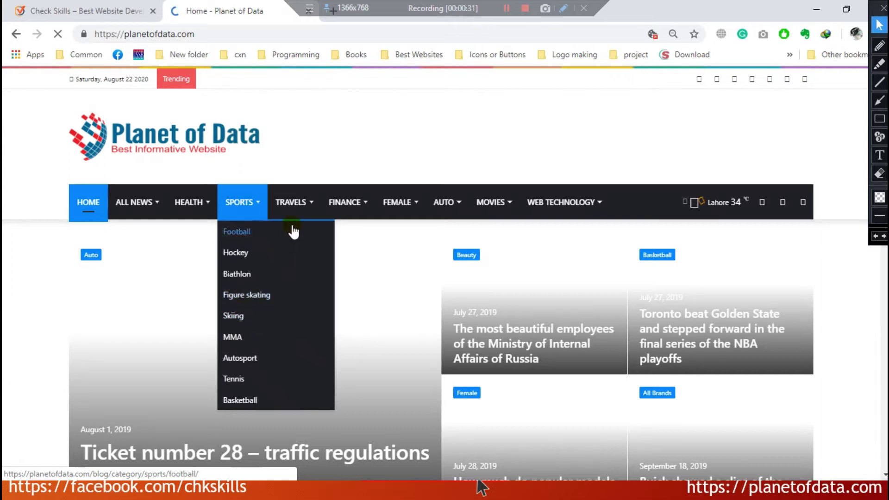
# Step: Examine the category menus of the Planet of Data site, including All News, Health, Sports, Travels and Web Technology
pyautogui.moveTo(499, 202)
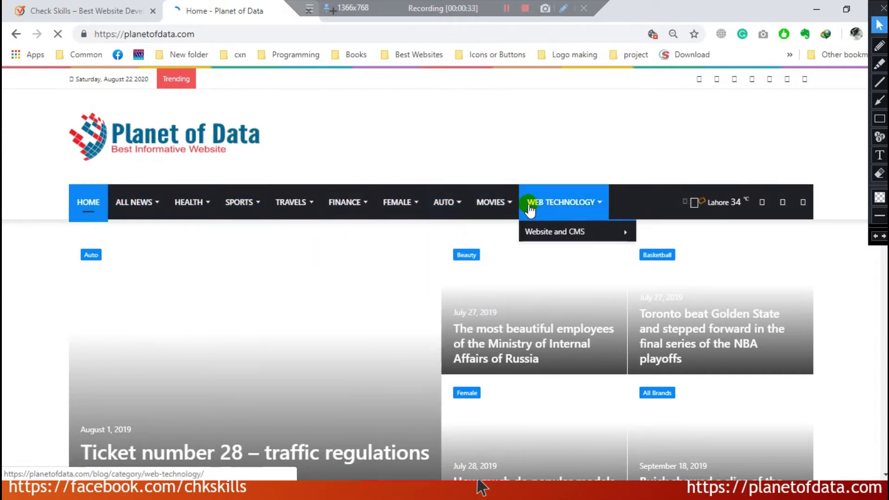
pyautogui.moveTo(281, 213)
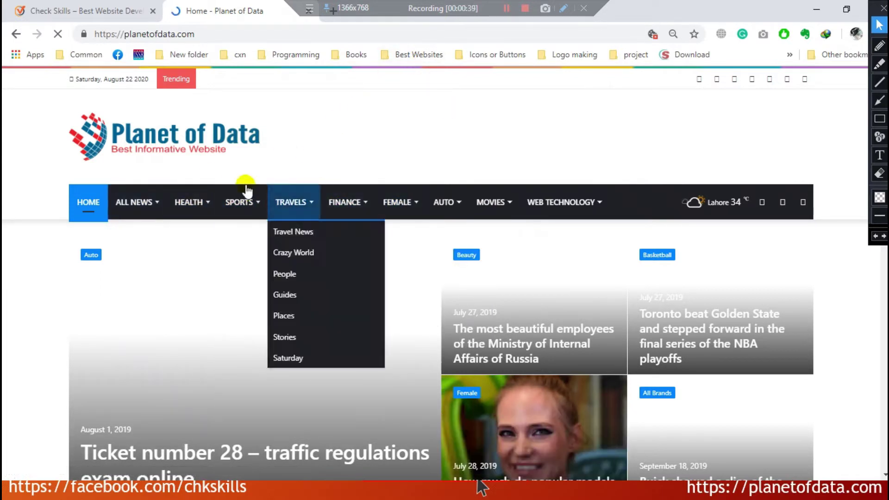
pyautogui.moveTo(257, 204)
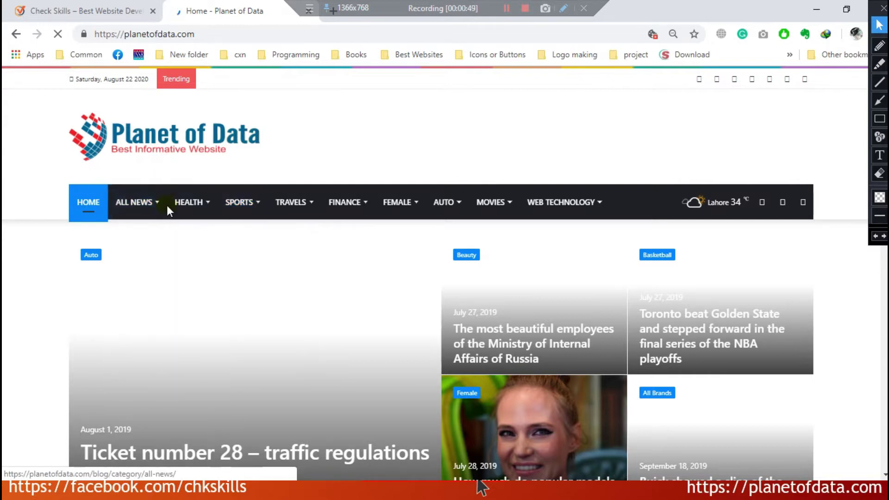
pyautogui.click(126, 199)
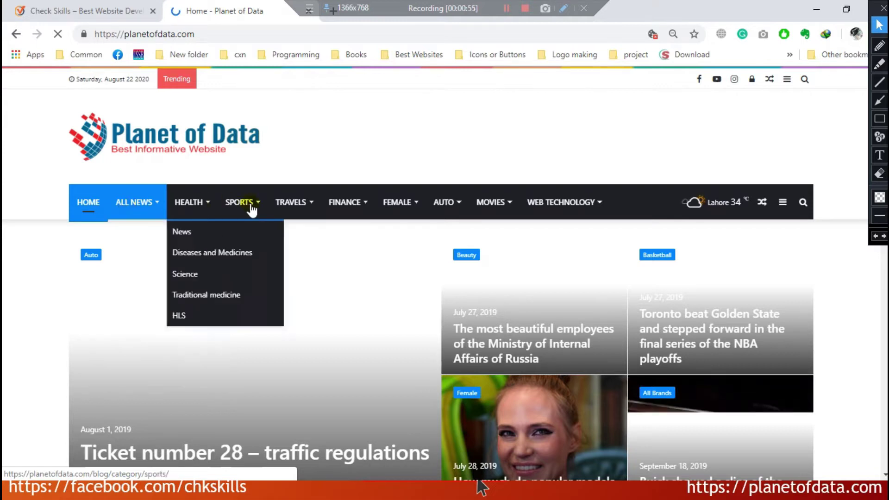
pyautogui.moveTo(337, 210)
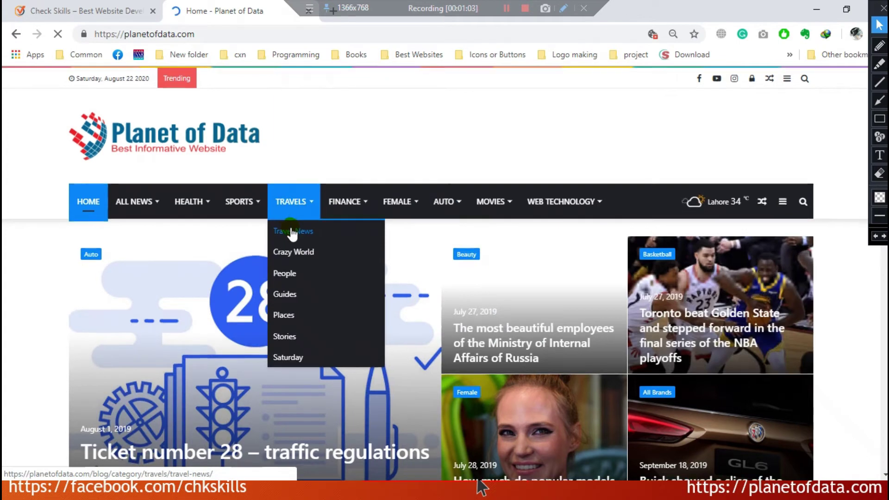
pyautogui.scroll(-3, 293, 234)
pyautogui.scroll(3, 290, 229)
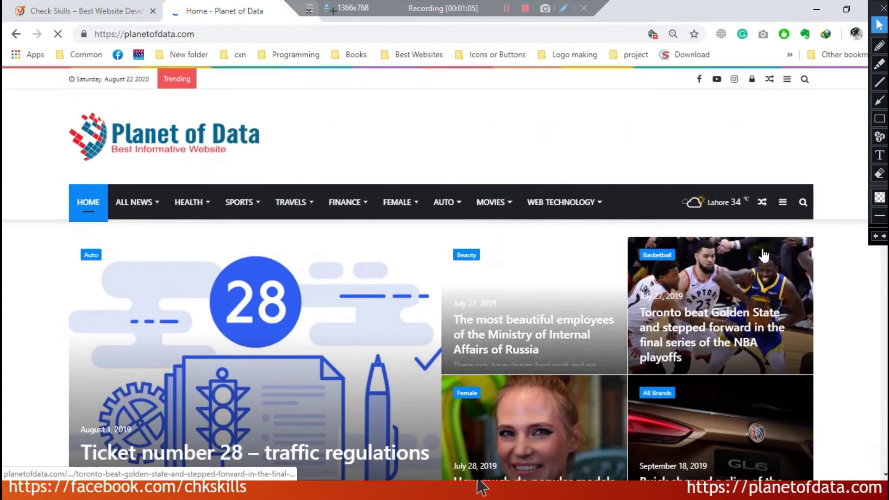
pyautogui.click(184, 214)
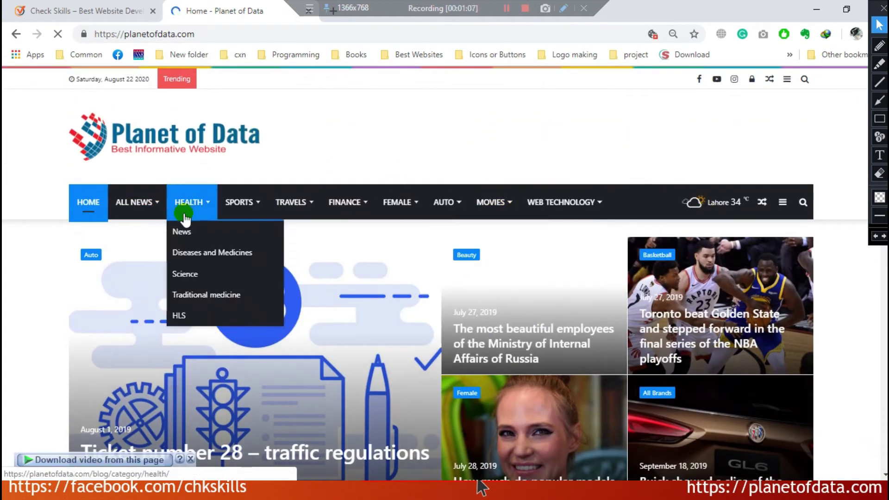
# Step: Look through the post sections of the Planet of Data home page from the featured posts down to the footer
pyautogui.scroll(-12, 710, 171)
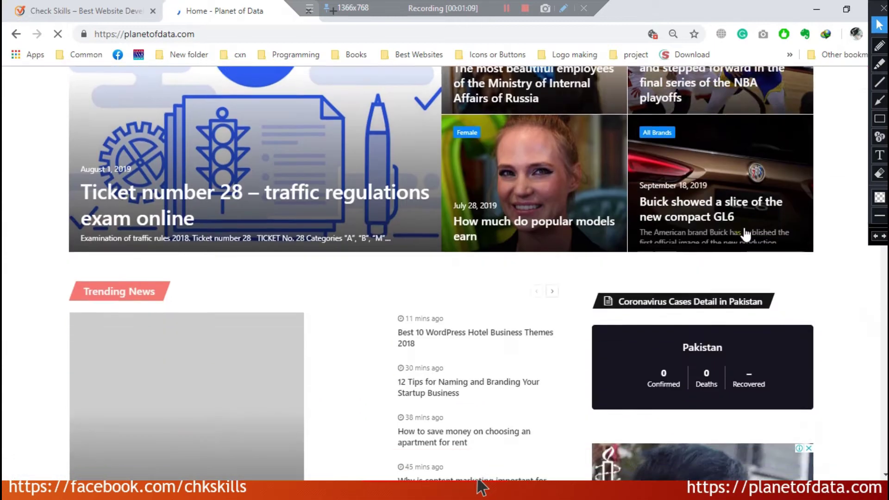
pyautogui.scroll(-10, 679, 250)
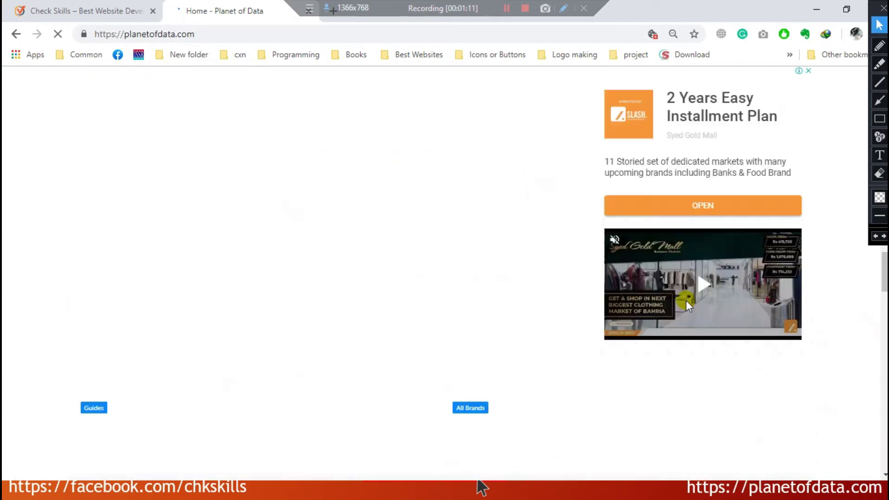
pyautogui.scroll(-12, 679, 301)
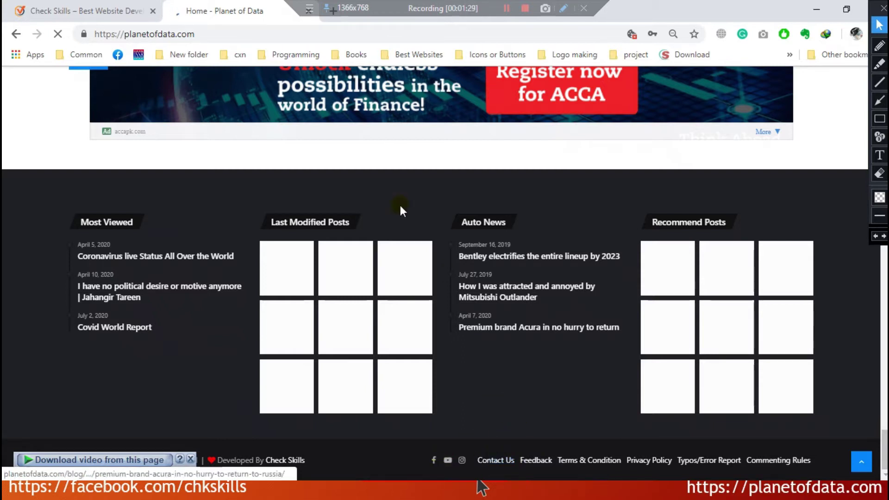
pyautogui.scroll(10, 400, 205)
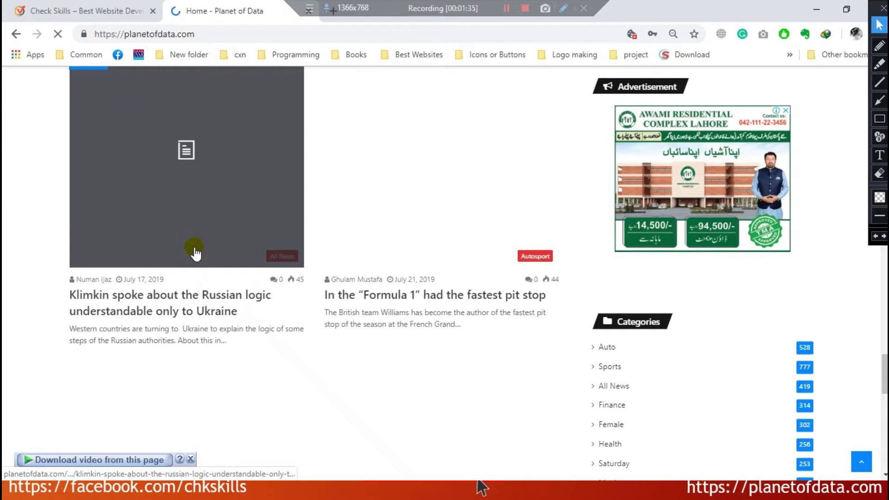
pyautogui.scroll(10, 194, 254)
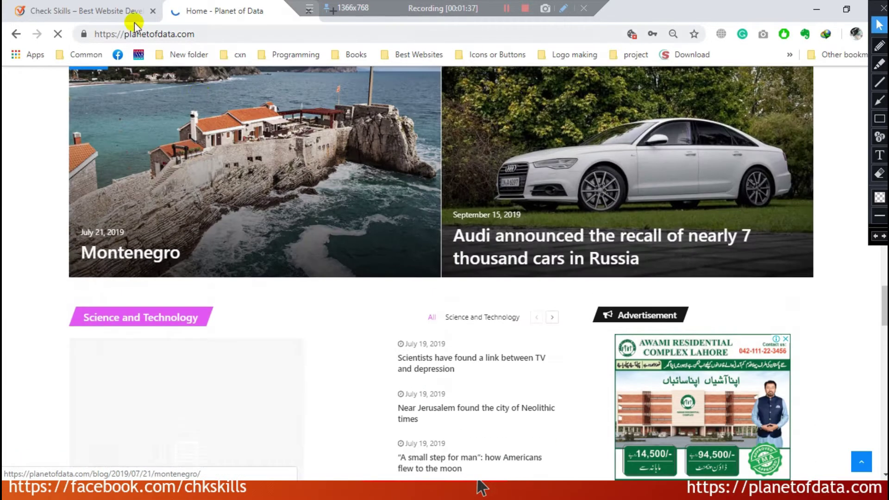
# Step: Switch to the local Check Skills site and open its WordPress admin login at localhost/blogweb/wp-admin
pyautogui.click(60, 13)
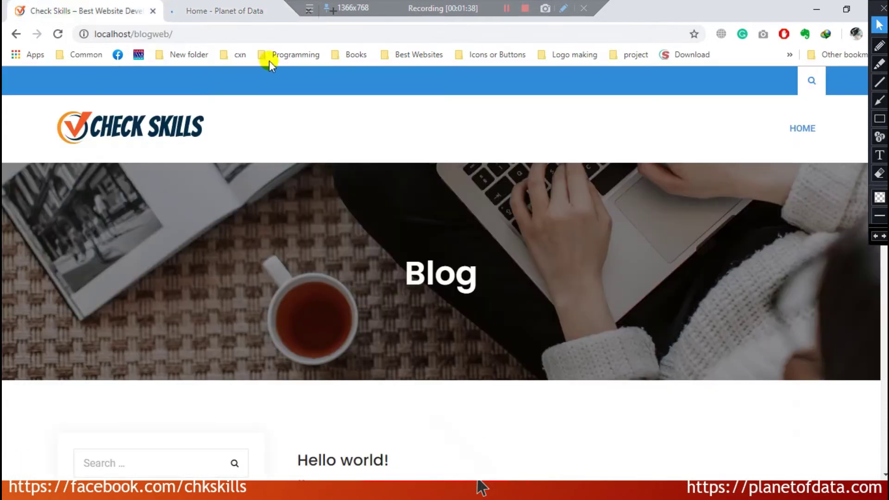
pyautogui.click(211, 34)
pyautogui.click(243, 35)
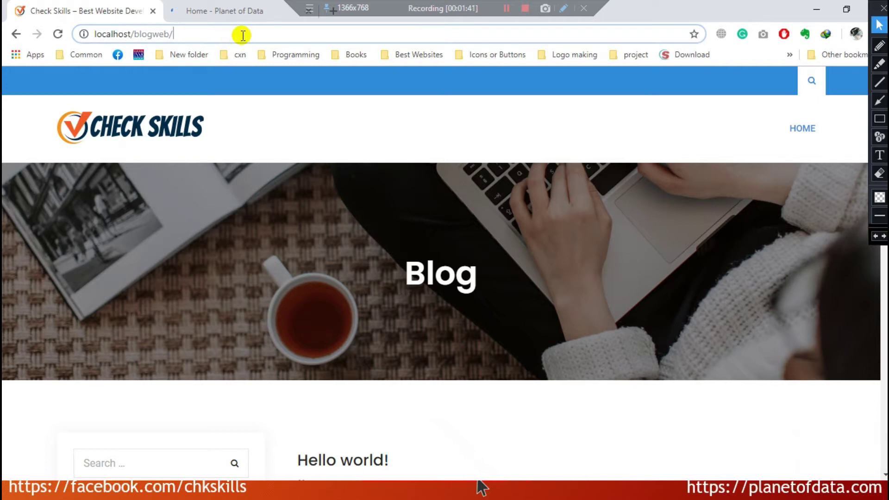
pyautogui.write('wp')
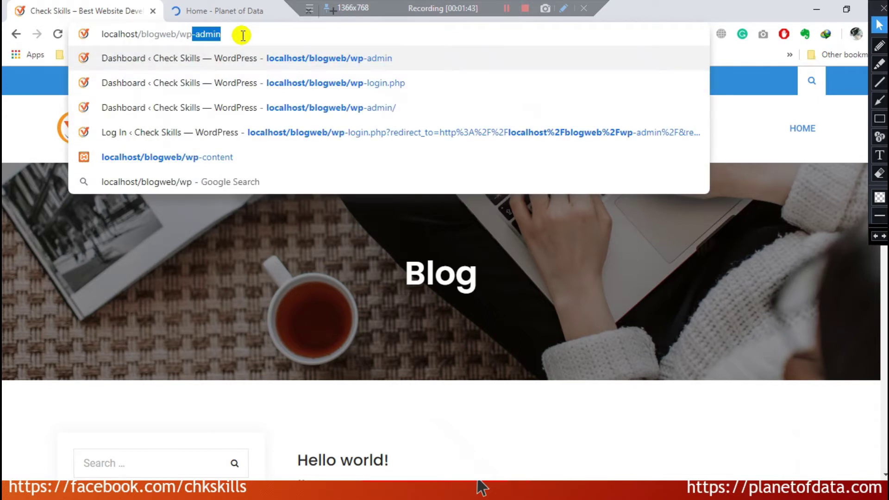
pyautogui.press('Return')
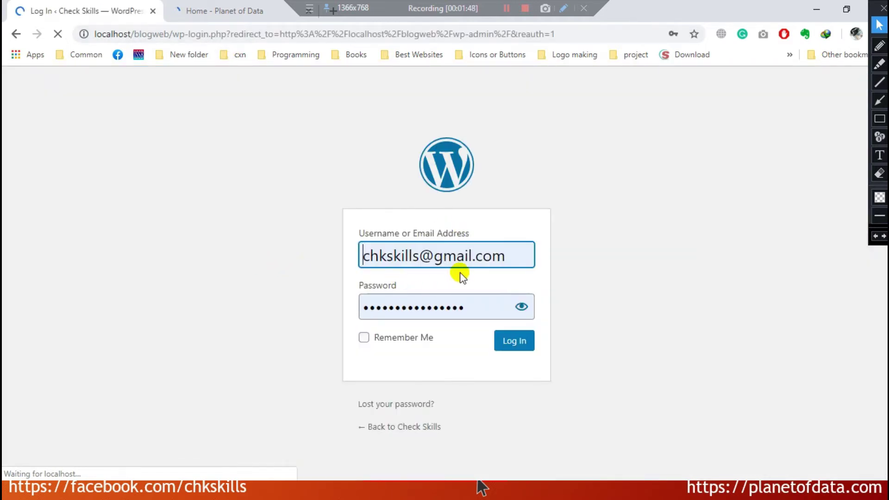
# Step: Fill in the second saved account's username and password and log in to the WordPress dashboard
pyautogui.click(448, 260)
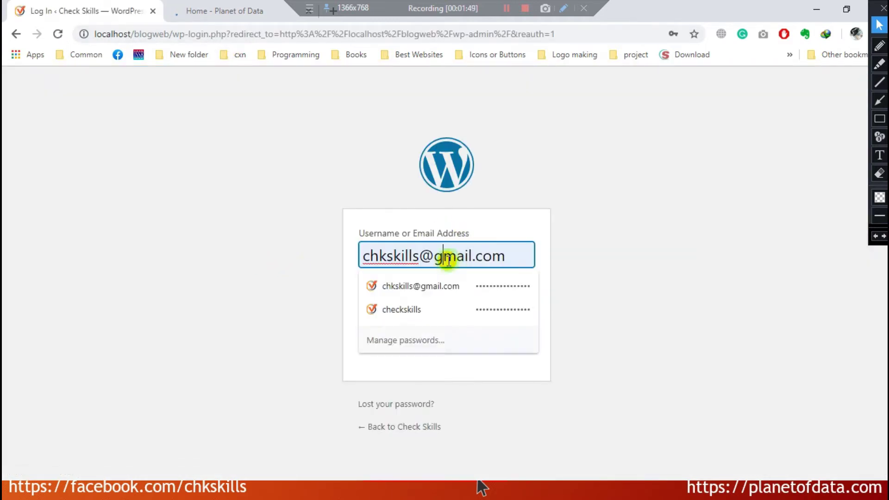
pyautogui.click(435, 310)
pyautogui.click(528, 348)
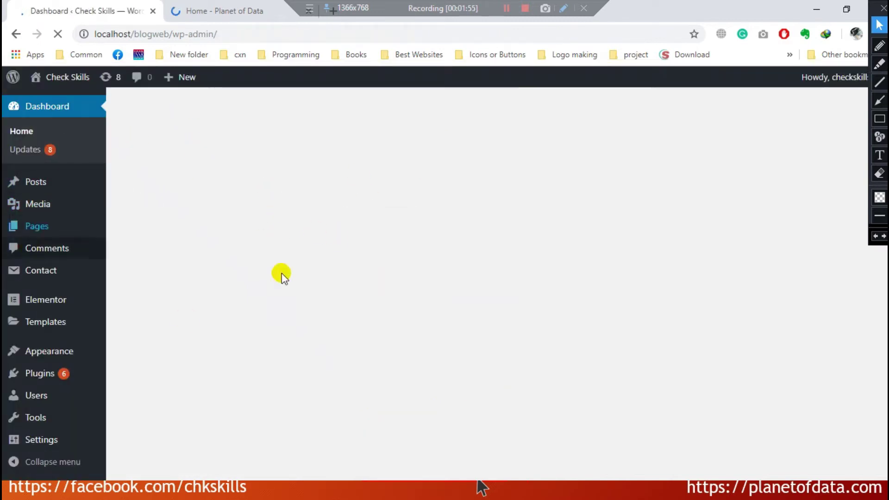
# Step: Draw a red annotation arrow pointing at the Posts entry of the dashboard, and erase it
pyautogui.click(880, 100)
pyautogui.moveTo(164, 185); pyautogui.dragTo(62, 185)
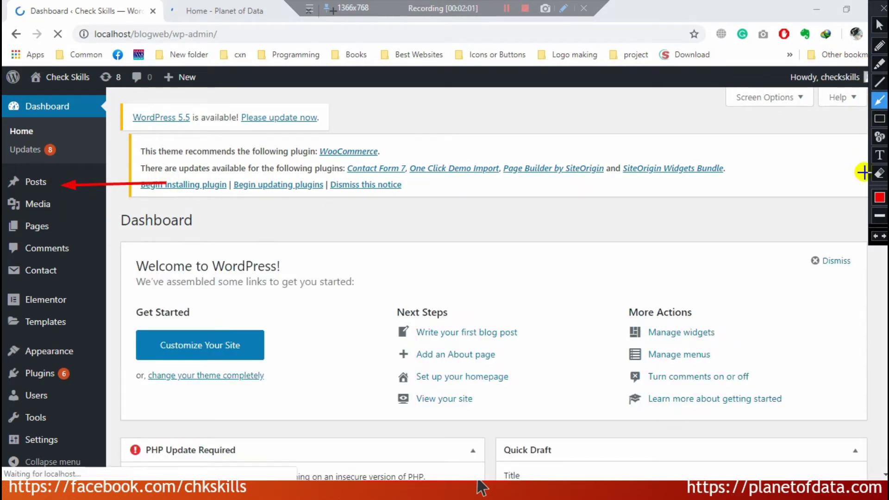
pyautogui.click(880, 173)
pyautogui.moveTo(205, 222); pyautogui.dragTo(2, 150)
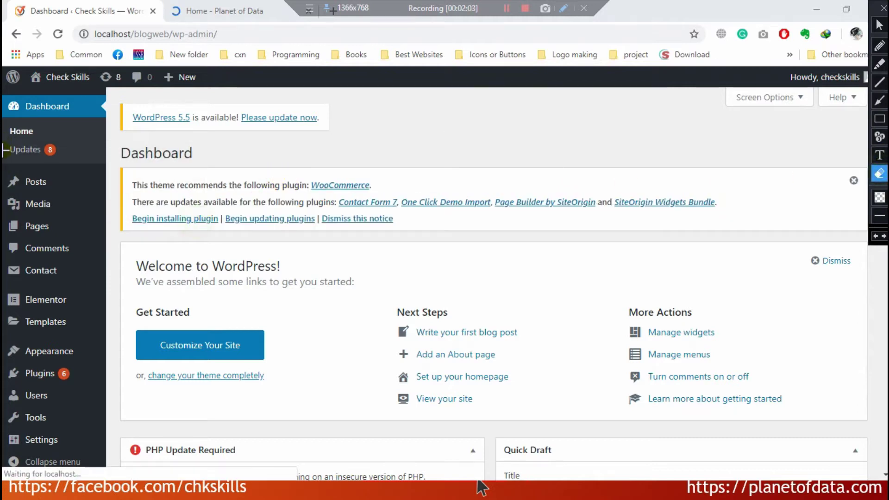
pyautogui.click(879, 25)
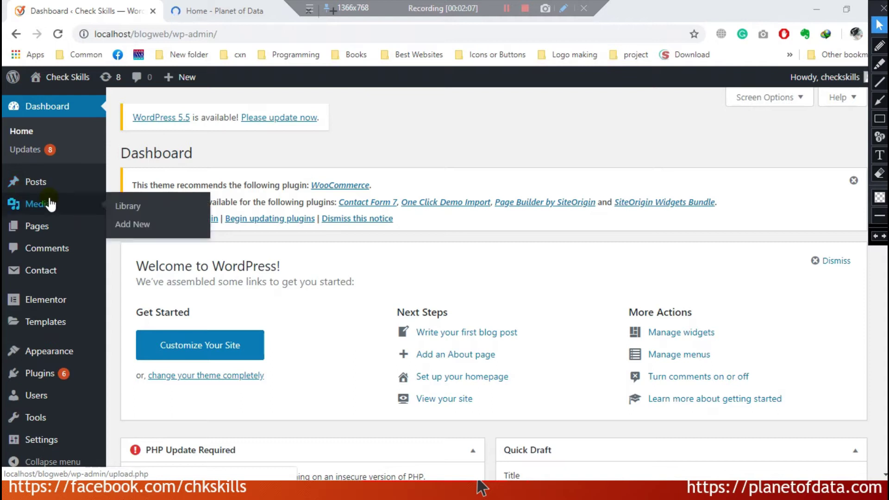
# Step: Review the Posts submenu entries in WordPress and compare them with the All News subcategories on the Planet of Data home page
pyautogui.moveTo(45, 189)
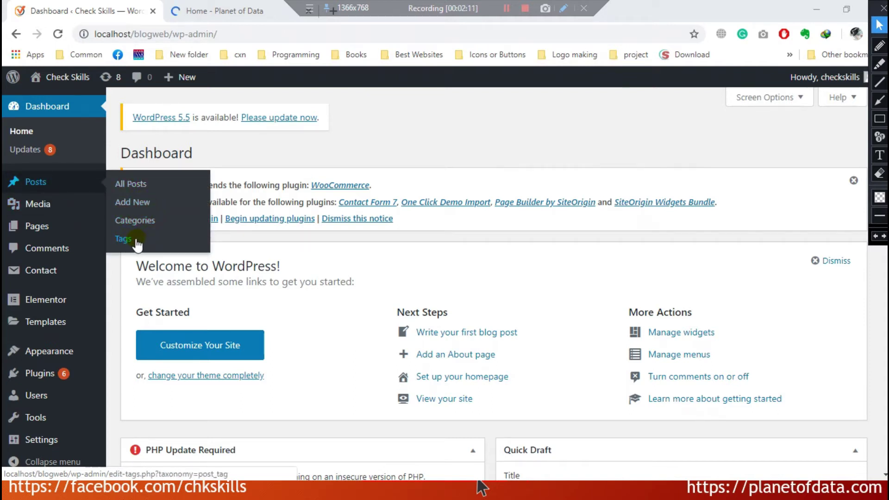
pyautogui.click(200, 11)
pyautogui.moveTo(884, 310); pyautogui.dragTo(869, 83)
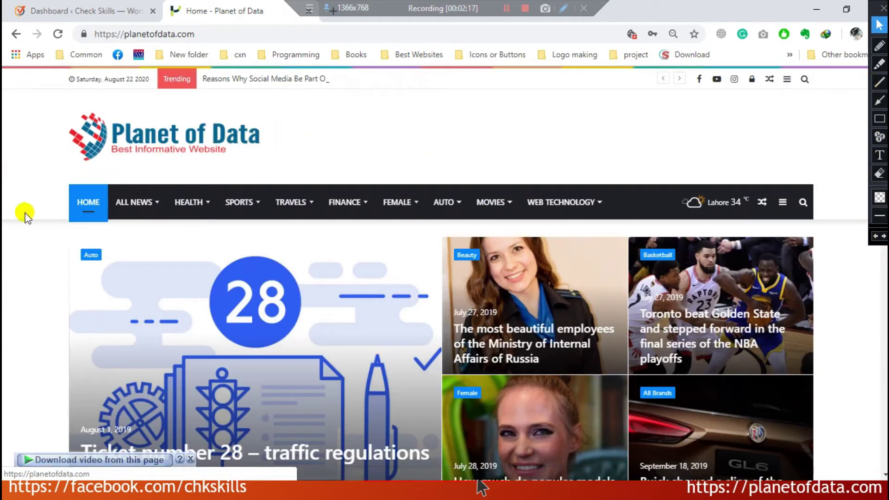
pyautogui.click(141, 202)
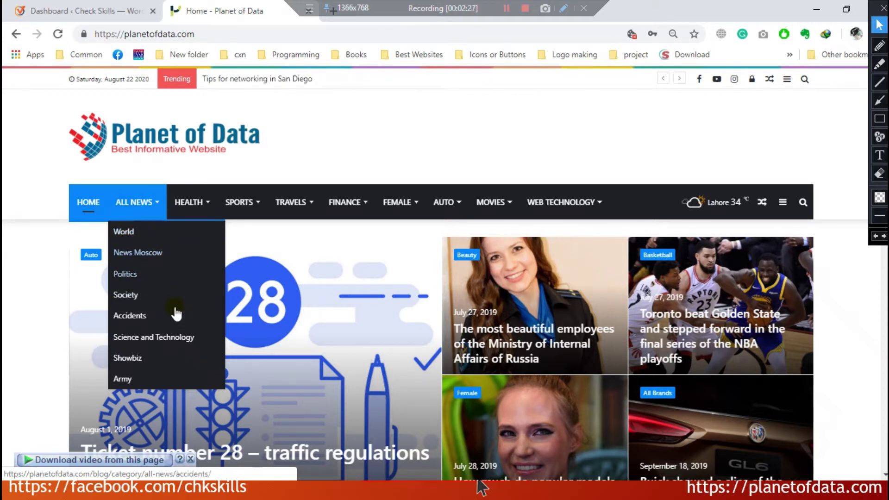
pyautogui.click(91, 10)
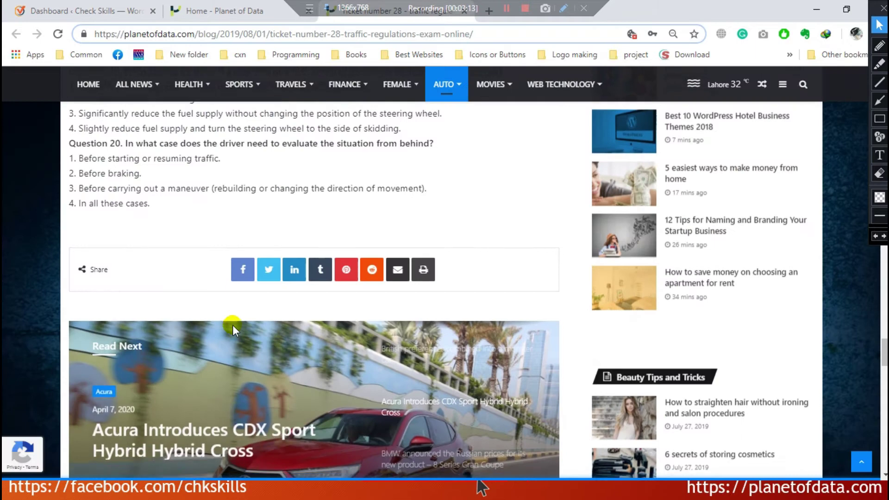
# Step: Look through the "Ticket number 28 – traffic regulations exam online" post, from its title and content to the mailing-list section
pyautogui.scroll(-8, 232, 326)
pyautogui.scroll(-10, 233, 326)
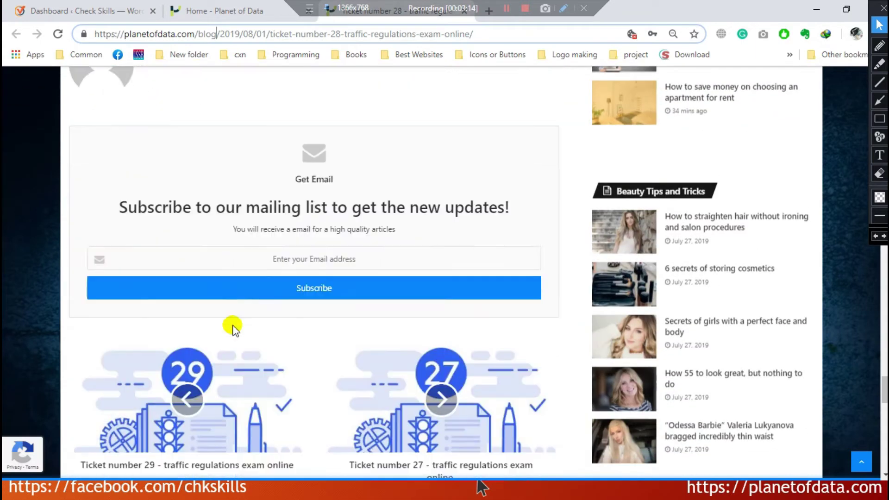
pyautogui.scroll(10, 233, 327)
pyautogui.scroll(20, 233, 325)
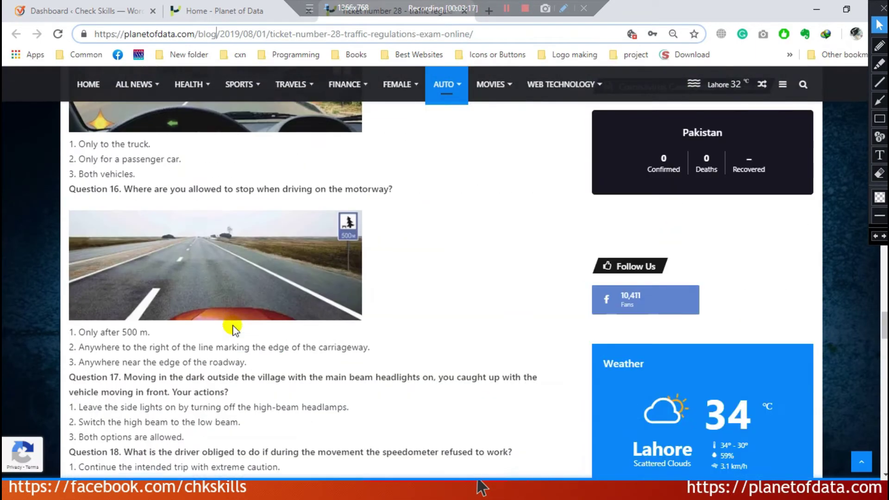
pyautogui.scroll(20, 232, 325)
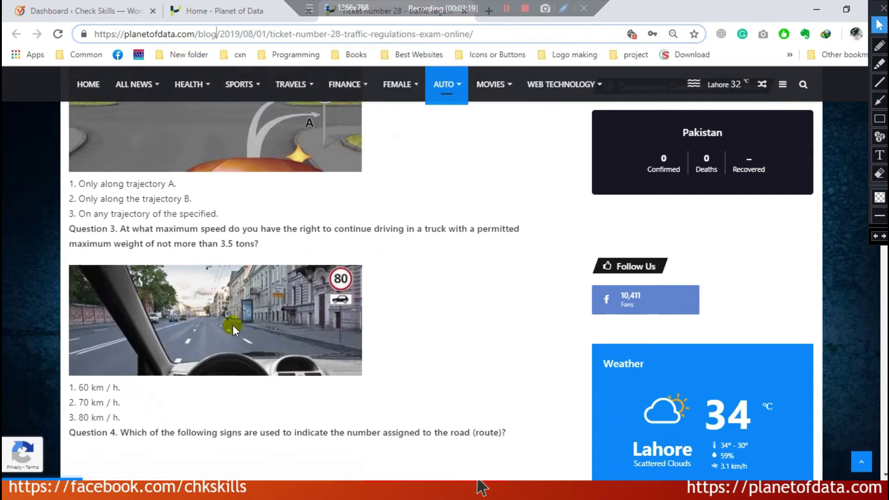
pyautogui.scroll(-2, 233, 326)
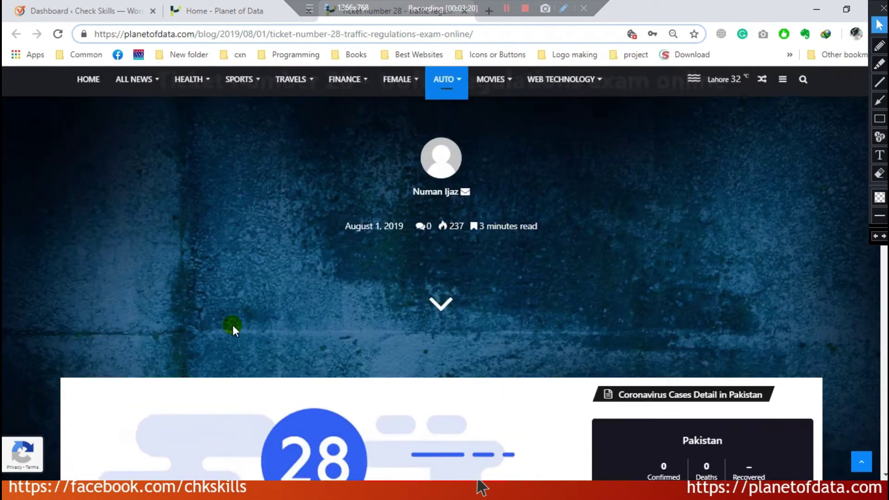
pyautogui.scroll(3, 232, 327)
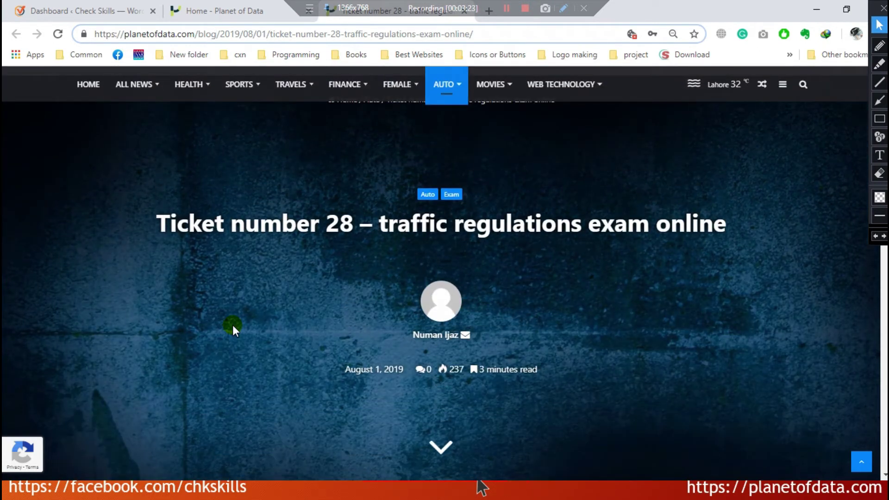
pyautogui.scroll(3, 233, 325)
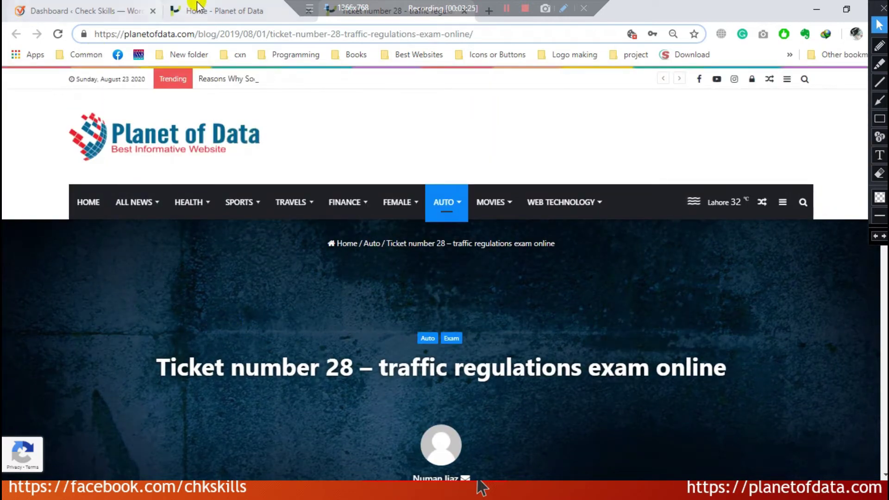
# Step: Revisit the featured posts on the Planet of Data home page and return to the "Ticket number 28" post's header
pyautogui.hotkey('alt', 'Left')
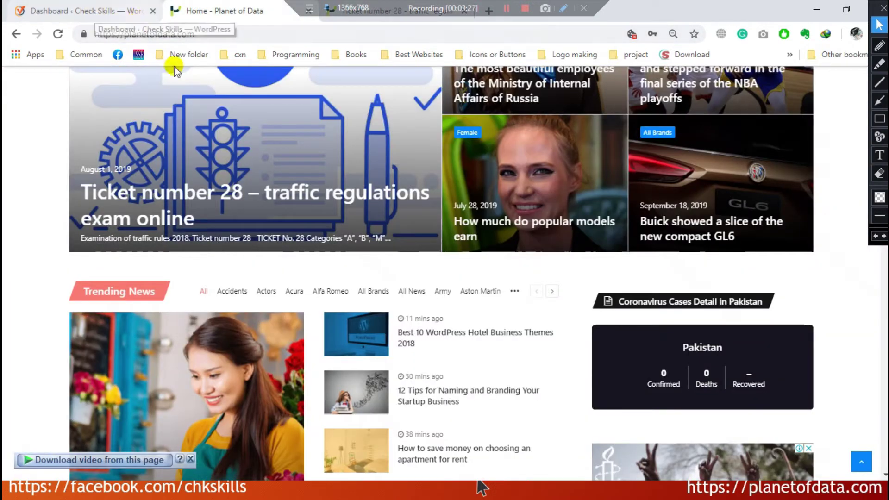
pyautogui.scroll(1, 352, 228)
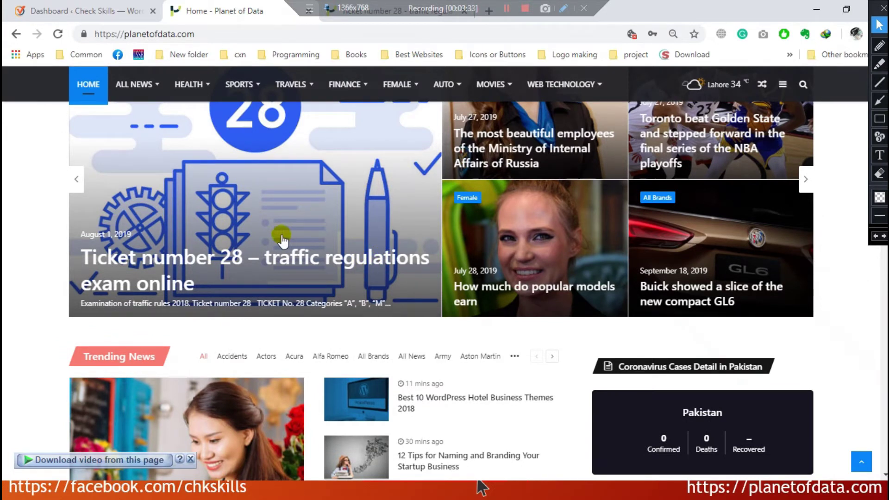
pyautogui.scroll(1, 283, 229)
pyautogui.click(295, 213)
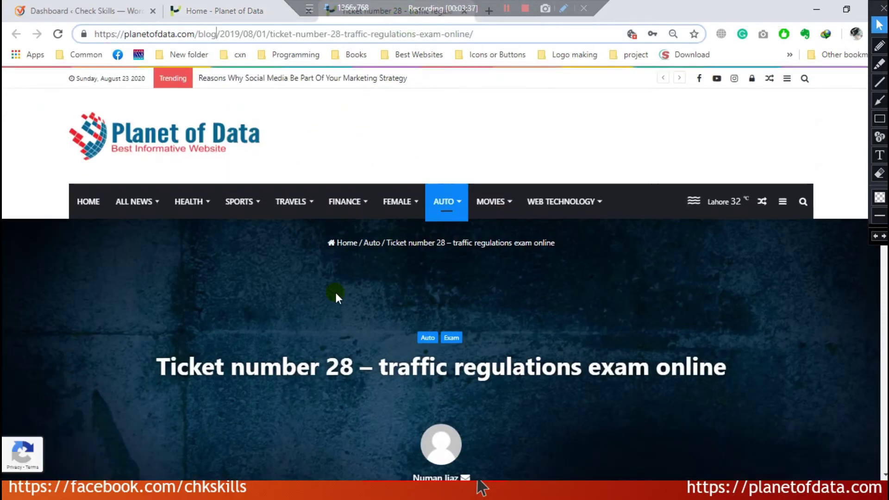
pyautogui.scroll(-4, 336, 296)
pyautogui.scroll(4, 250, 297)
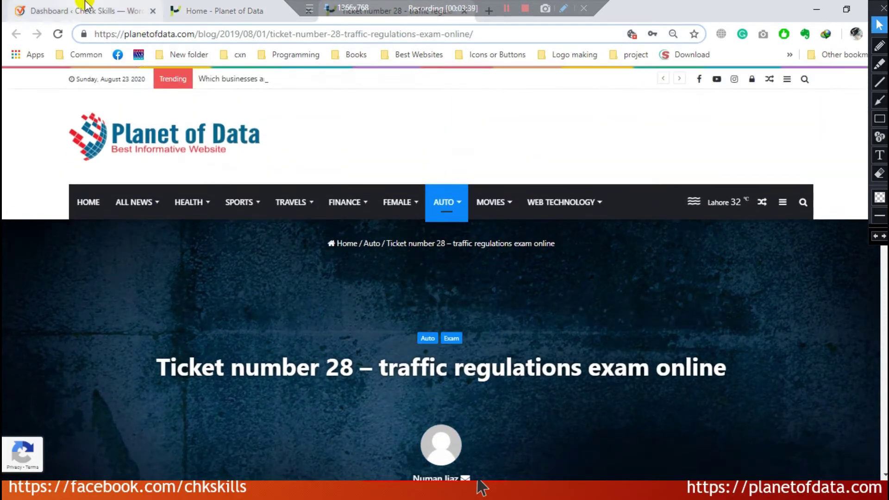
# Step: Return to the Check Skills dashboard and open the Categories page for posts
pyautogui.click(86, 10)
pyautogui.click(220, 10)
pyautogui.scroll(-3, 231, 236)
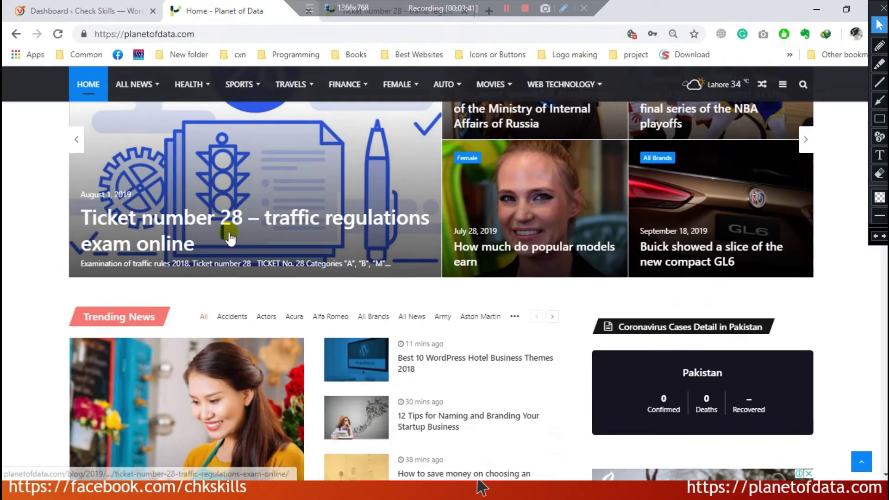
pyautogui.click(75, 10)
pyautogui.scroll(-4, 318, 342)
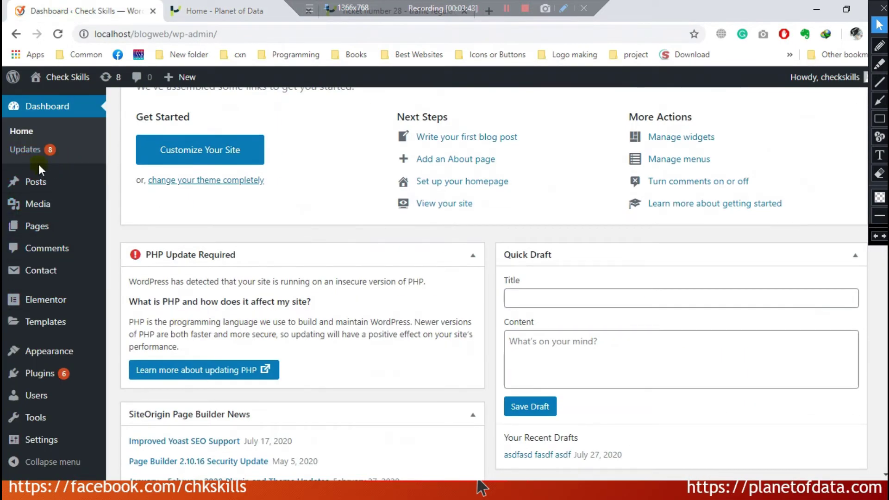
pyautogui.moveTo(34, 181)
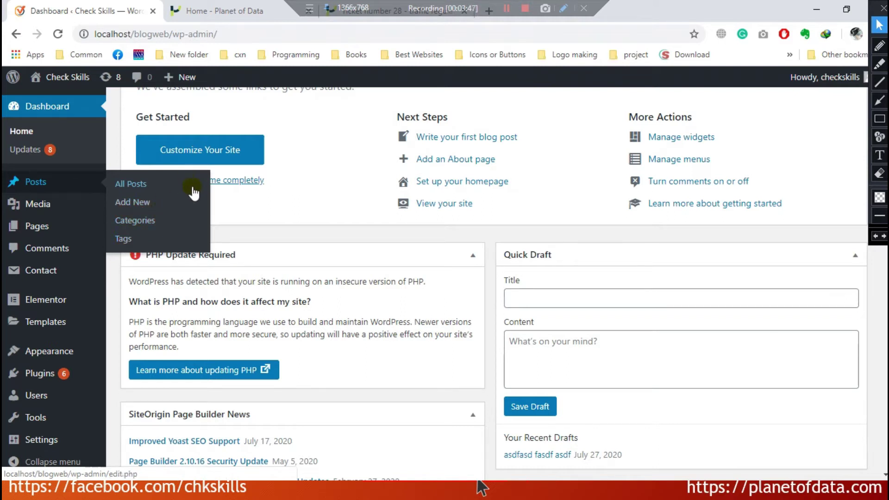
pyautogui.click(142, 222)
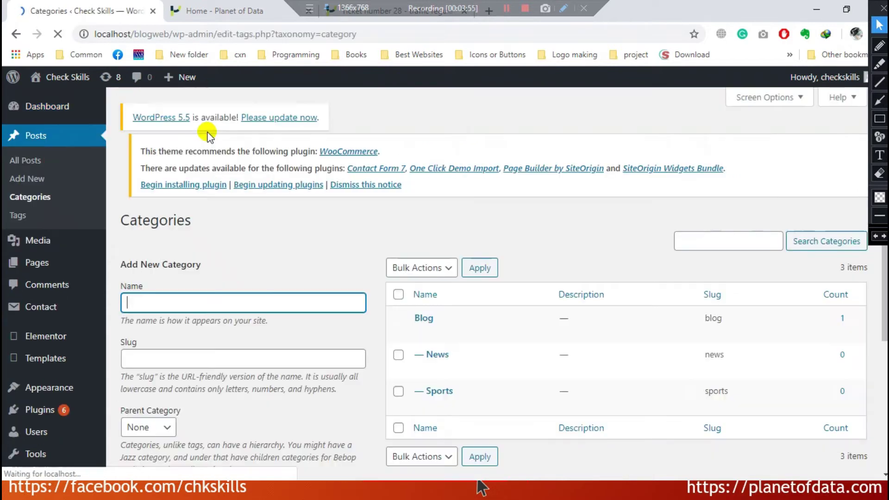
pyautogui.scroll(-4, 249, 185)
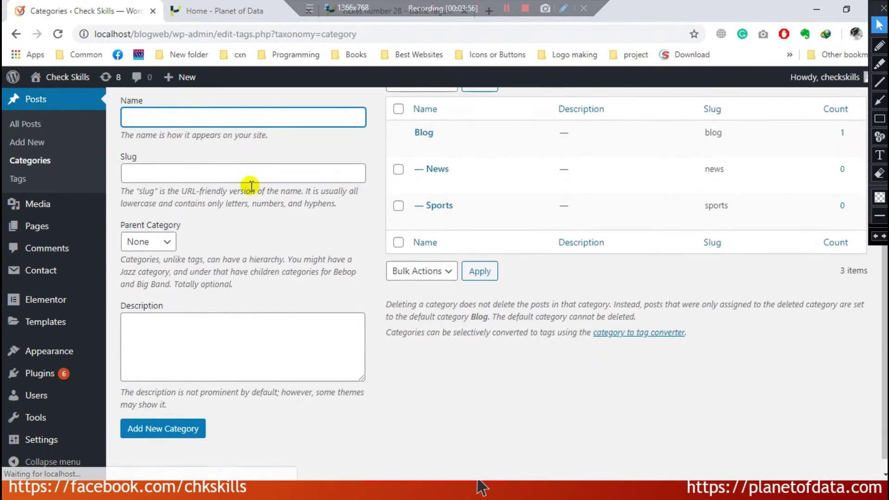
pyautogui.scroll(3, 258, 193)
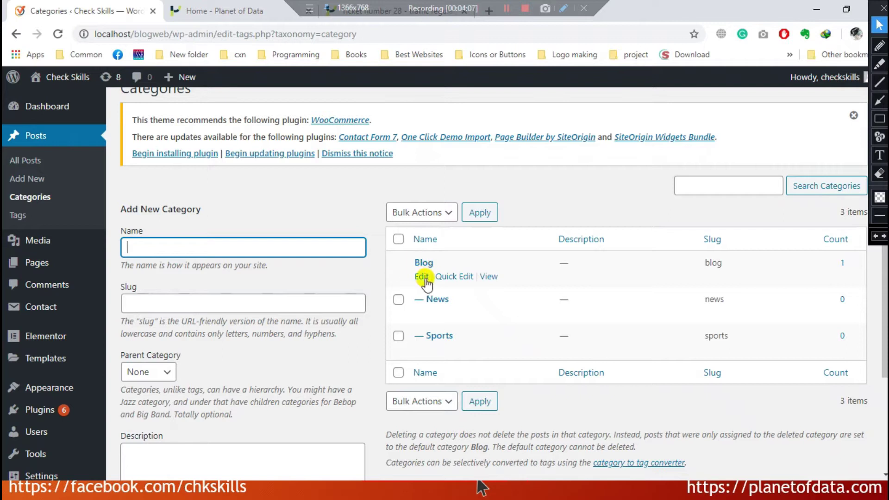
# Step: Open the Blog category for editing, look through its name, slug, parent and description fields, and return to the categories list
pyautogui.click(422, 278)
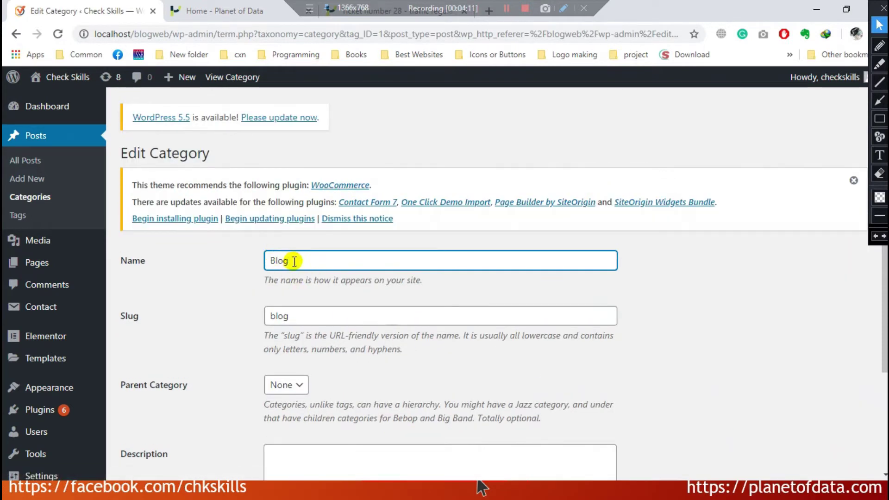
pyautogui.scroll(-2, 301, 246)
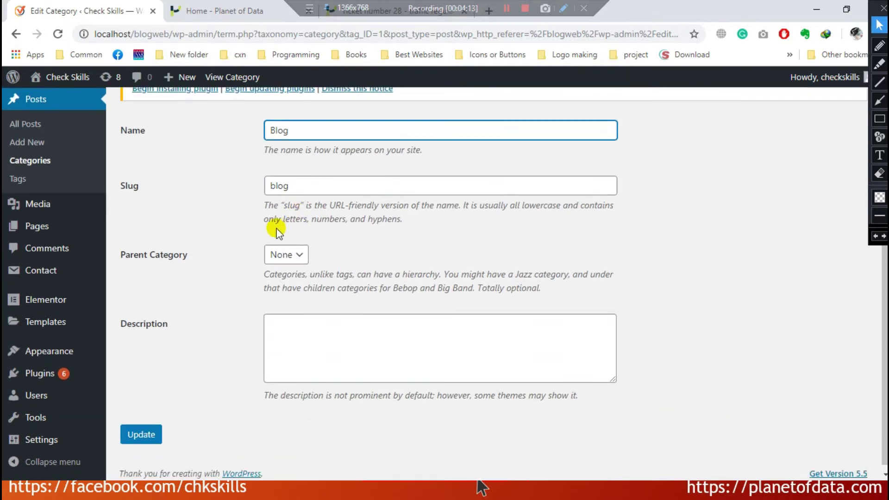
pyautogui.scroll(1, 367, 204)
pyautogui.scroll(-2, 222, 324)
pyautogui.scroll(3, 44, 175)
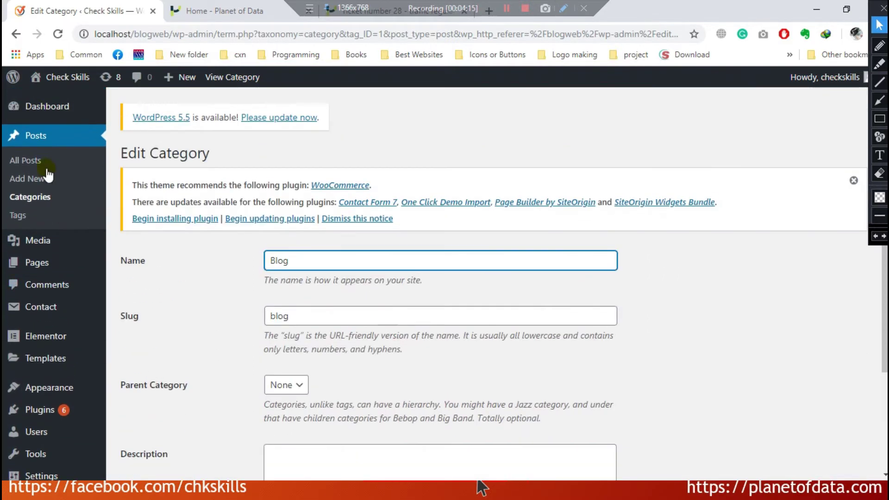
pyautogui.click(15, 34)
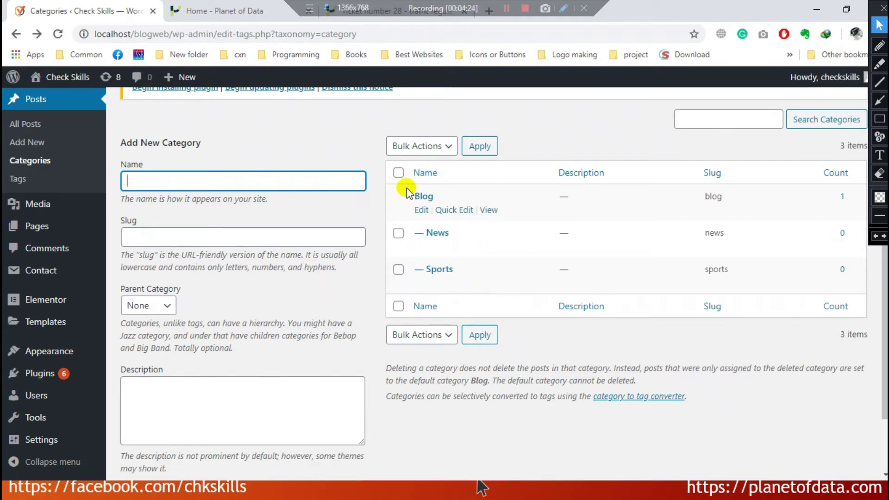
# Step: Look at the All News and Finance category menus on the Planet of Data home page
pyautogui.click(250, 10)
pyautogui.scroll(1, 208, 240)
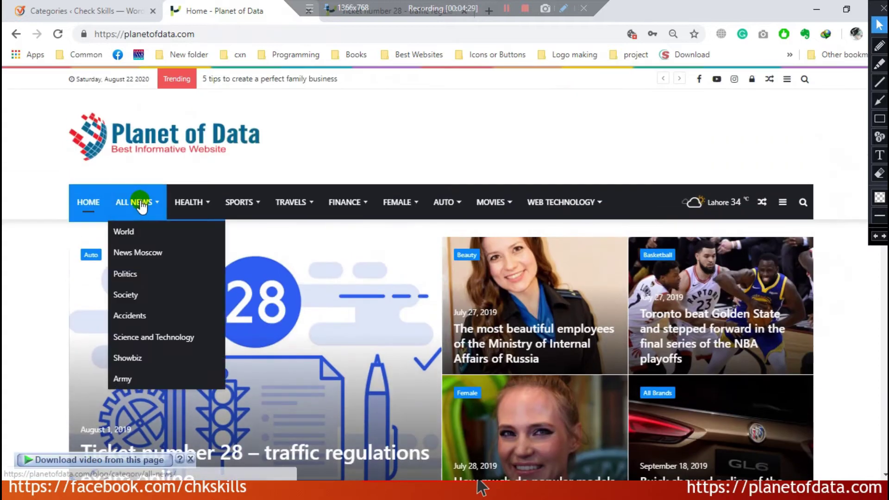
pyautogui.moveTo(274, 204)
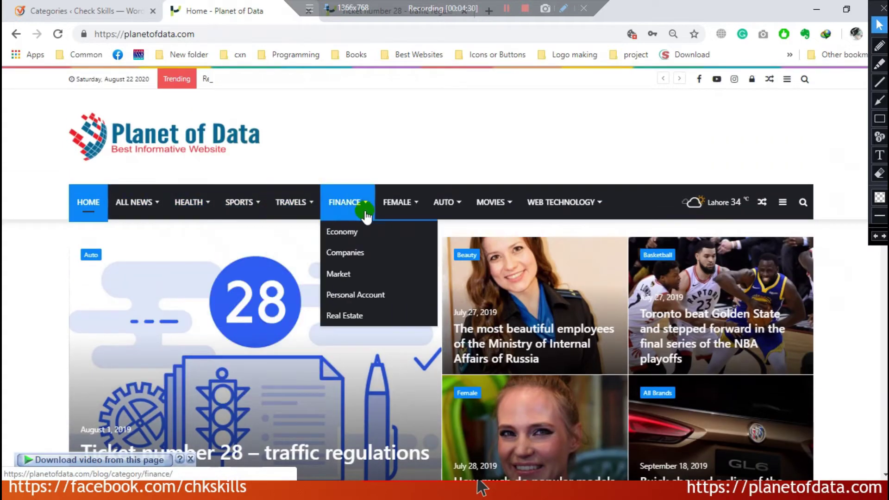
# Step: Add a category named "Health" in the Check Skills site with Blog as its parent category, leaving the description empty
pyautogui.click(67, 5)
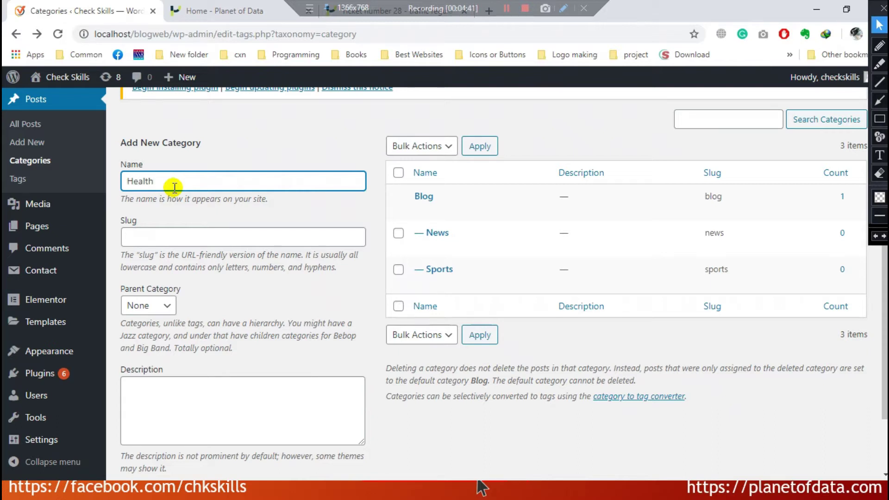
pyautogui.click(152, 306)
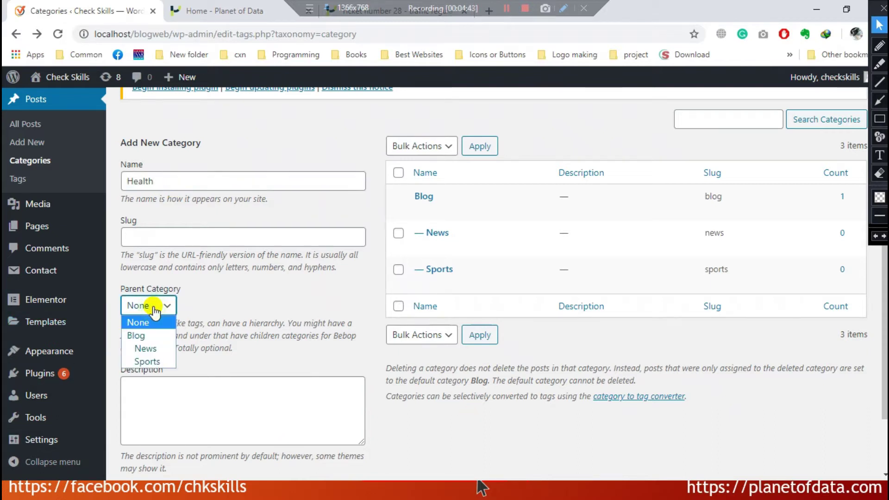
pyautogui.click(154, 337)
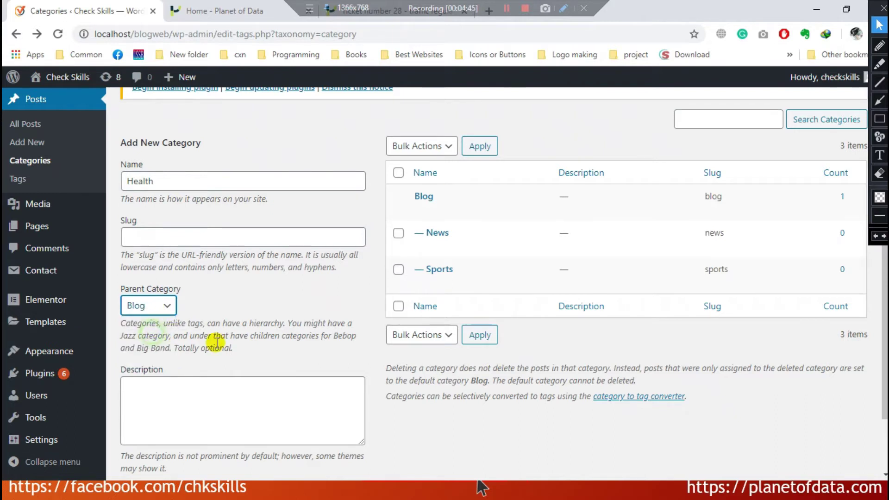
pyautogui.scroll(-2, 208, 342)
pyautogui.click(200, 336)
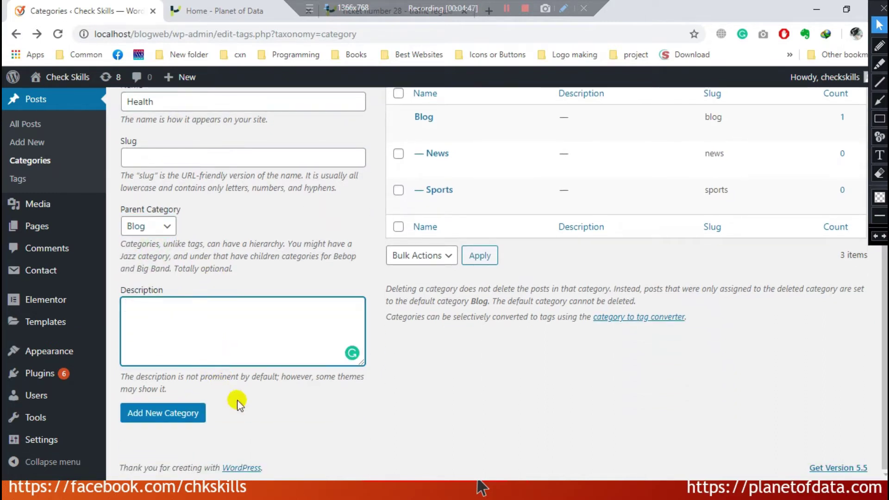
pyautogui.click(169, 413)
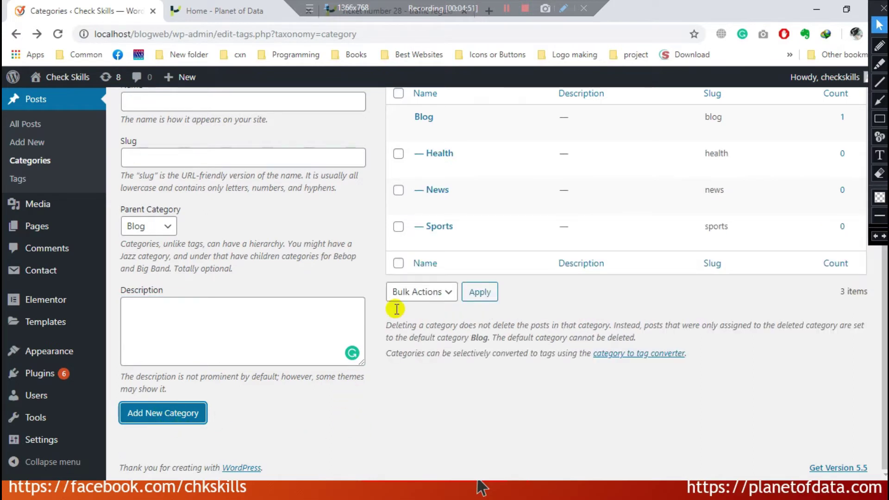
# Step: Look at the subcategories under Health on the Planet of Data home page
pyautogui.scroll(2, 491, 224)
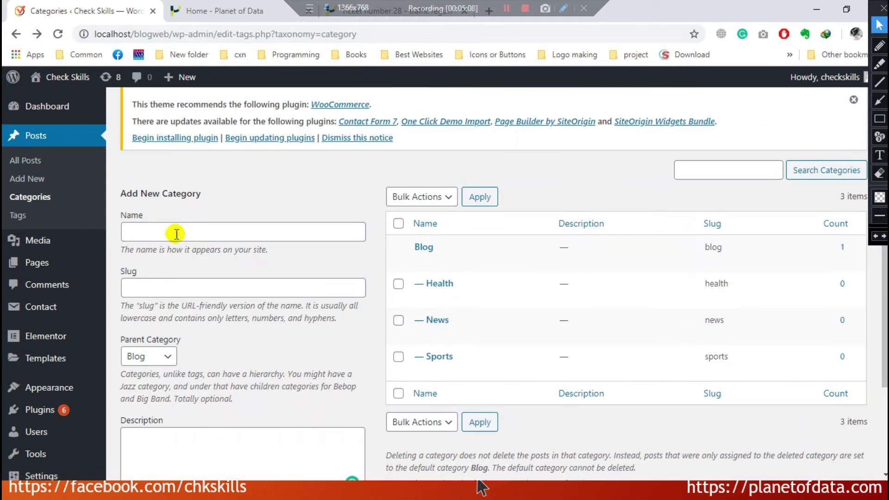
pyautogui.click(179, 232)
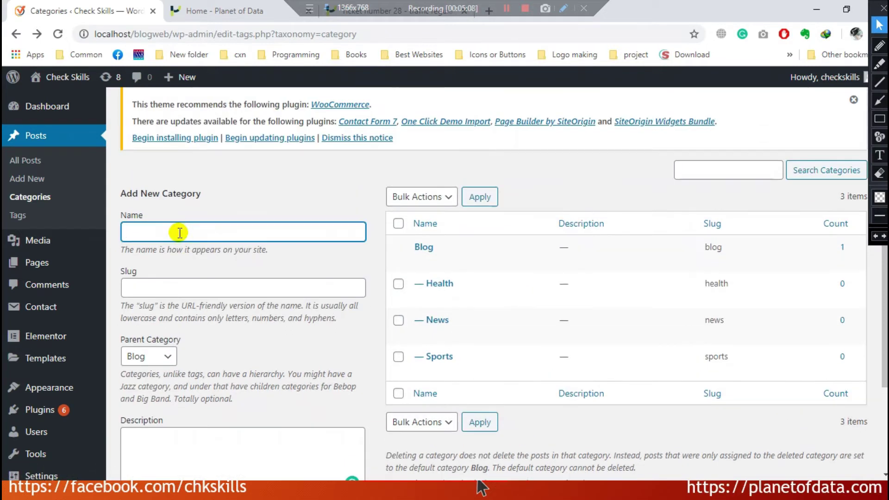
pyautogui.click(221, 12)
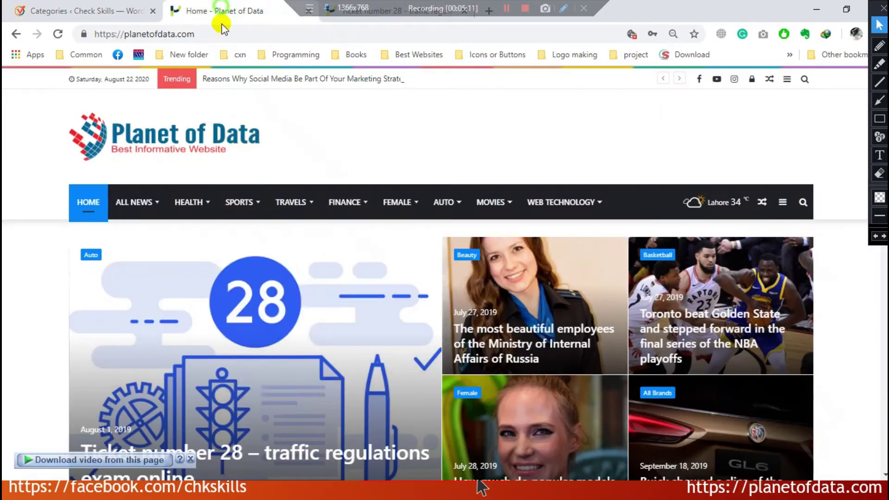
pyautogui.moveTo(190, 203)
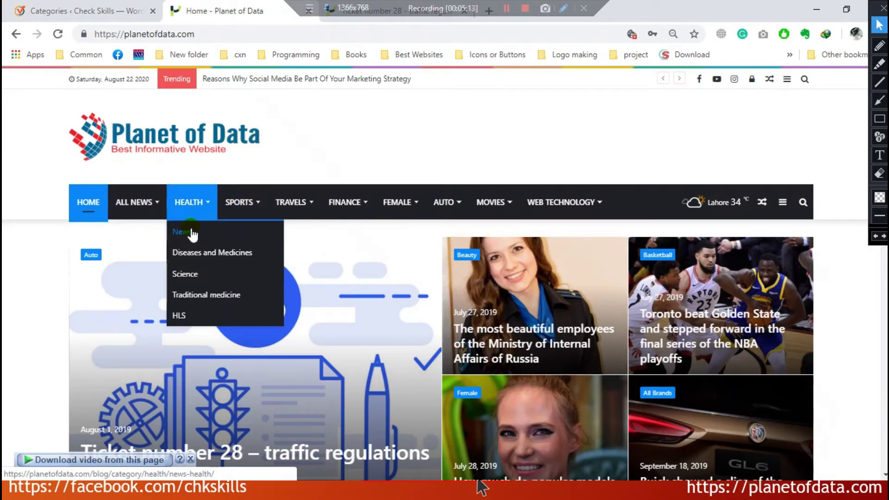
# Step: Add a category named "Health News" in the Check Skills site with Health as its parent category
pyautogui.click(89, 7)
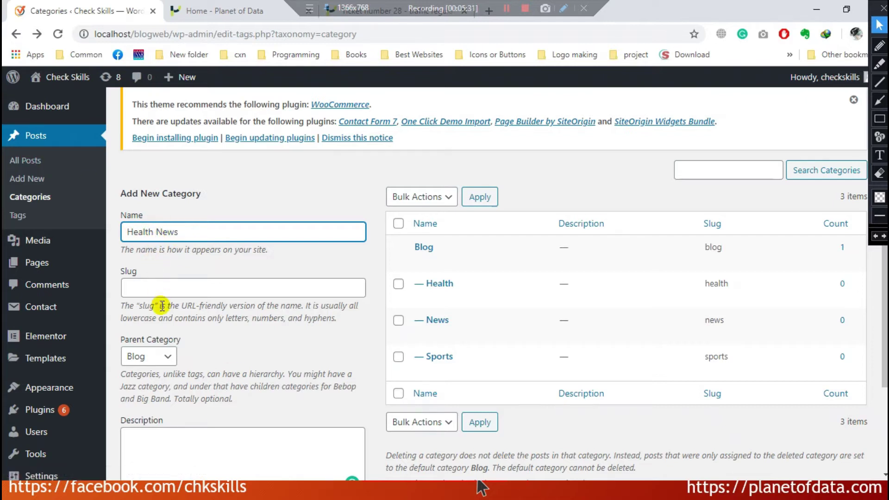
pyautogui.doubleClick(179, 296)
pyautogui.click(279, 251)
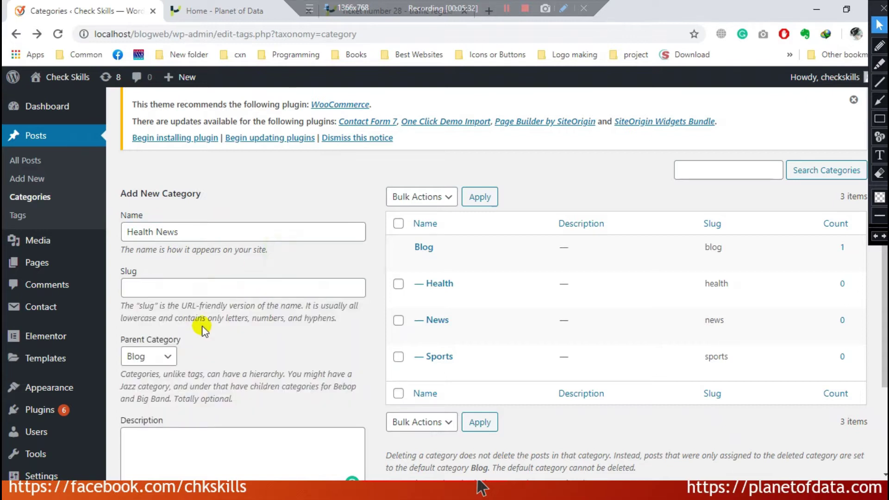
pyautogui.scroll(-3, 203, 329)
pyautogui.click(185, 302)
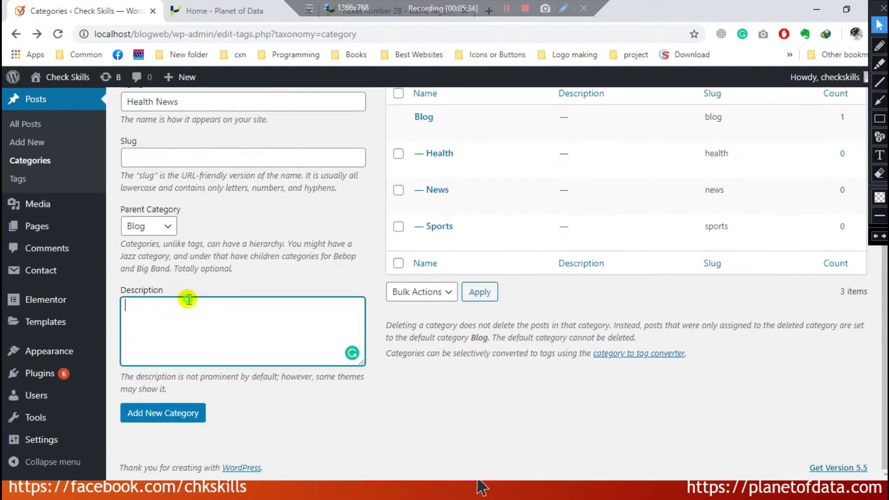
pyautogui.click(162, 228)
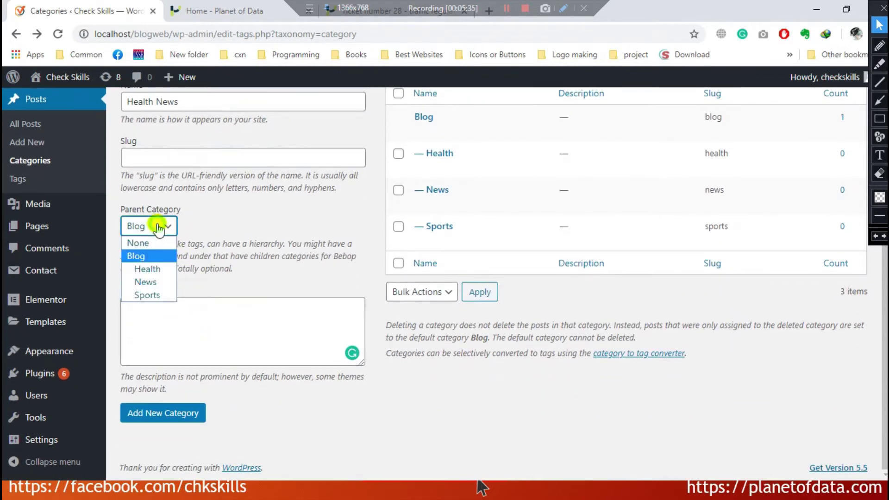
pyautogui.click(158, 270)
pyautogui.click(168, 413)
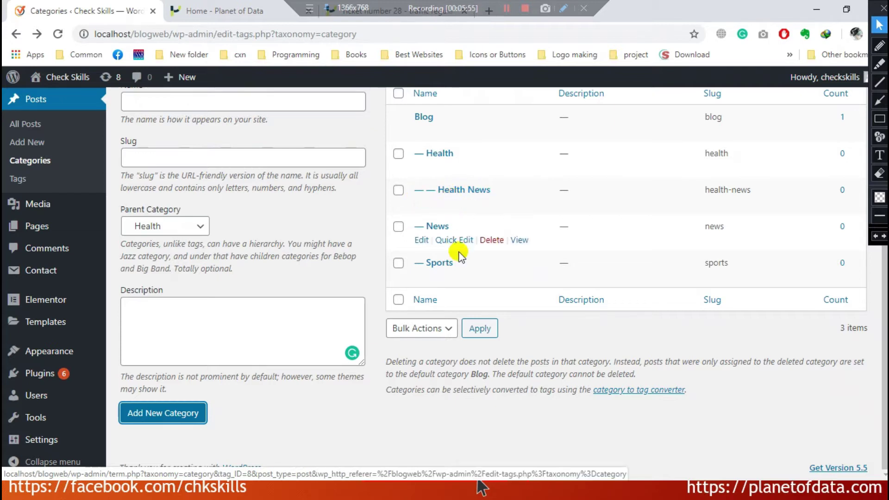
# Step: Review the parent and child hierarchy in the categories list and the fields of the Add New Category form
pyautogui.scroll(3, 463, 287)
pyautogui.scroll(-2, 446, 317)
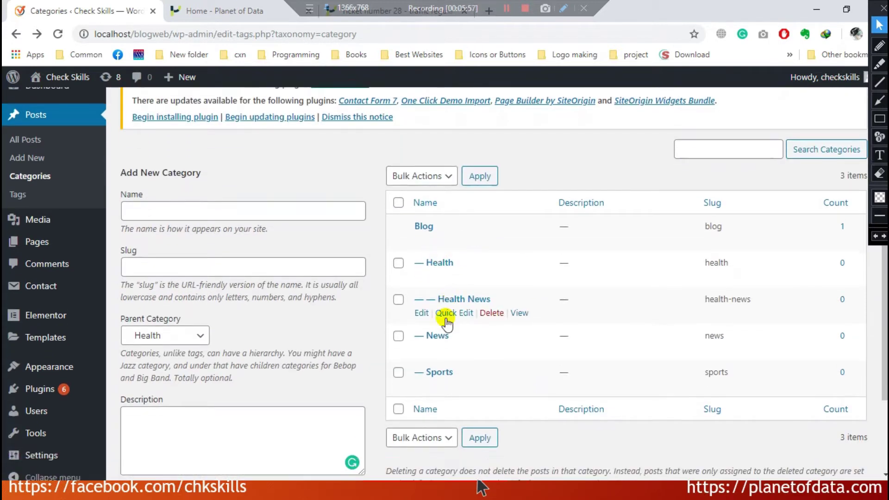
pyautogui.scroll(-1, 452, 254)
pyautogui.click(272, 341)
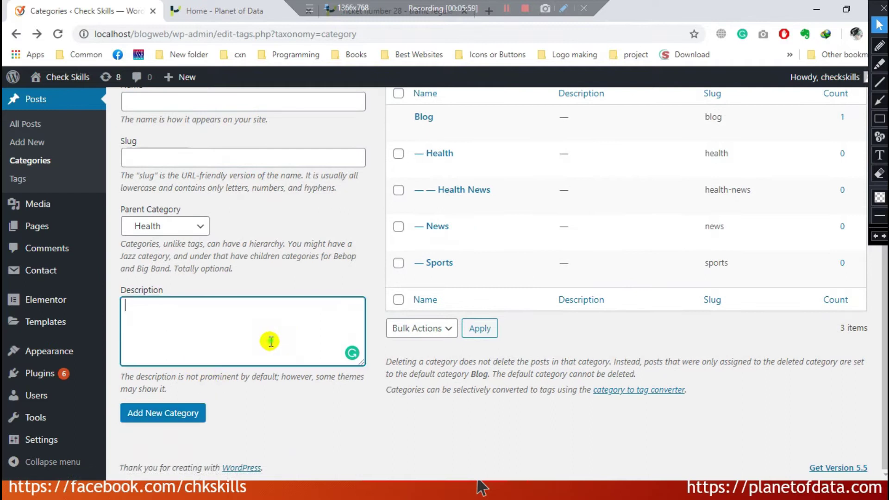
pyautogui.click(320, 387)
pyautogui.scroll(5, 371, 412)
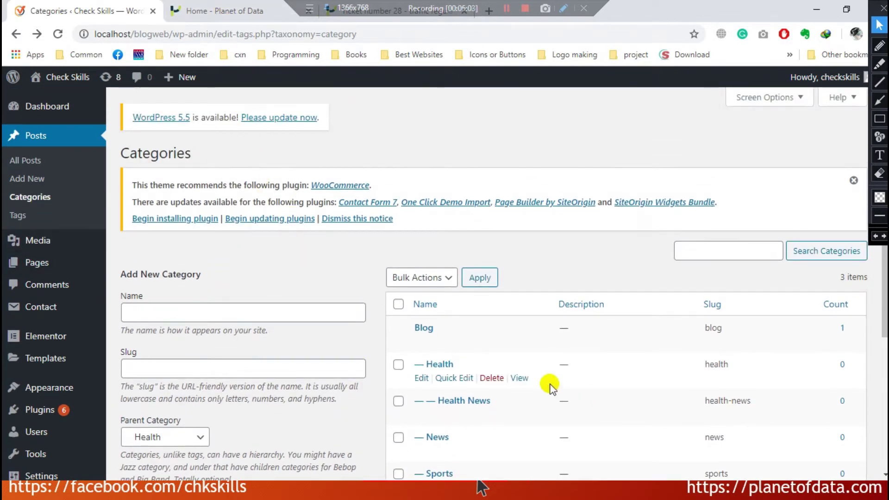
pyautogui.scroll(-3, 370, 332)
pyautogui.scroll(-1, 370, 331)
pyautogui.scroll(3, 234, 224)
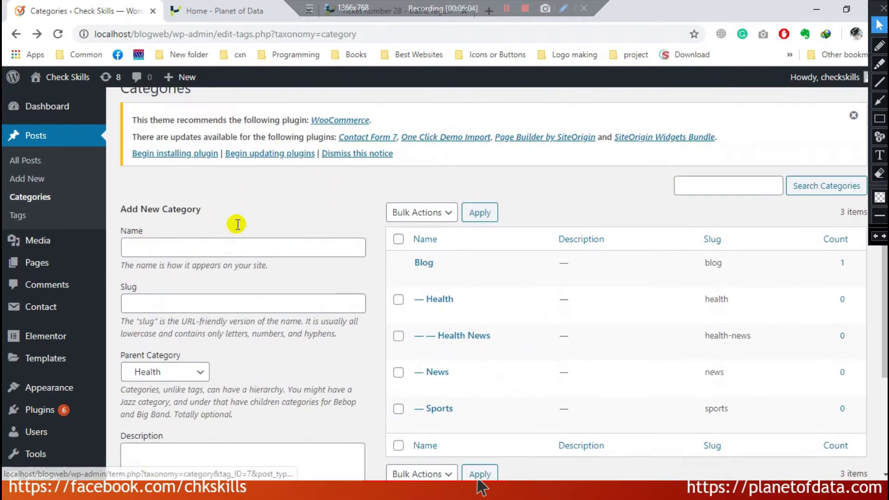
# Step: Start a new post, look over its editor and category checkboxes, and dismiss the theme's recommended-plugin notice
pyautogui.click(35, 181)
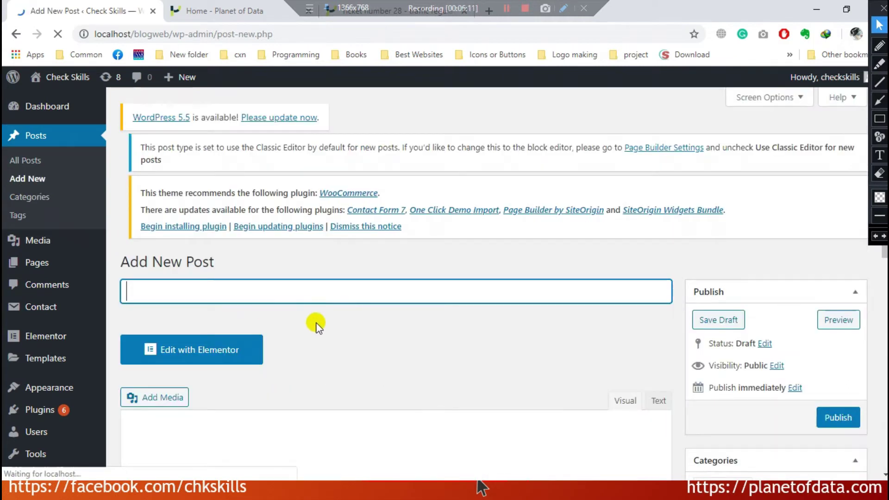
pyautogui.scroll(-3, 324, 301)
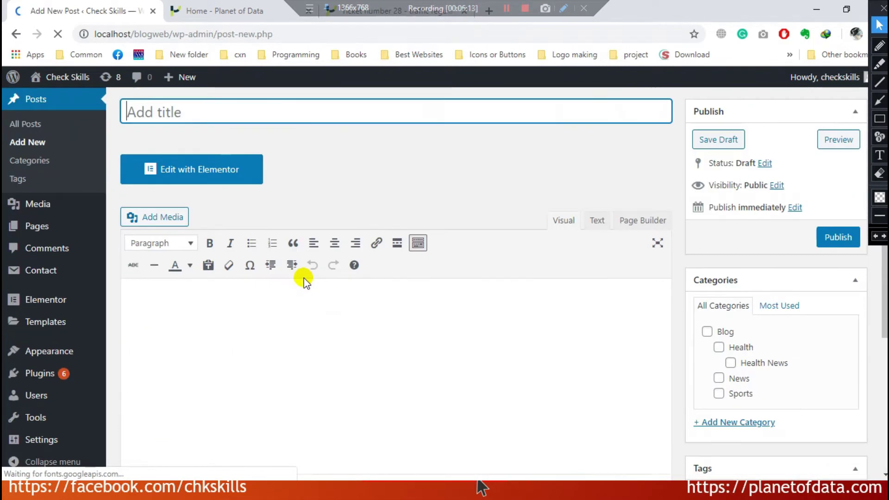
pyautogui.scroll(-1, 352, 306)
pyautogui.scroll(4, 325, 306)
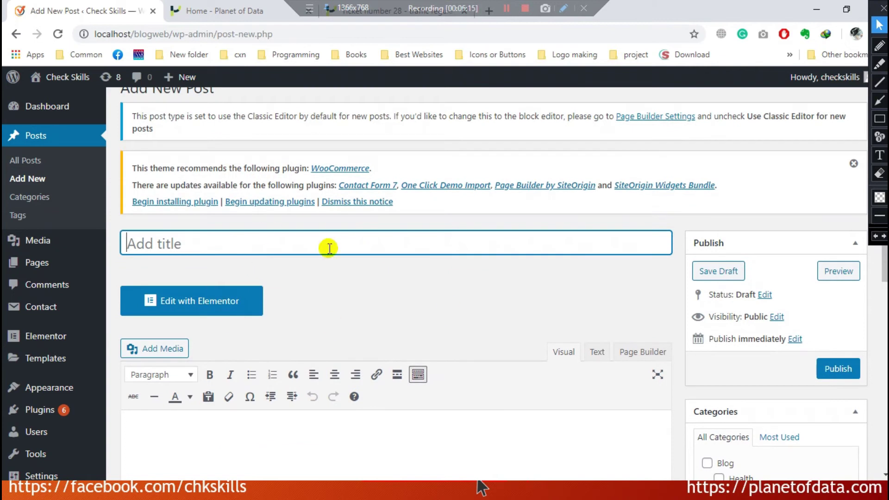
pyautogui.scroll(2, 371, 276)
pyautogui.click(855, 229)
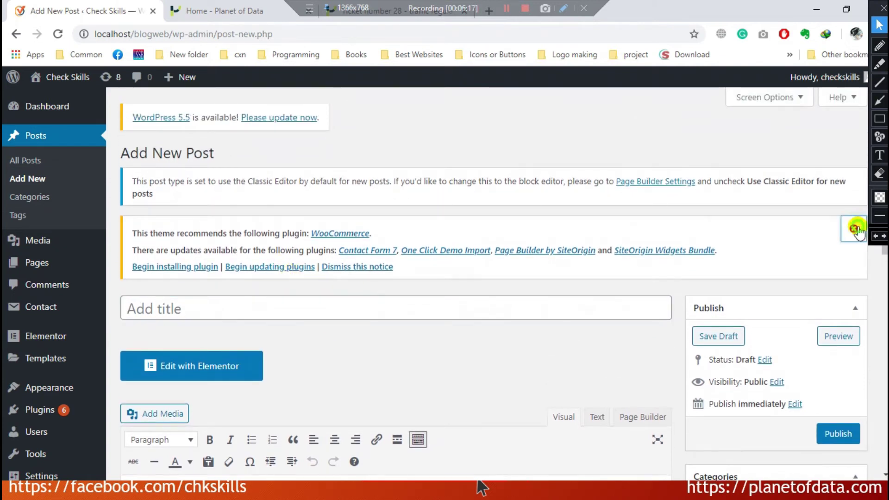
pyautogui.scroll(-1, 238, 250)
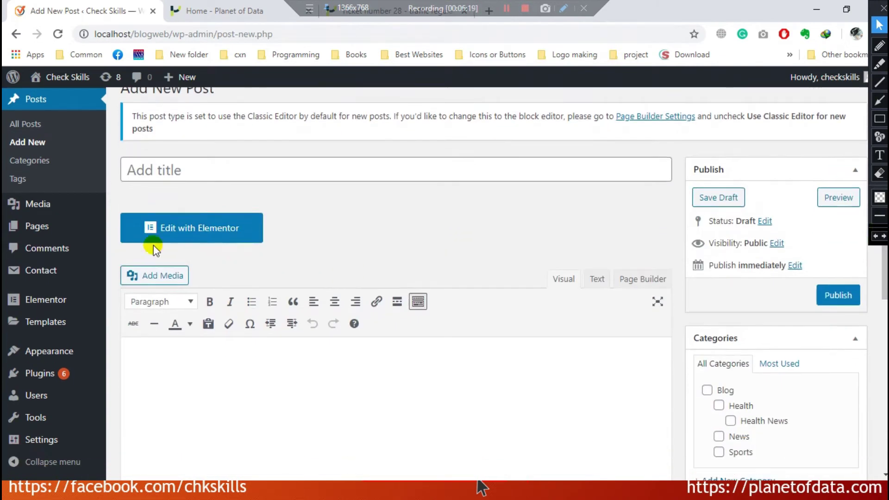
# Step: Copy the headline "Ticket number 28 – traffic regulations exam online" from the Planet of Data article
pyautogui.click(155, 166)
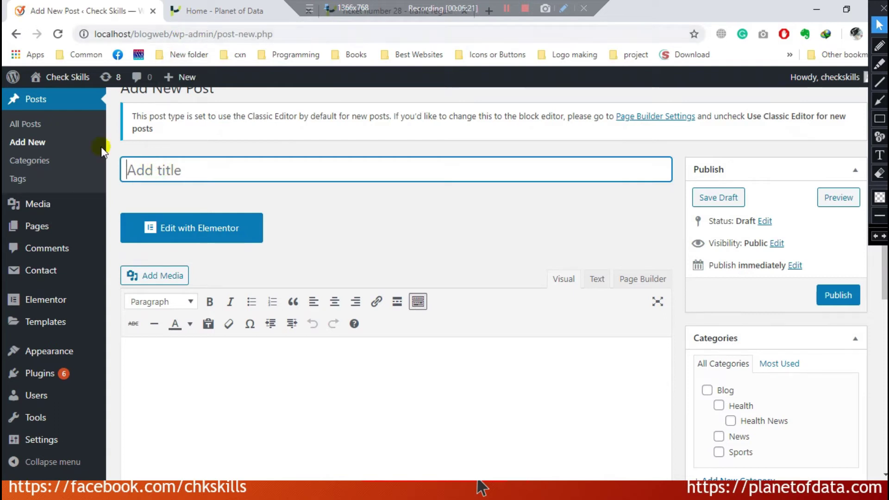
pyautogui.click(186, 10)
pyautogui.scroll(-5, 264, 258)
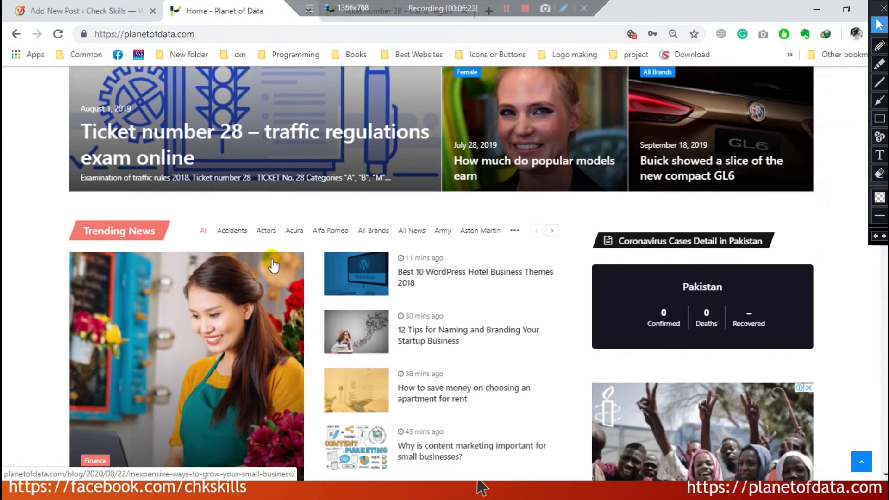
pyautogui.click(371, 10)
pyautogui.scroll(-3, 169, 202)
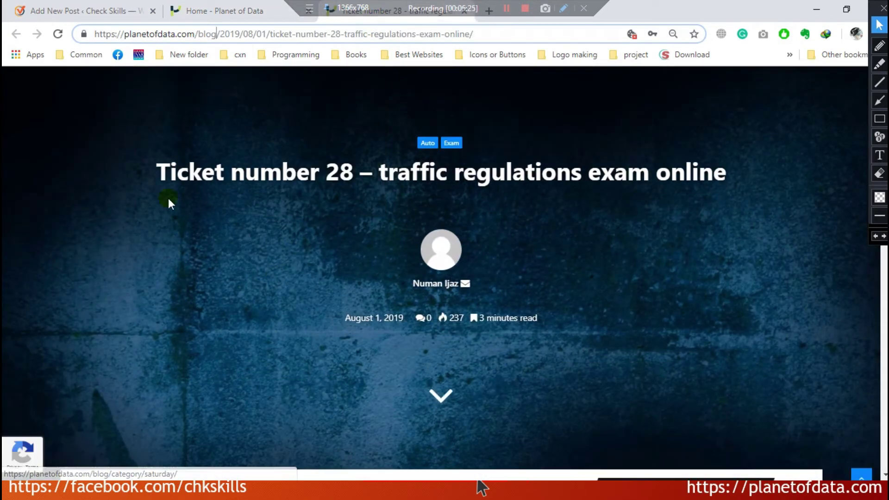
pyautogui.moveTo(157, 172); pyautogui.dragTo(697, 173)
pyautogui.click(697, 173)
pyautogui.scroll(3, 337, 298)
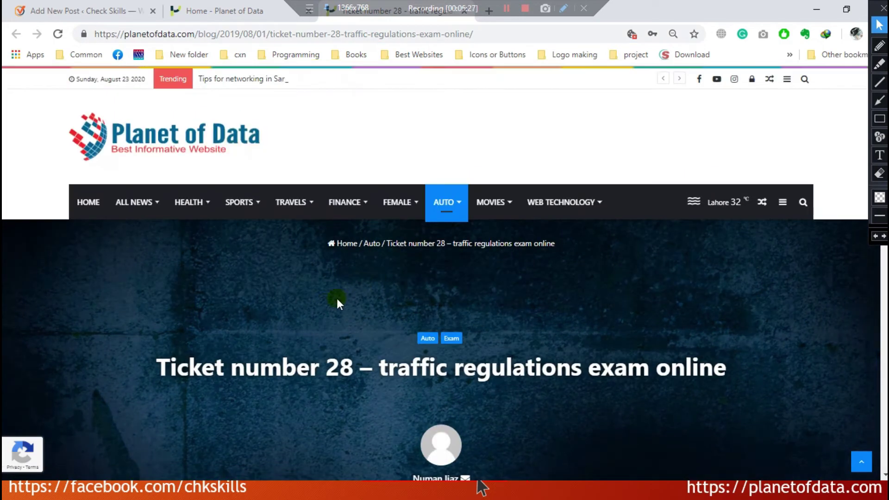
pyautogui.scroll(-1, 329, 301)
pyautogui.tripleClick(317, 303)
pyautogui.hotkey('ctrl', 'c')
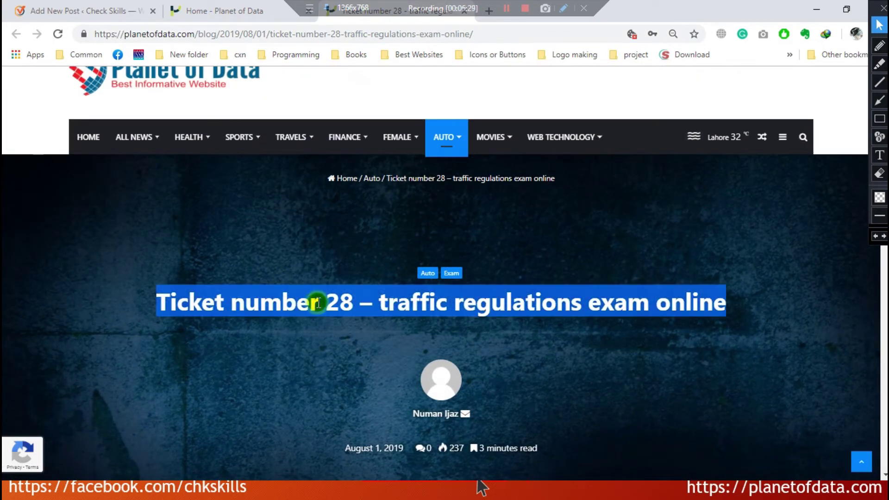
# Step: Paste the copied headline as the title of the new Check Skills post and place the cursor in the empty post body
pyautogui.click(46, 6)
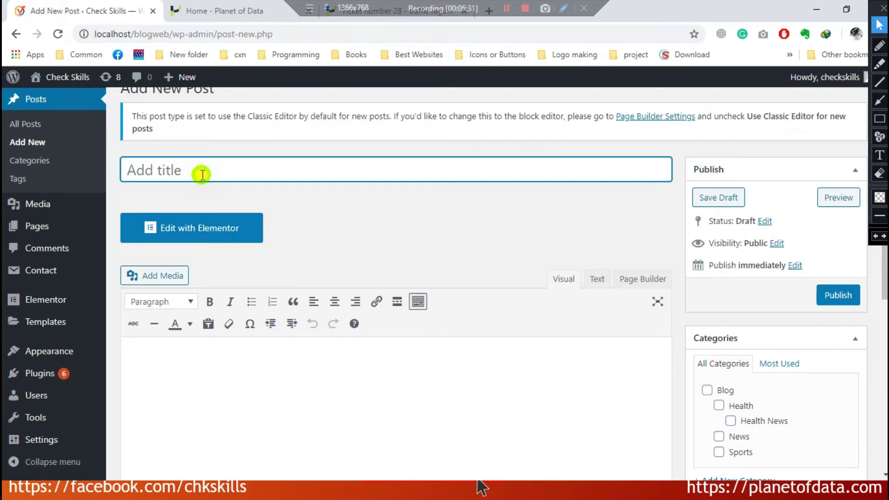
pyautogui.hotkey('ctrl', 'v')
pyautogui.scroll(-3, 388, 253)
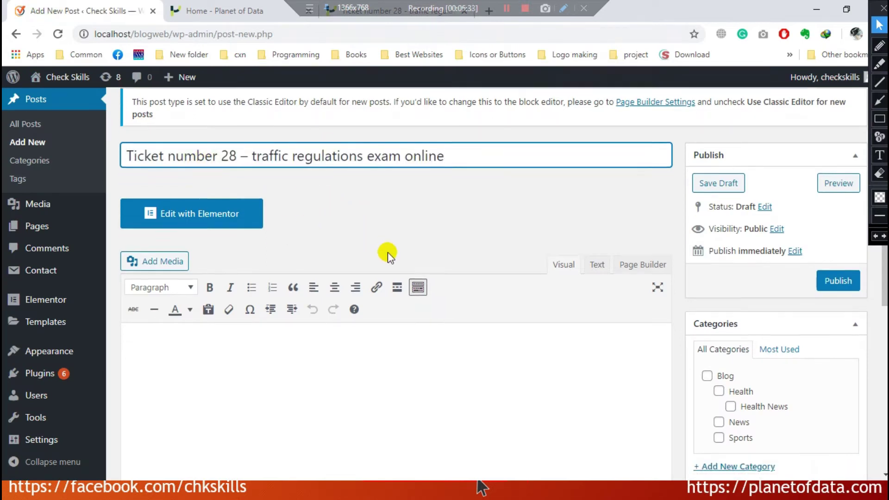
pyautogui.scroll(2, 406, 267)
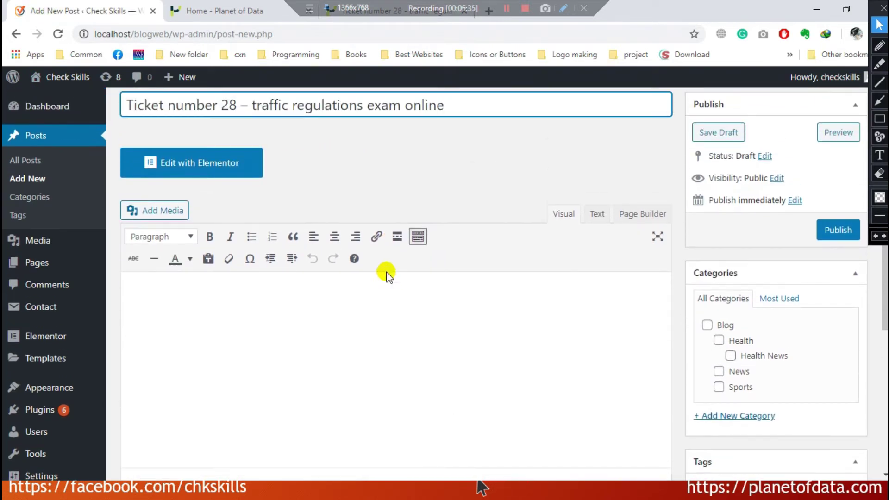
pyautogui.scroll(-2, 385, 282)
pyautogui.click(292, 236)
pyautogui.scroll(1, 306, 296)
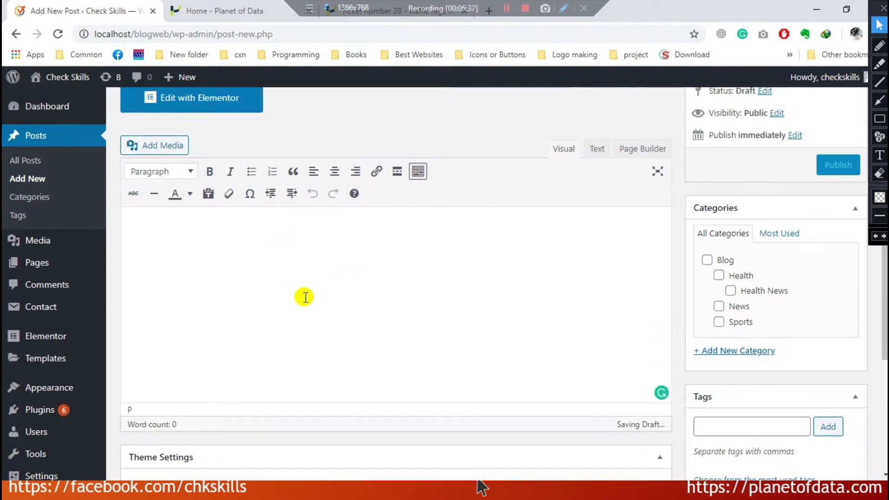
pyautogui.scroll(1, 306, 315)
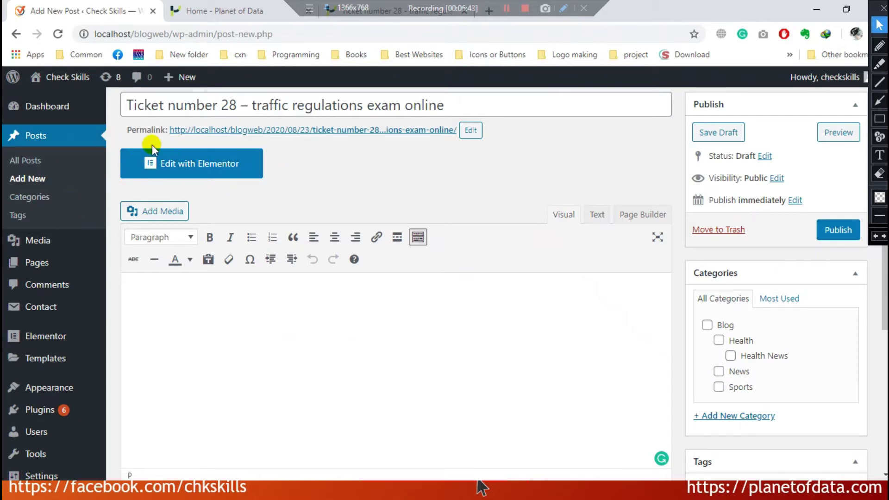
# Step: Look over the new post's permalink, the Edit with Elementor option and the empty content editor
pyautogui.click(206, 168)
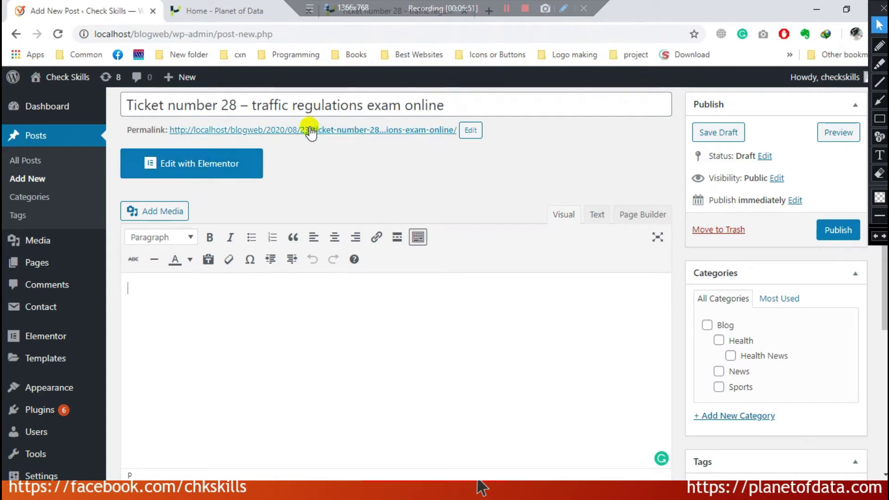
pyautogui.click(211, 166)
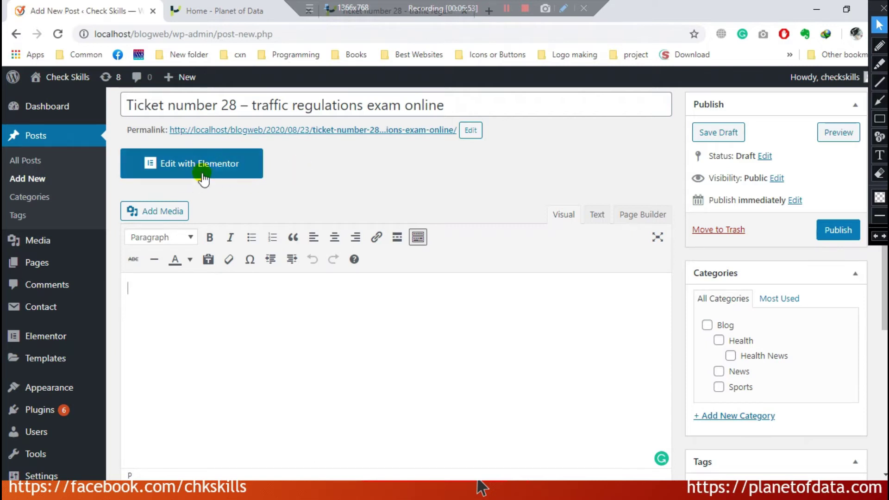
pyautogui.click(237, 326)
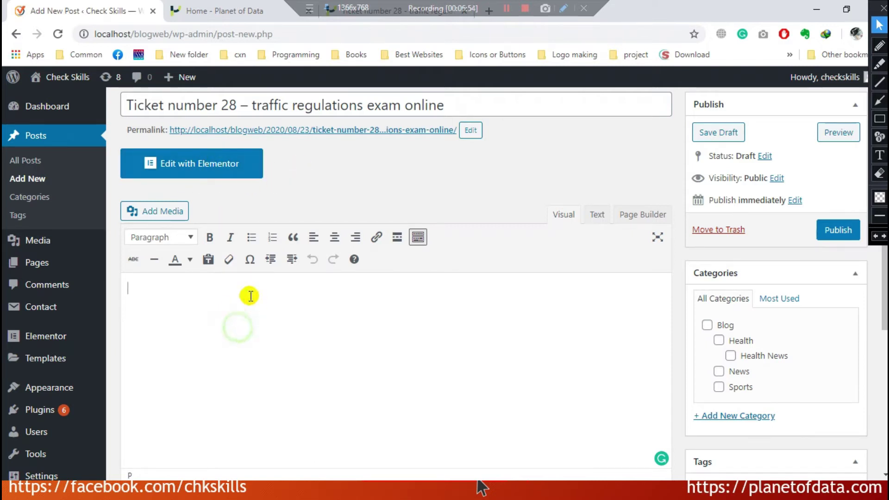
pyautogui.click(206, 162)
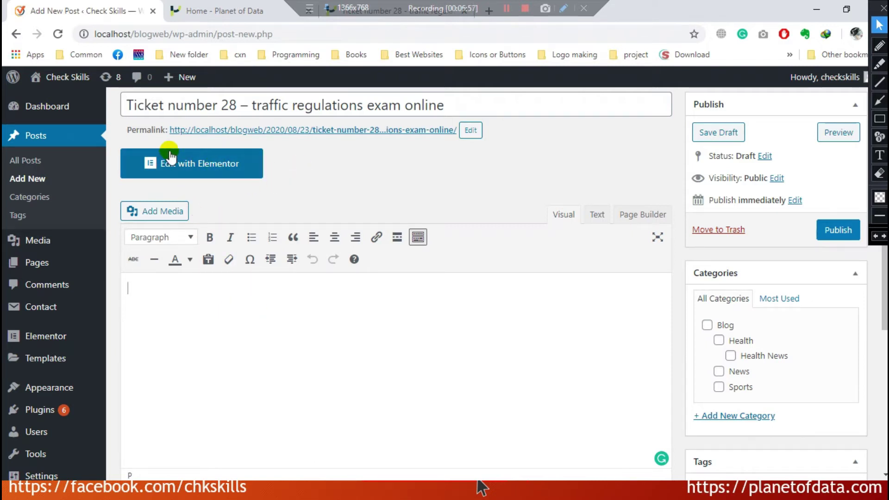
pyautogui.scroll(-1, 236, 322)
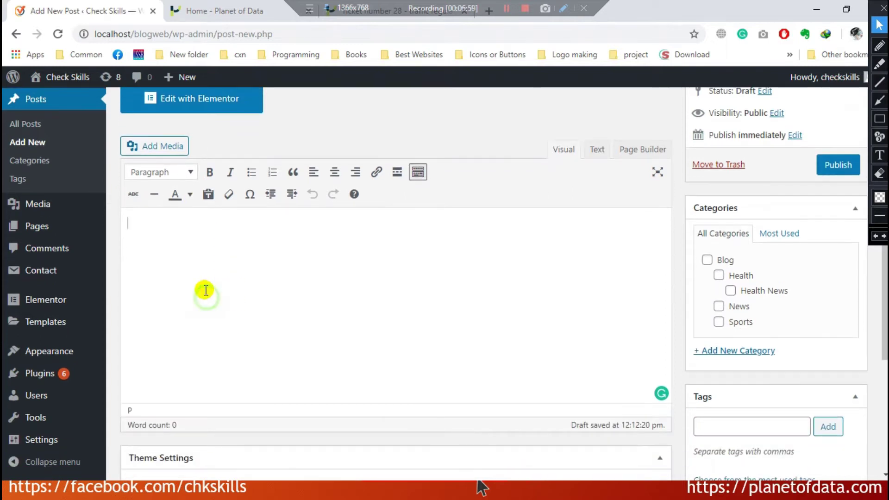
pyautogui.scroll(2, 206, 290)
pyautogui.click(196, 12)
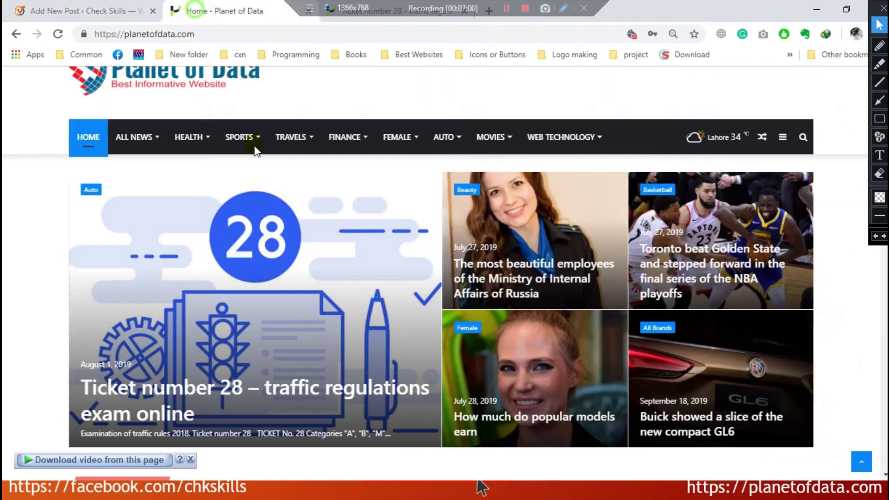
pyautogui.click(74, 17)
pyautogui.scroll(-3, 264, 280)
pyautogui.scroll(3, 259, 278)
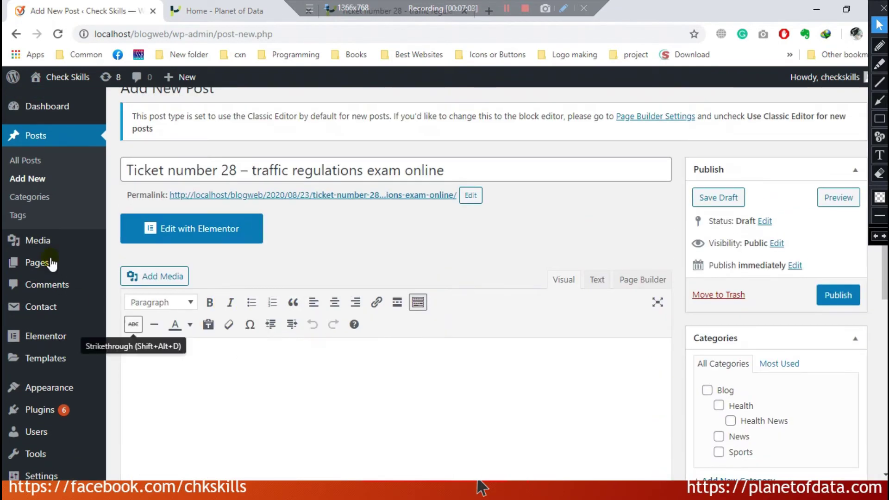
pyautogui.scroll(-1, 205, 298)
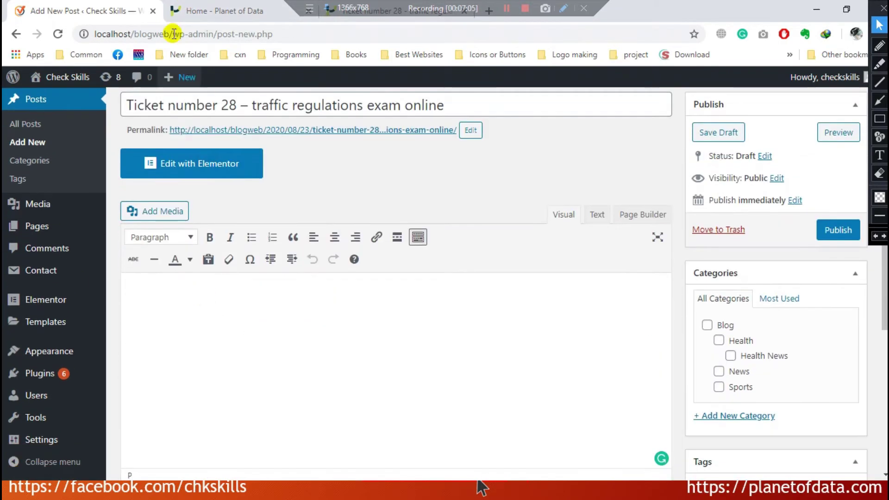
# Step: Copy the Planet of Data article's body from "Examination of traffic rules 2018. Ticket number 28" through the text of Question 10, images included
pyautogui.click(179, 11)
pyautogui.scroll(-5, 306, 264)
pyautogui.scroll(7, 343, 139)
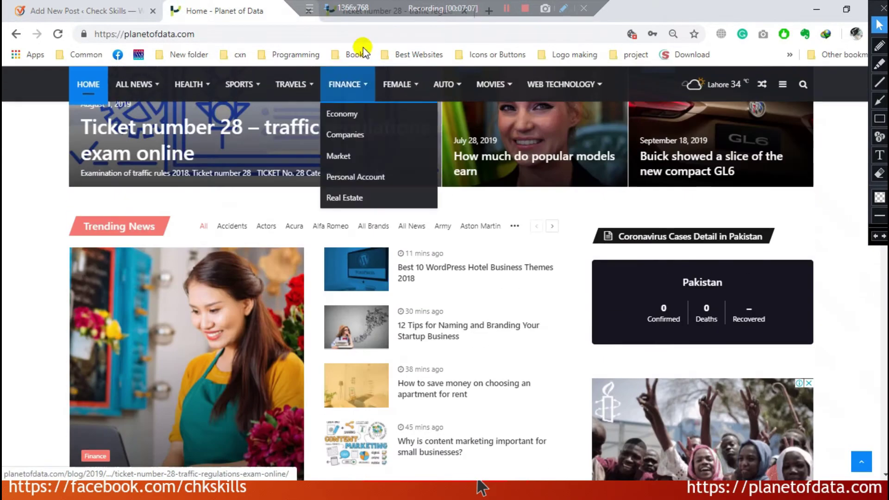
pyautogui.click(366, 18)
pyautogui.scroll(-12, 332, 252)
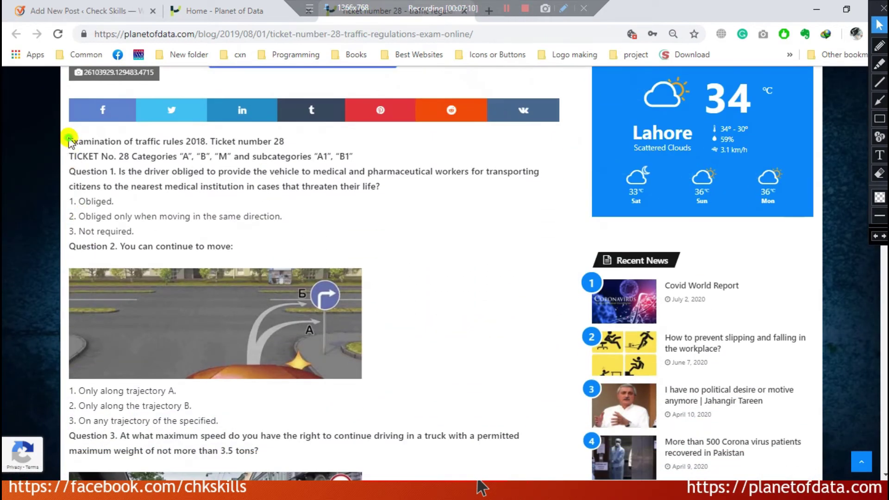
pyautogui.moveTo(68, 141); pyautogui.dragTo(304, 324)
pyautogui.scroll(-8, 238, 258)
pyautogui.scroll(-15, 240, 260)
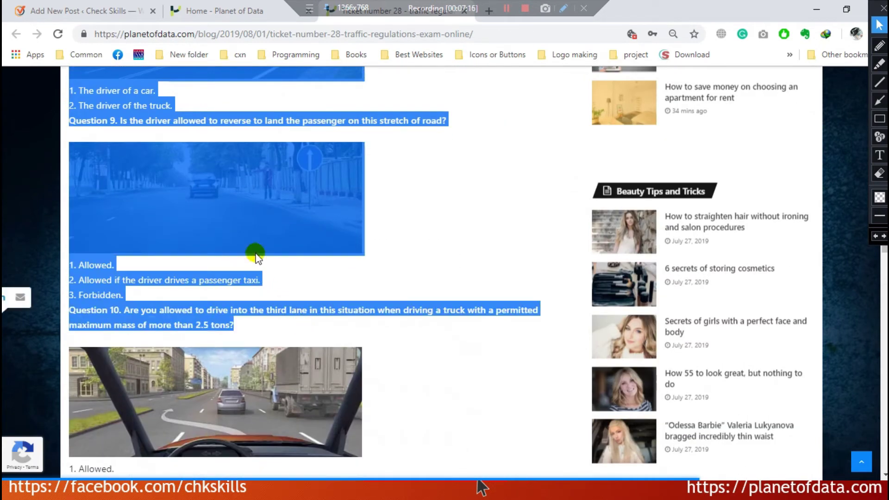
# Step: Paste the copied article text and images into the body of the new Check Skills post
pyautogui.click(86, 12)
pyautogui.click(232, 314)
pyautogui.hotkey('ctrl', 'v')
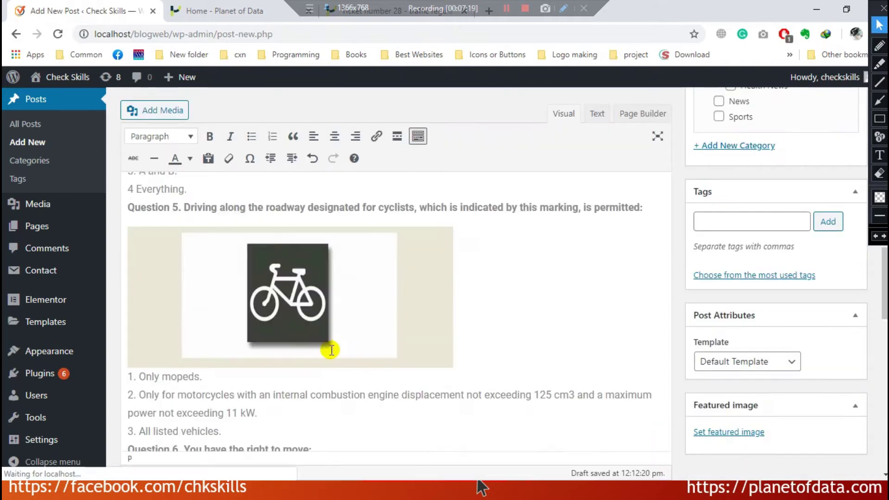
pyautogui.scroll(10, 369, 341)
pyautogui.scroll(-5, 376, 345)
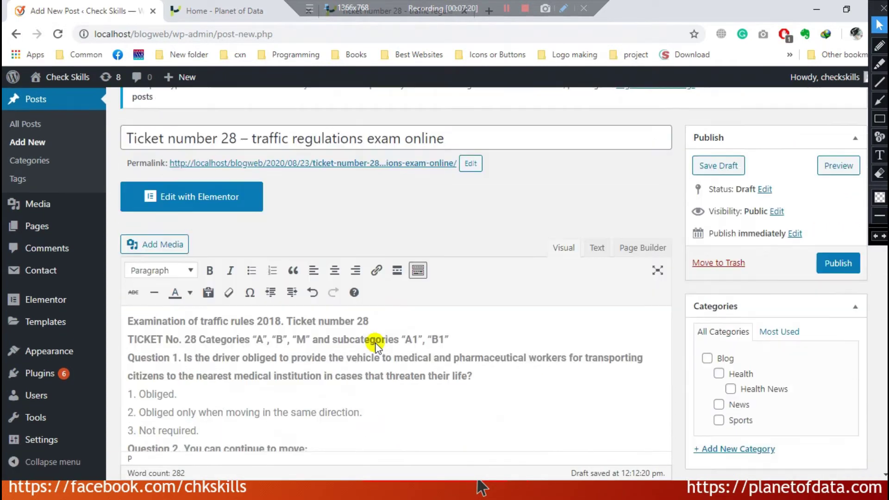
# Step: Select the Question 2 image and examine the HTML source of the pasted content in the editor's Text view
pyautogui.click(278, 288)
pyautogui.scroll(2, 269, 311)
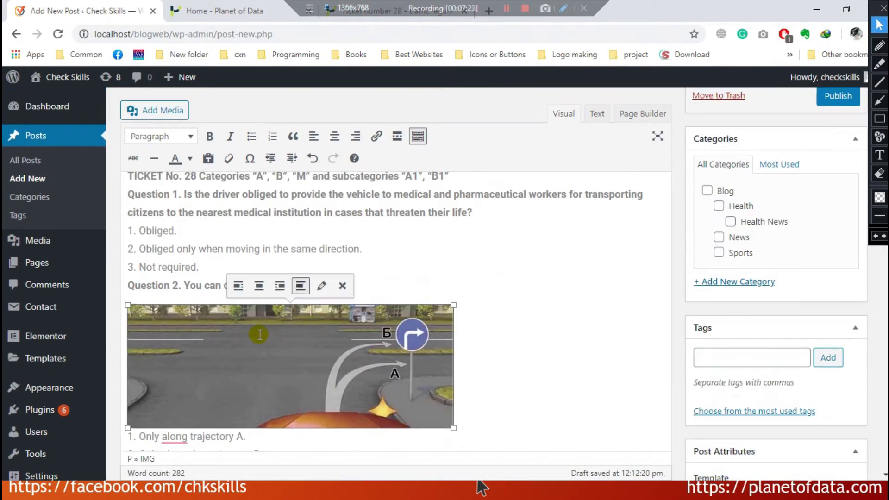
pyautogui.scroll(-2, 282, 338)
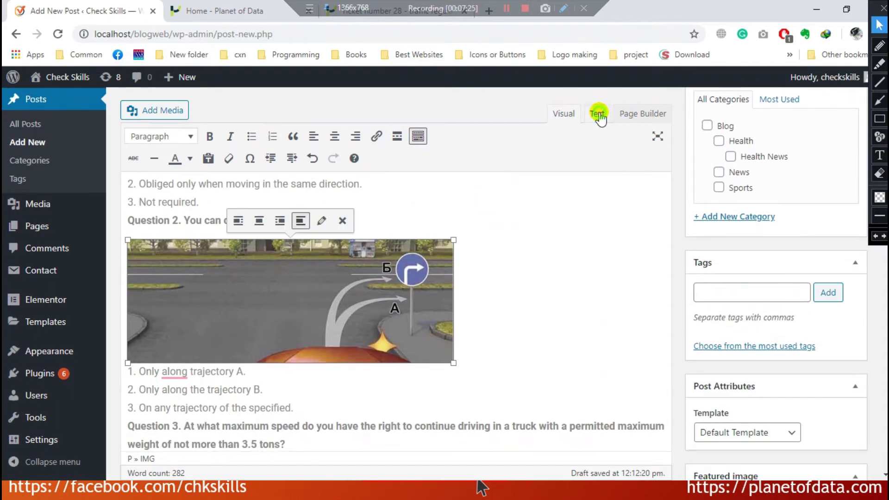
pyautogui.click(597, 114)
pyautogui.click(267, 319)
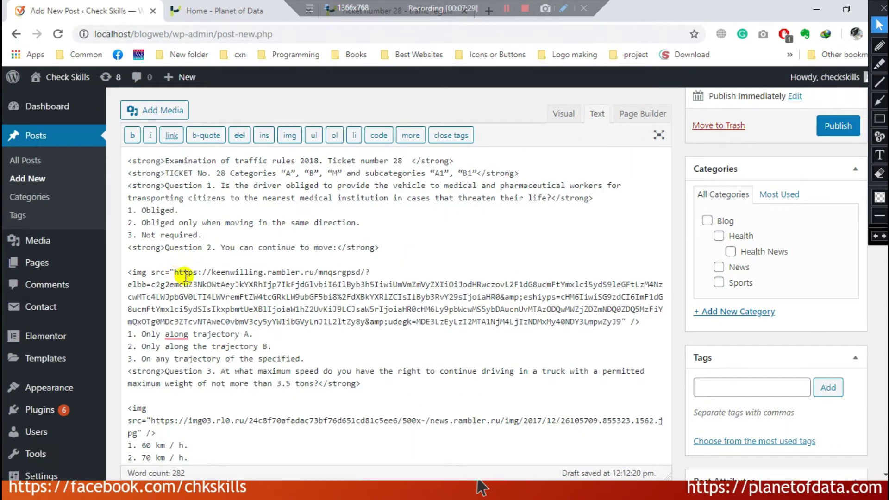
pyautogui.scroll(-2, 305, 323)
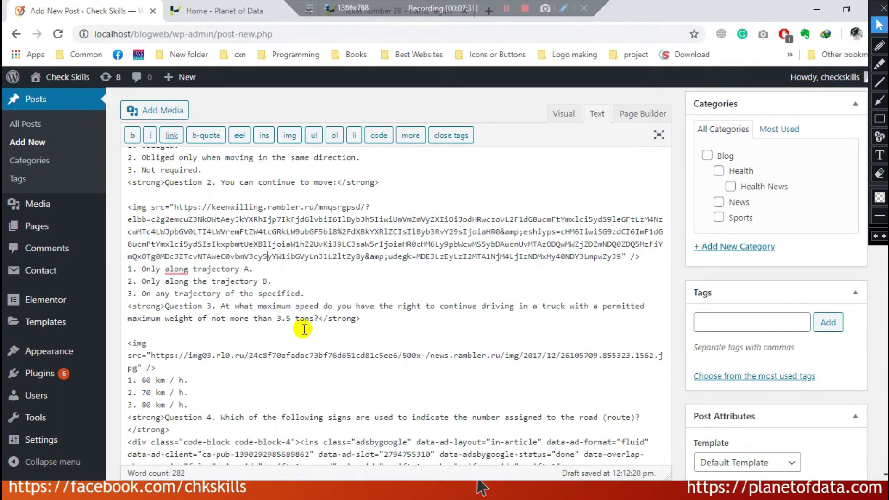
pyautogui.scroll(-4, 304, 329)
pyautogui.scroll(-8, 303, 333)
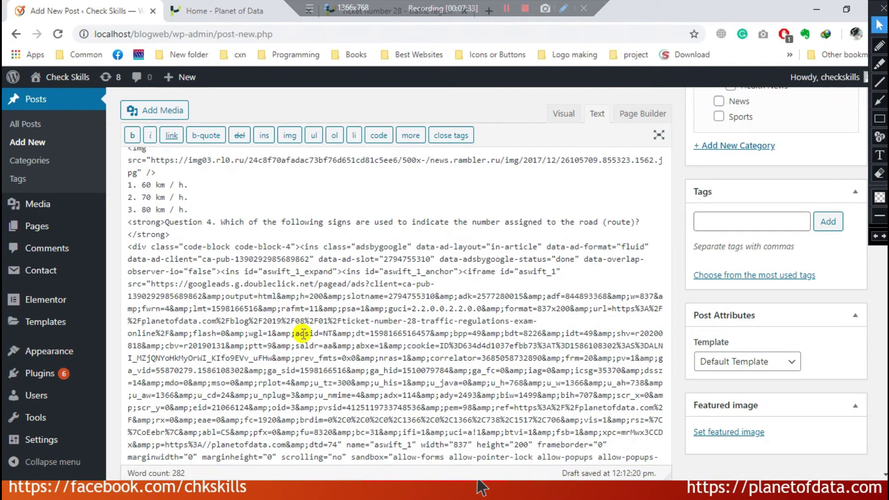
pyautogui.scroll(-6, 304, 334)
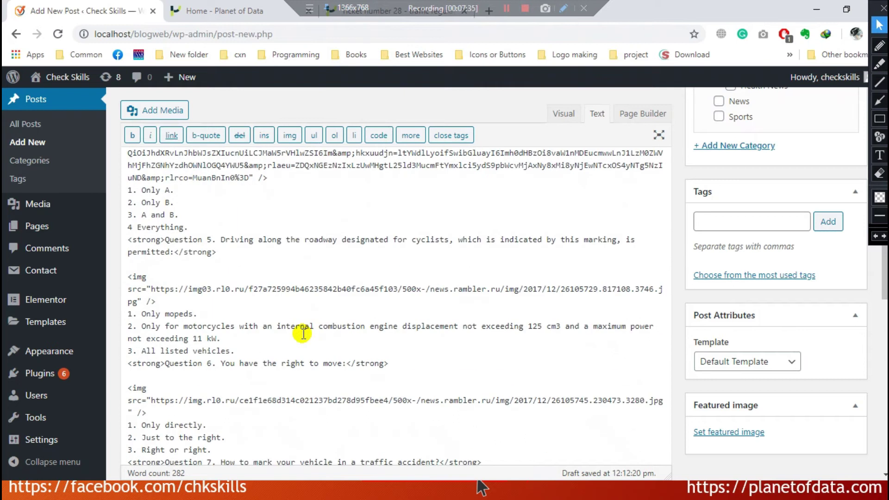
pyautogui.scroll(15, 303, 334)
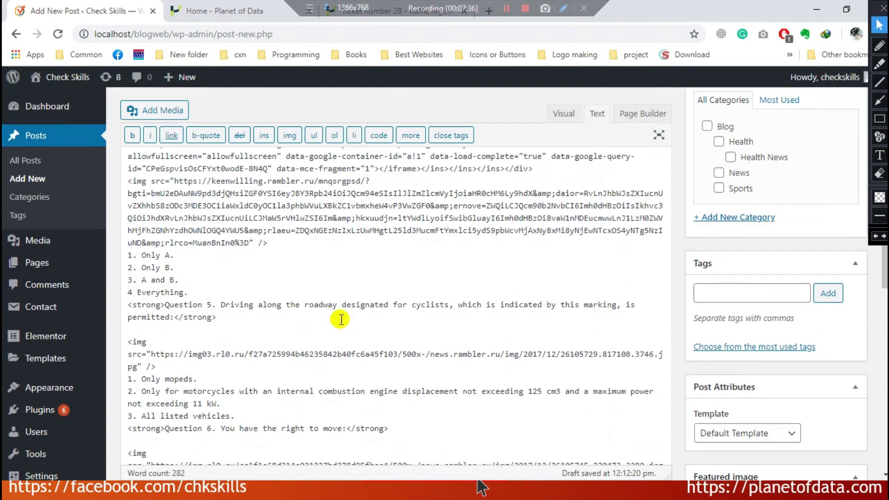
# Step: Return the editor to Visual view and review the pasted questions, images and category checkboxes
pyautogui.click(563, 115)
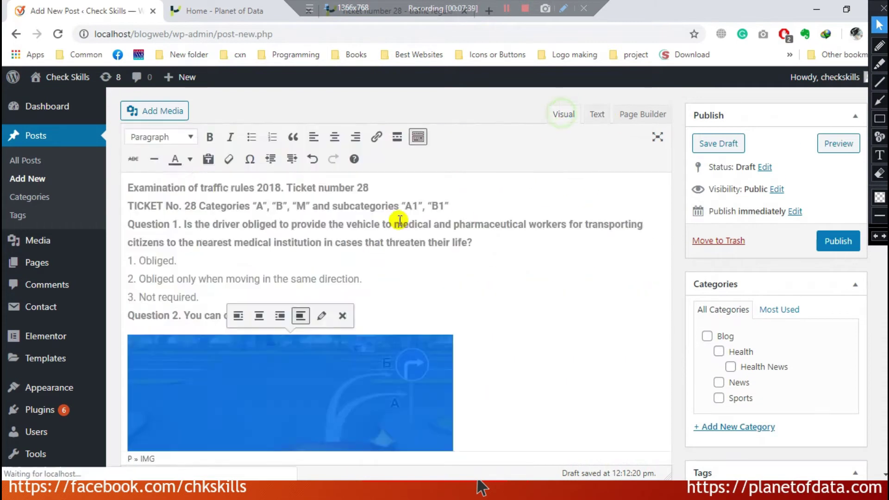
pyautogui.scroll(5, 464, 381)
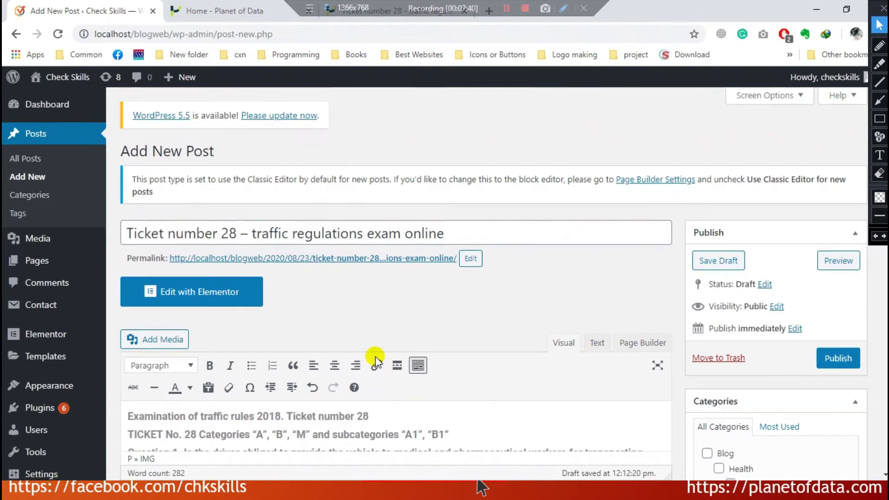
pyautogui.scroll(-10, 374, 357)
pyautogui.scroll(-10, 376, 357)
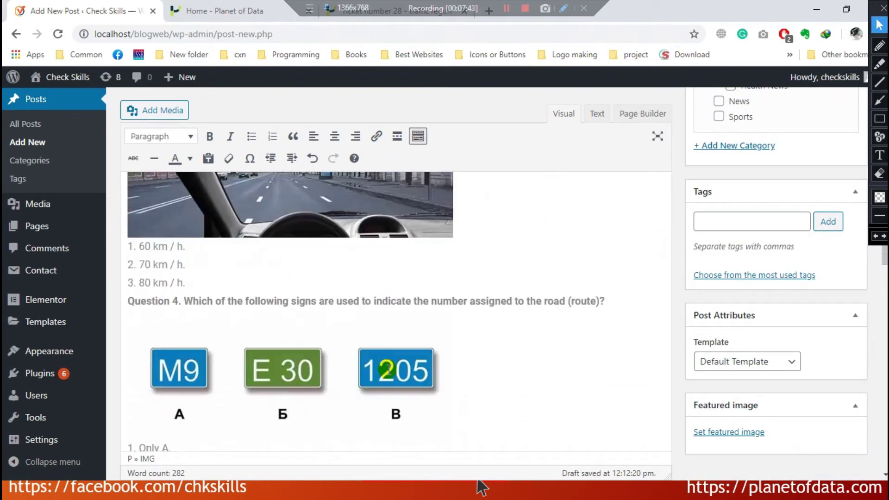
pyautogui.scroll(3, 680, 356)
pyautogui.scroll(4, 681, 357)
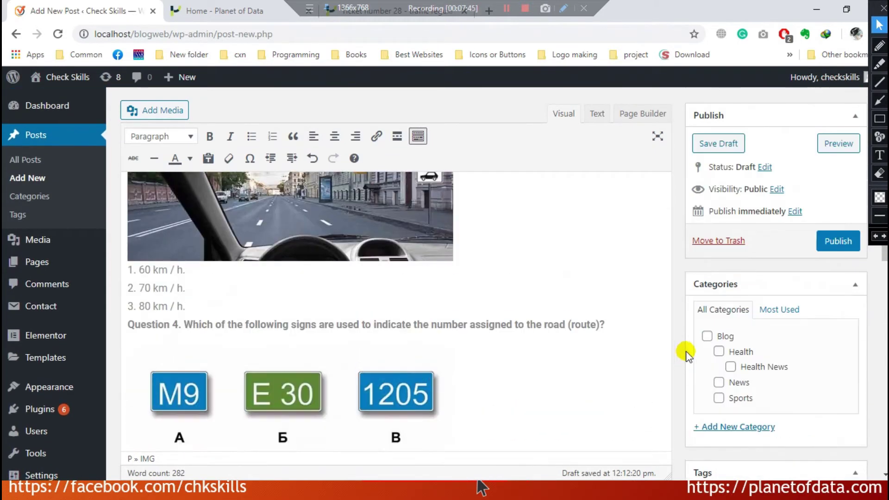
pyautogui.scroll(10, 327, 314)
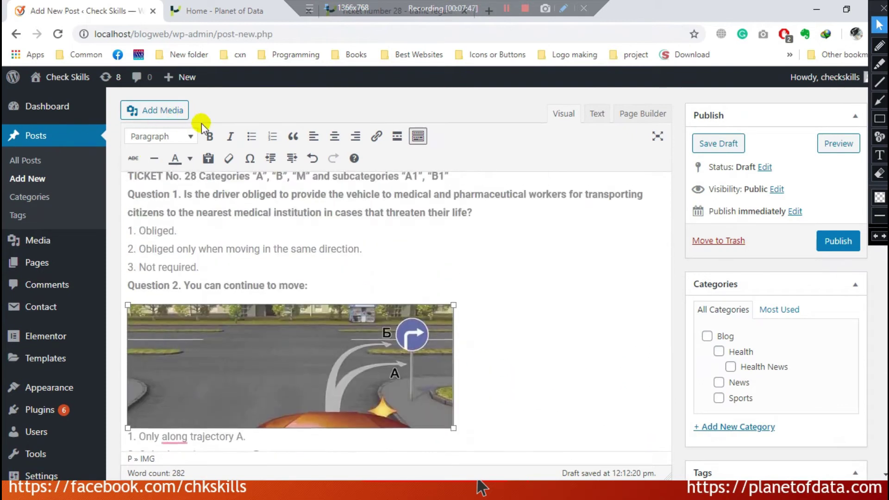
# Step: Try assigning the post to the Health News category
pyautogui.scroll(-5, 238, 312)
pyautogui.scroll(8, 377, 352)
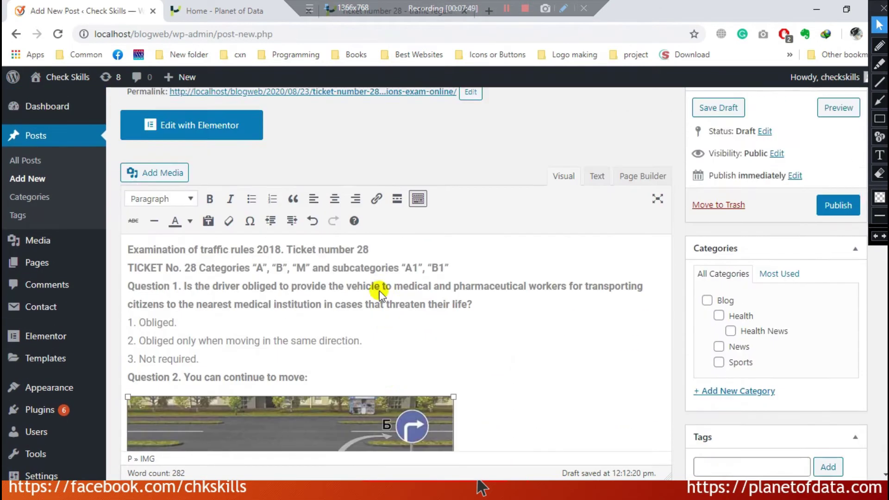
pyautogui.scroll(-3, 384, 319)
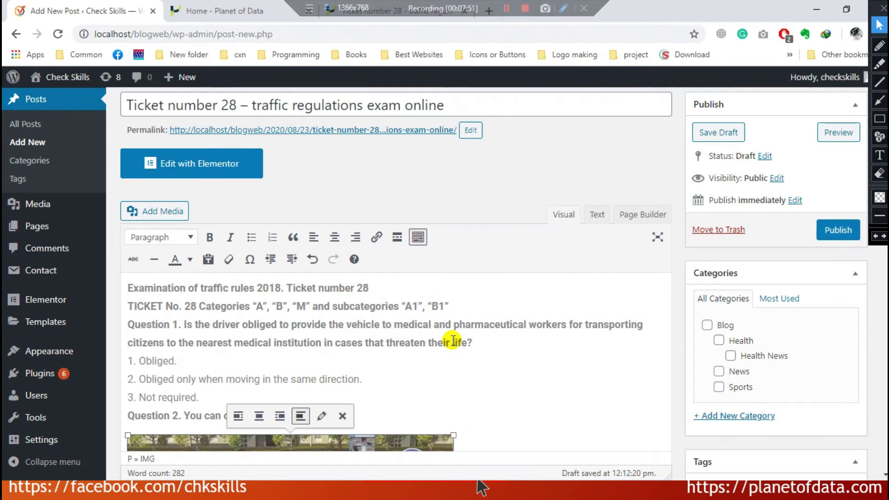
pyautogui.scroll(-1, 550, 338)
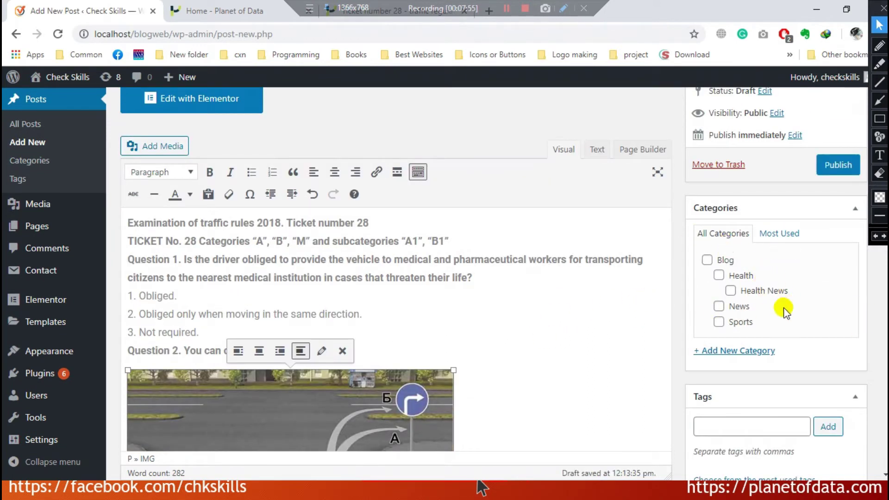
pyautogui.click(754, 292)
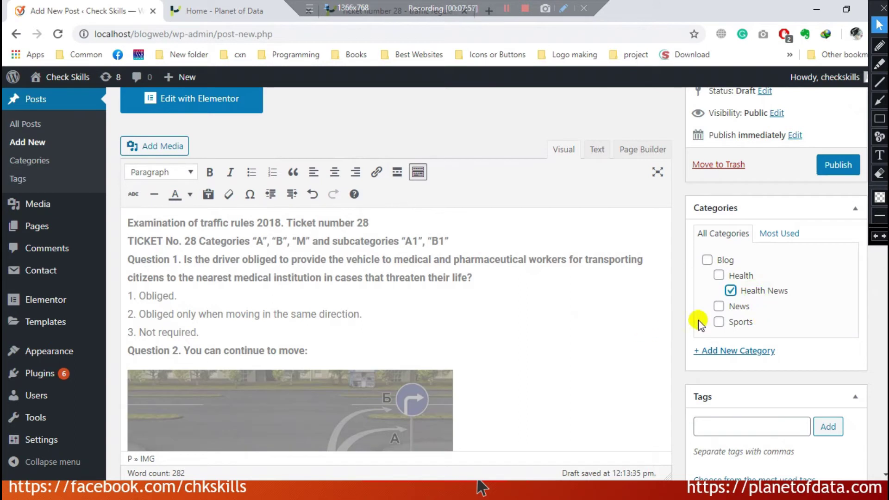
pyautogui.scroll(4, 448, 321)
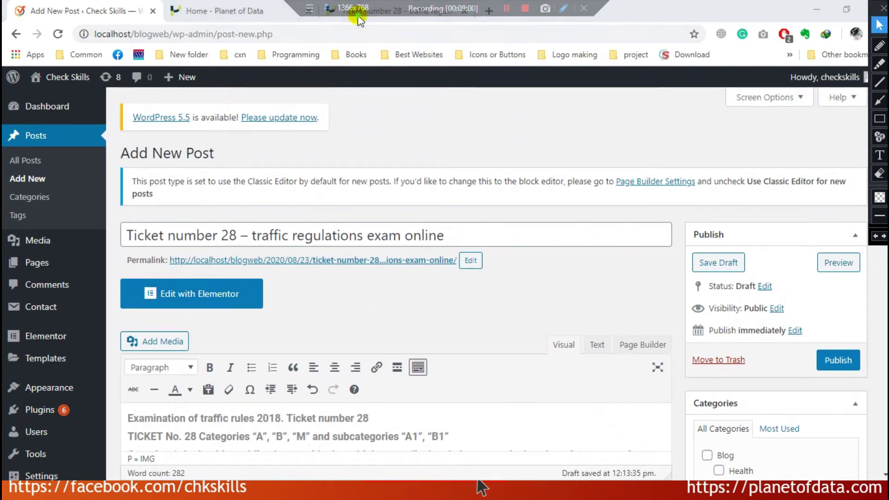
# Step: Check which site category the Planet of Data article belongs to, and return to the new post's editor
pyautogui.click(434, 10)
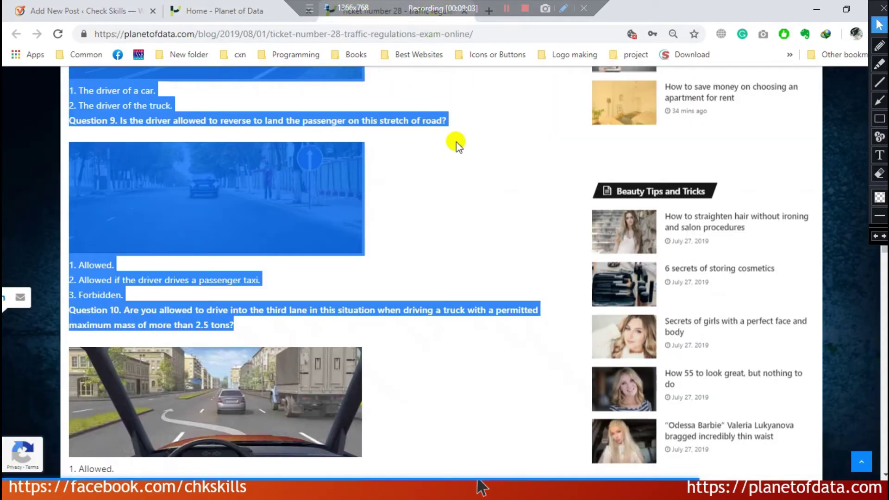
pyautogui.scroll(4, 457, 142)
pyautogui.scroll(7, 449, 156)
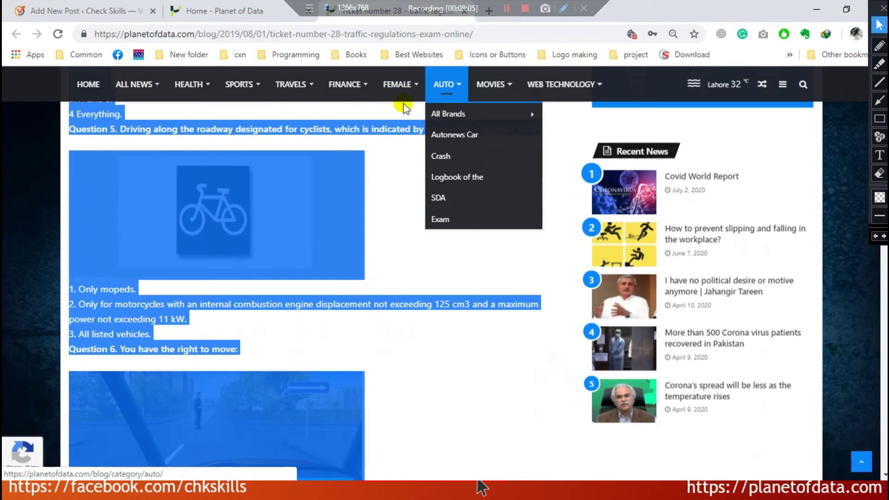
pyautogui.click(185, 6)
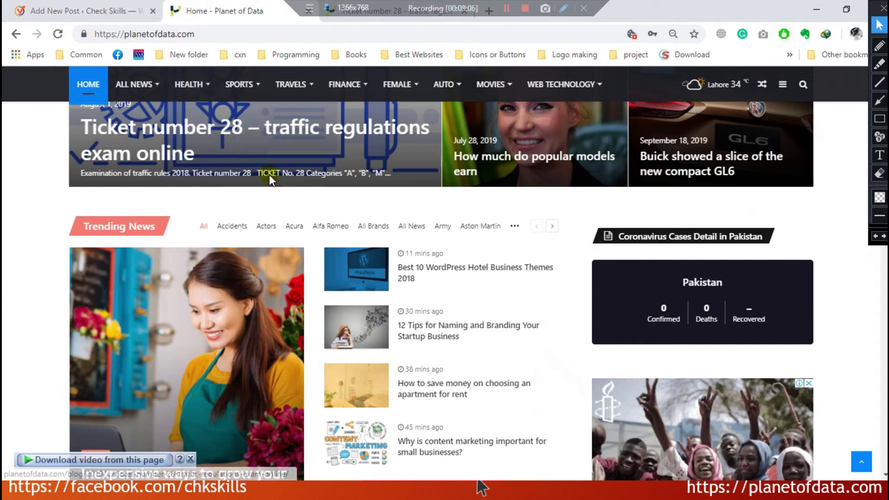
pyautogui.click(88, 6)
# Step: Create a new category named Auto under the parent category Blog from within the post editor
pyautogui.scroll(-5, 649, 366)
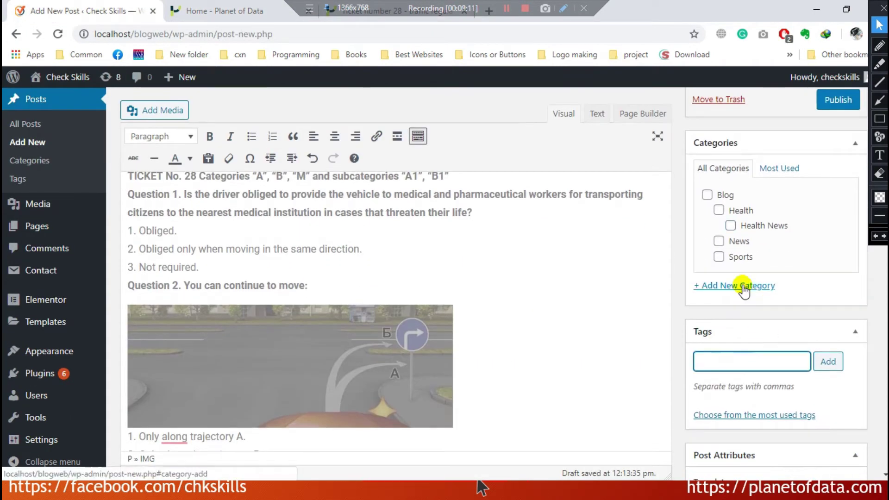
pyautogui.click(749, 286)
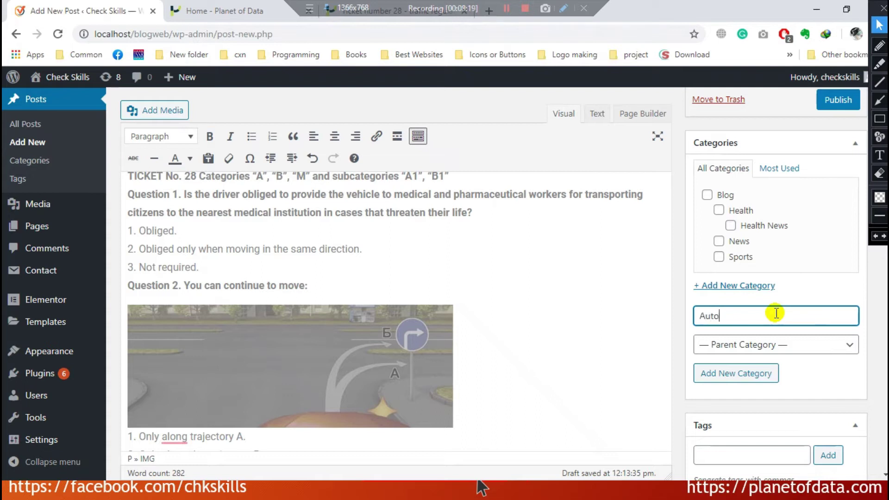
pyautogui.click(787, 345)
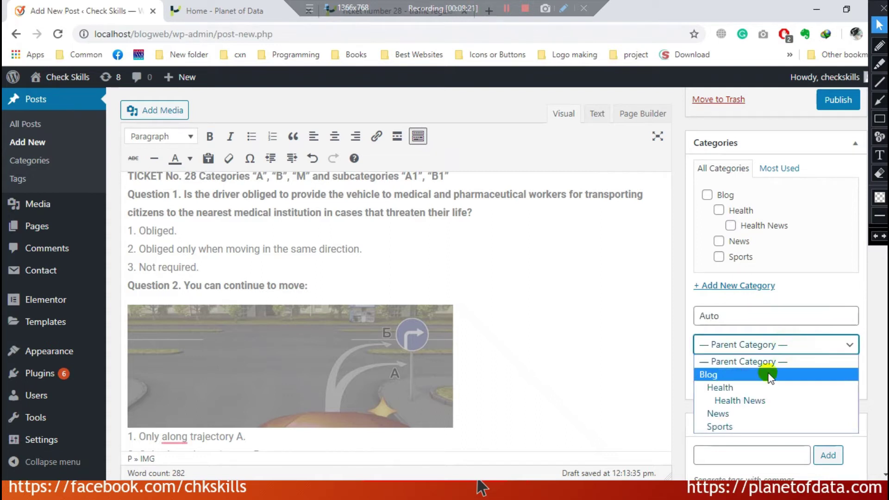
pyautogui.click(736, 375)
pyautogui.click(737, 374)
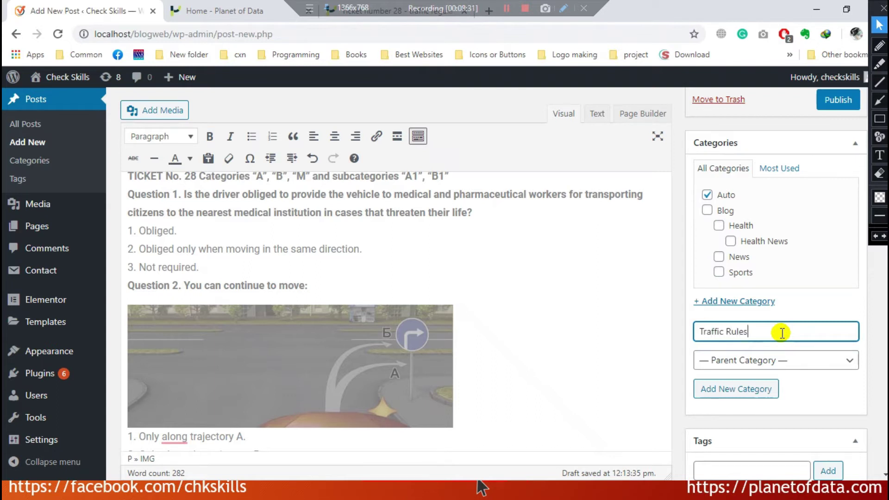
# Step: Create a new category named Traffic Rules under the parent category Auto
pyautogui.click(767, 360)
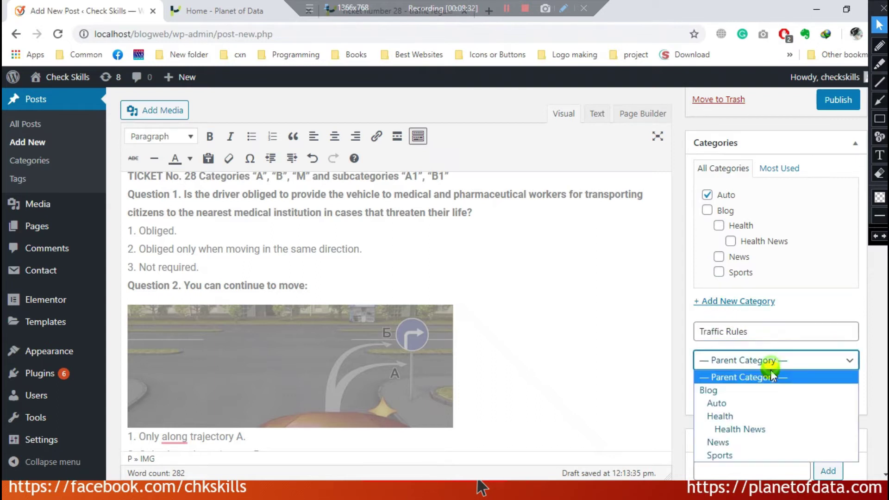
pyautogui.click(755, 403)
pyautogui.click(735, 390)
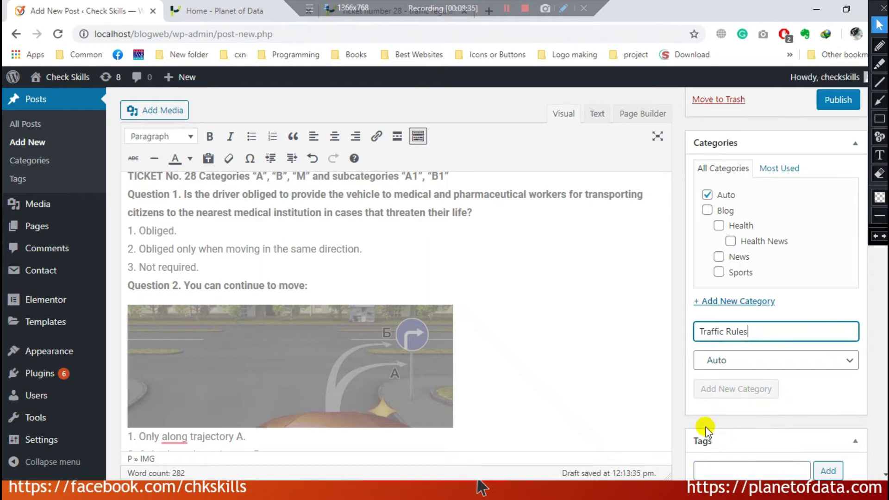
# Step: Deselect both Auto entries in the post's categories, keeping only Traffic Rules assigned
pyautogui.click(707, 194)
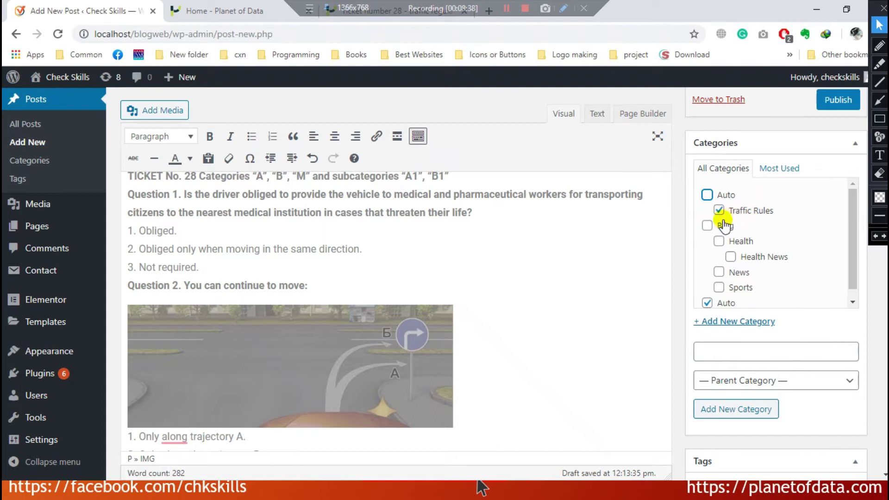
pyautogui.scroll(-1, 713, 283)
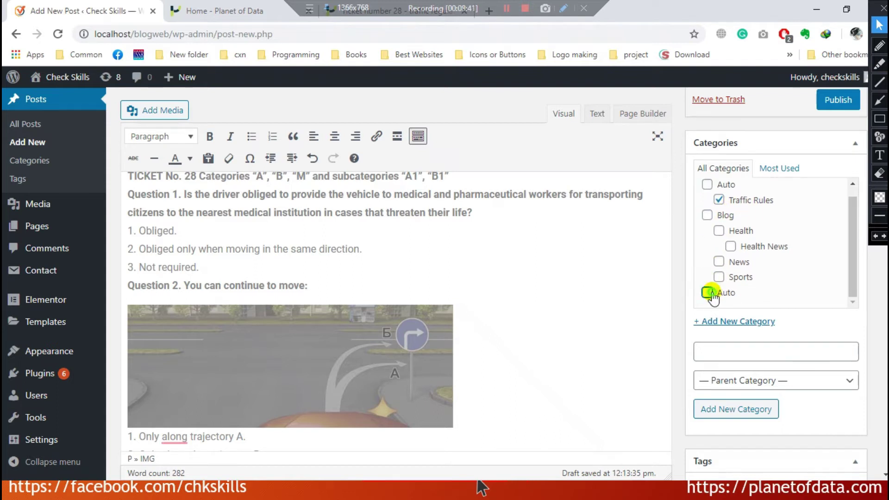
pyautogui.click(709, 293)
pyautogui.click(723, 203)
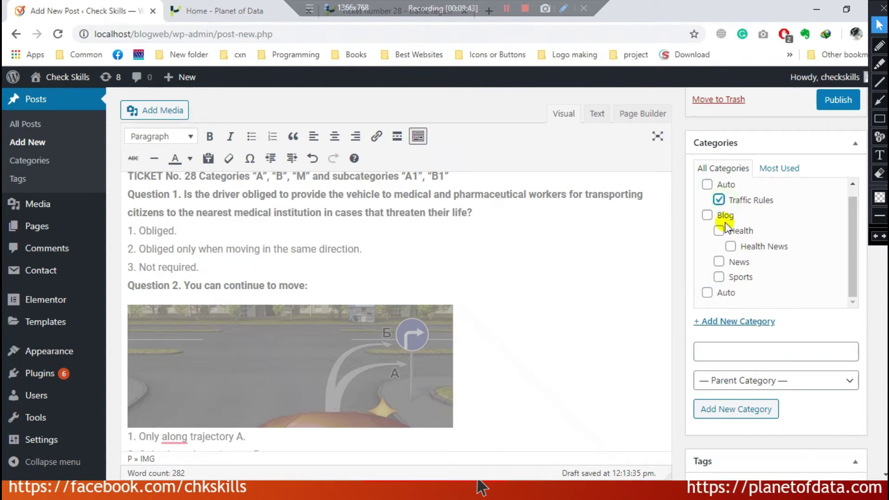
pyautogui.scroll(1, 732, 216)
pyautogui.scroll(-3, 420, 370)
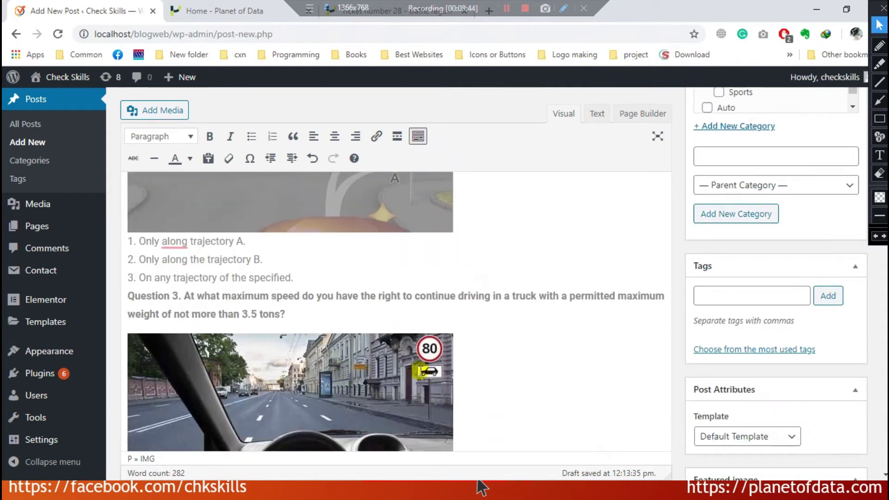
pyautogui.scroll(7, 720, 366)
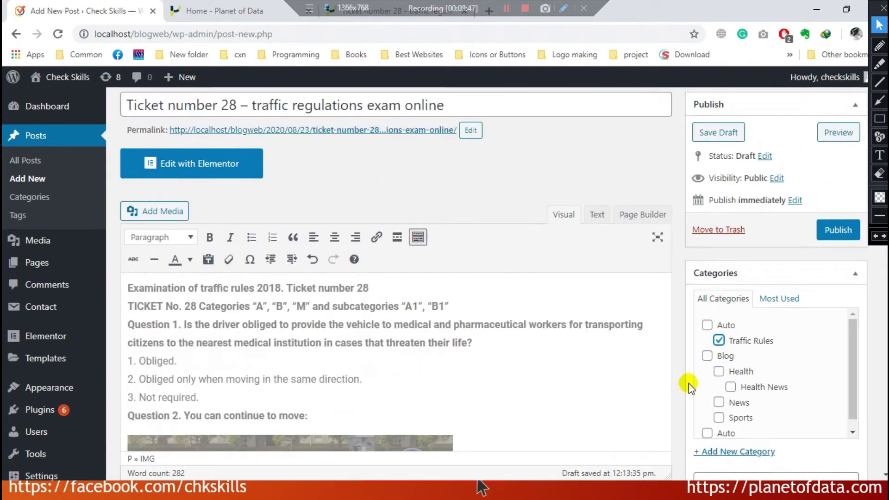
# Step: Add the tags "traffic rules", "online exam for traffic", "auto rules" and "sign board traffic" to the post
pyautogui.scroll(-4, 739, 393)
pyautogui.scroll(-3, 739, 352)
pyautogui.click(758, 295)
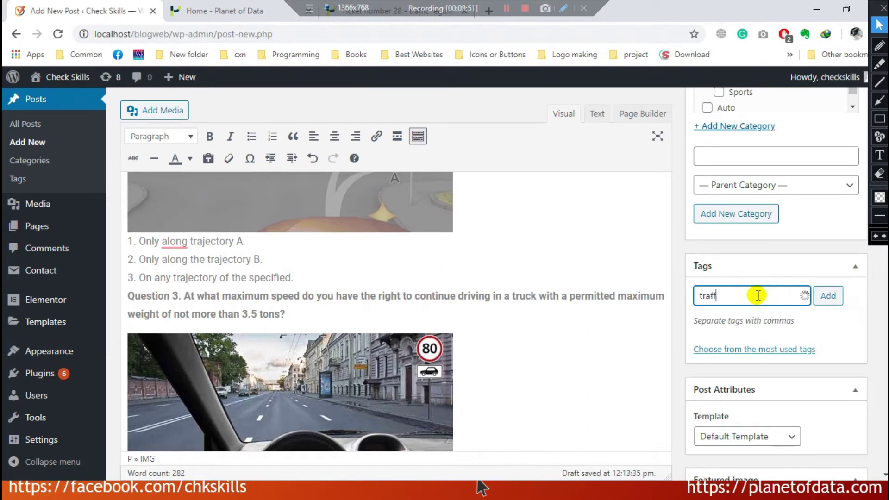
pyautogui.press('Return')
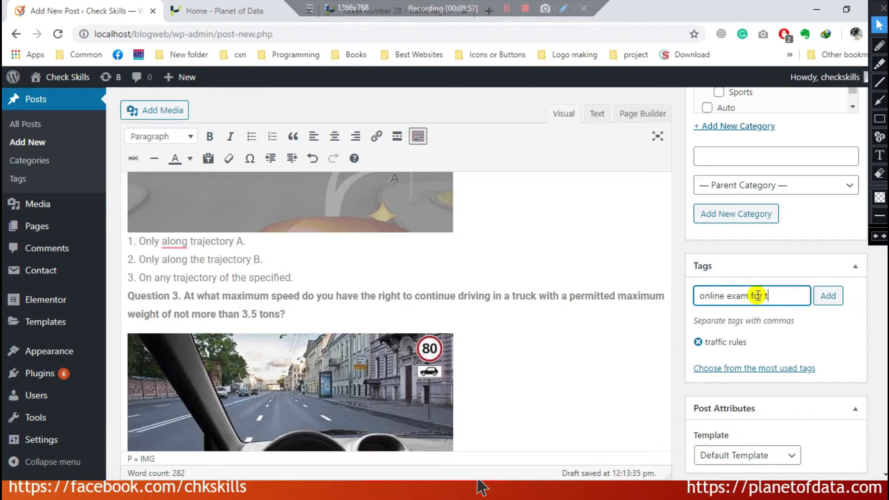
pyautogui.write('online exam for traffic')
pyautogui.press('Return')
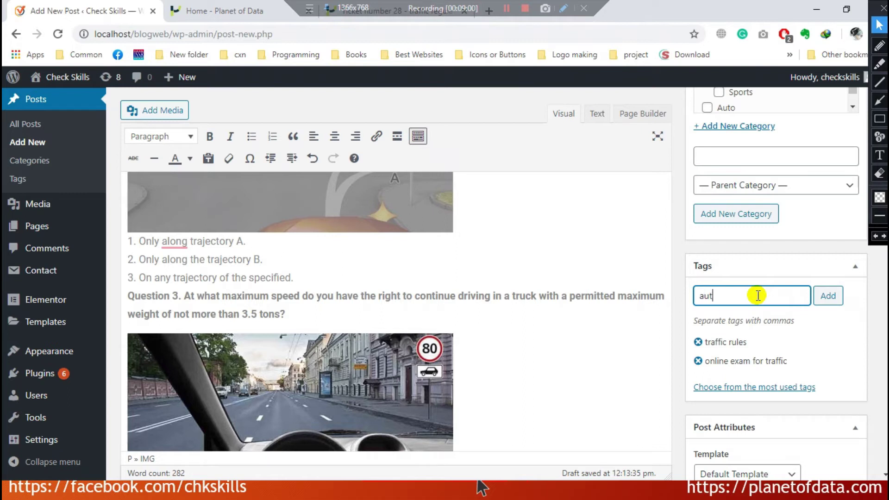
pyautogui.press('Return')
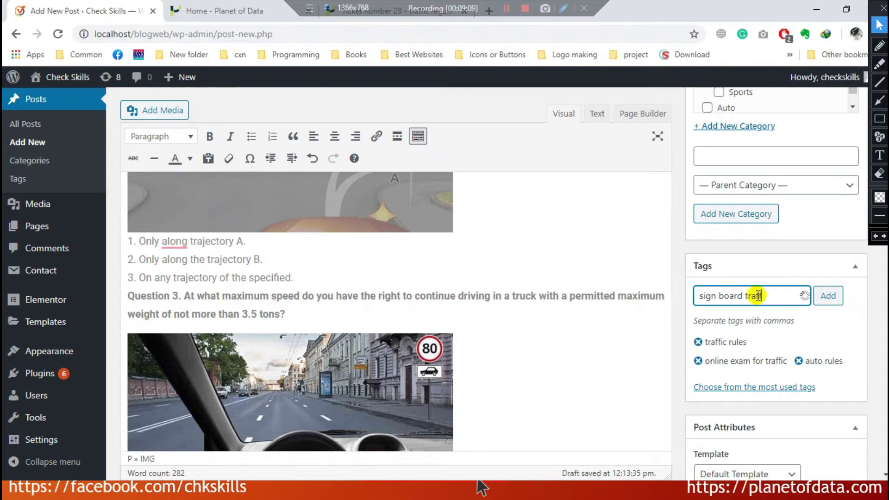
pyautogui.press('Return')
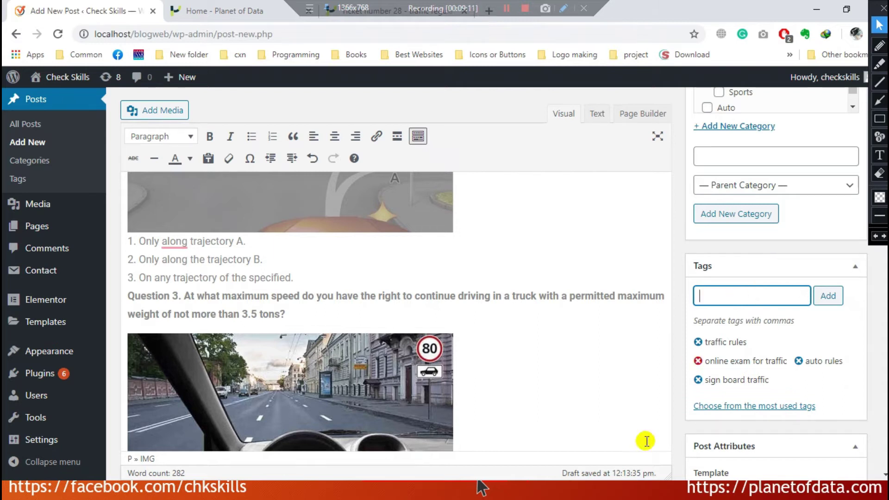
# Step: Review the post's content together with its assigned categories, tags, template and featured image settings
pyautogui.scroll(7, 361, 284)
pyautogui.scroll(-8, 361, 284)
pyautogui.scroll(-1, 362, 282)
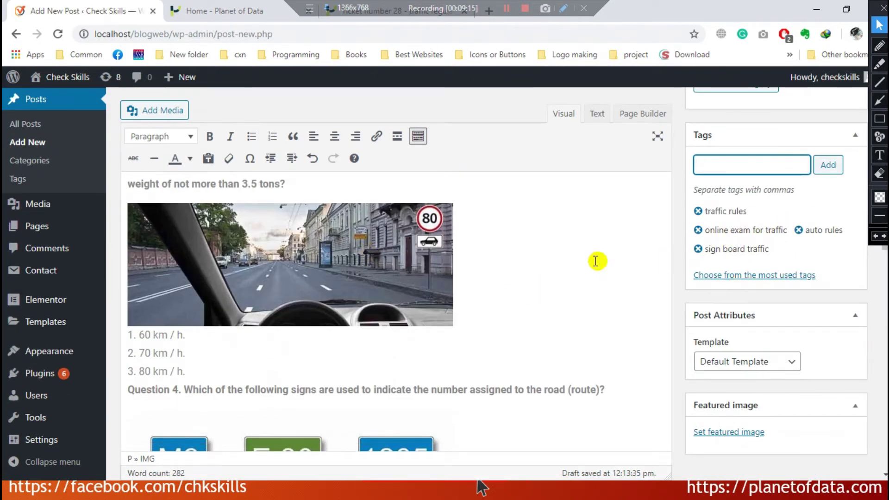
pyautogui.scroll(-1, 596, 261)
pyautogui.scroll(-1, 665, 280)
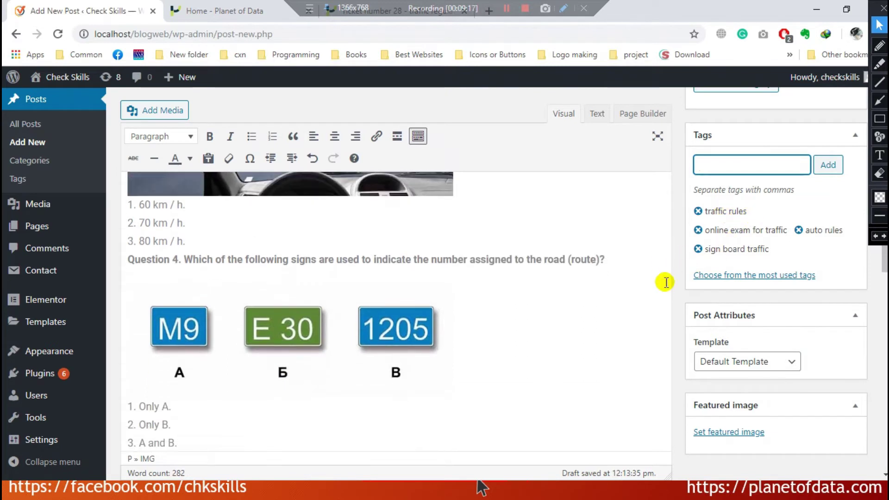
pyautogui.scroll(2, 669, 278)
pyautogui.scroll(7, 381, 312)
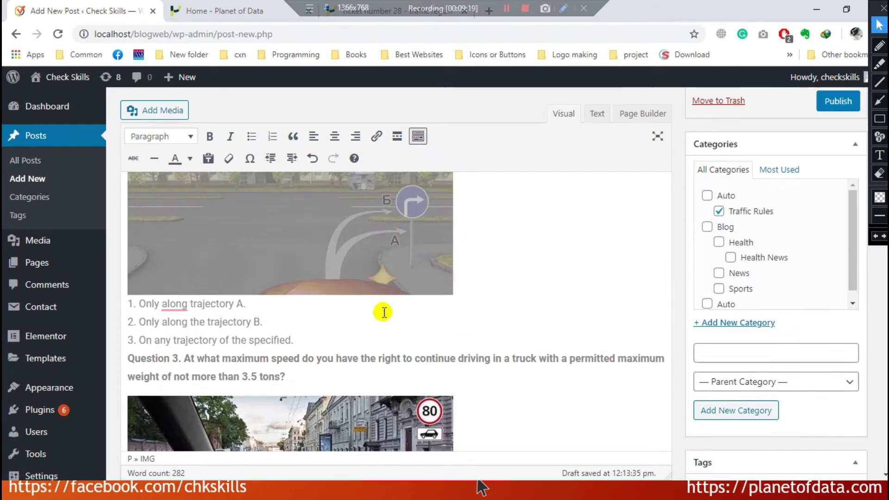
pyautogui.scroll(-4, 308, 238)
pyautogui.scroll(-10, 489, 254)
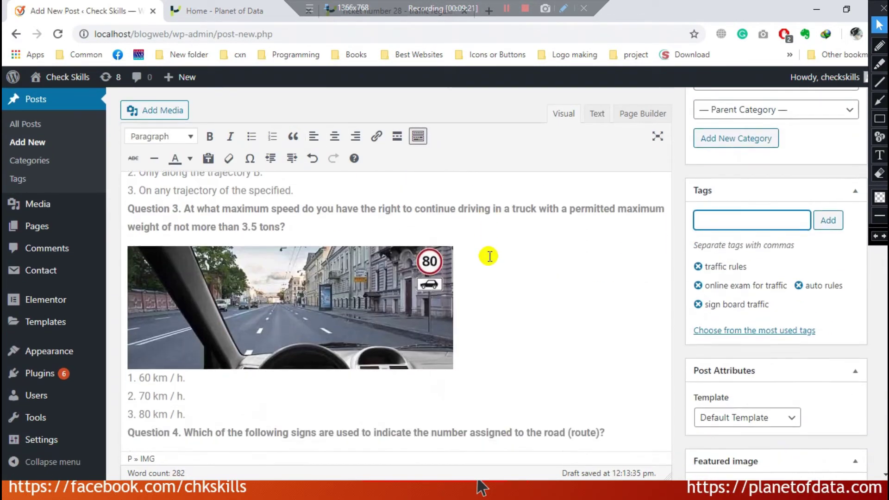
pyautogui.scroll(-2, 500, 265)
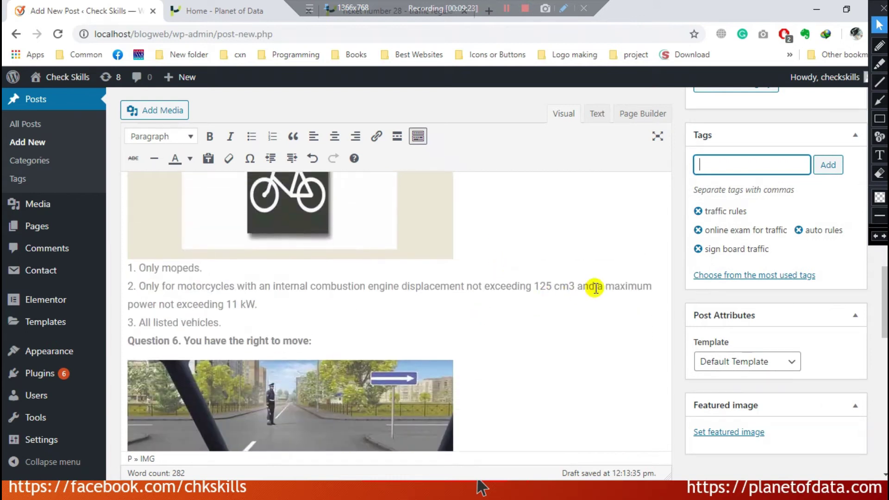
pyautogui.scroll(1, 718, 236)
pyautogui.scroll(-1, 728, 246)
pyautogui.scroll(6, 767, 182)
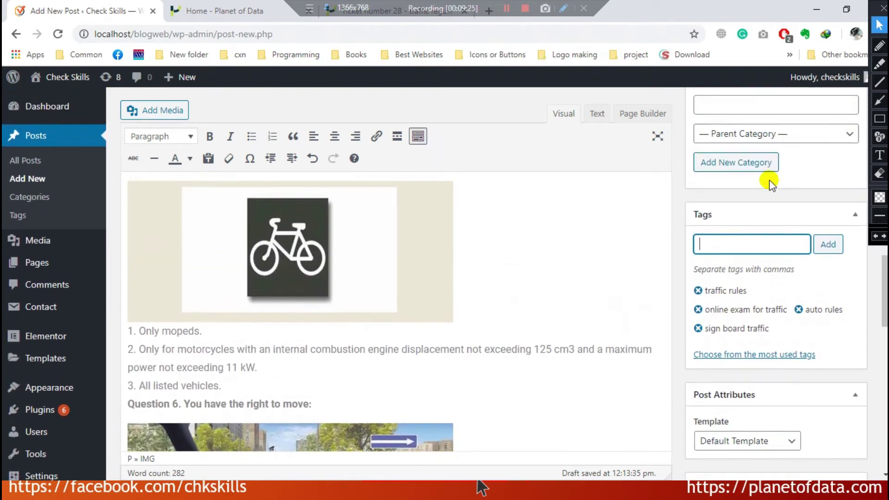
pyautogui.scroll(2, 766, 389)
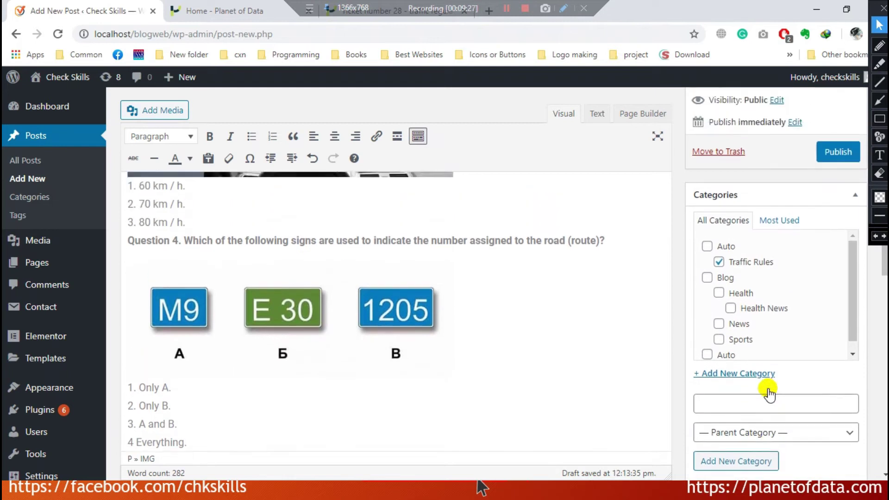
# Step: Open the featured image picker, then save the Planet of Data article's header image to the Desktop as 26103929.129483.4715.jpg
pyautogui.scroll(-10, 766, 383)
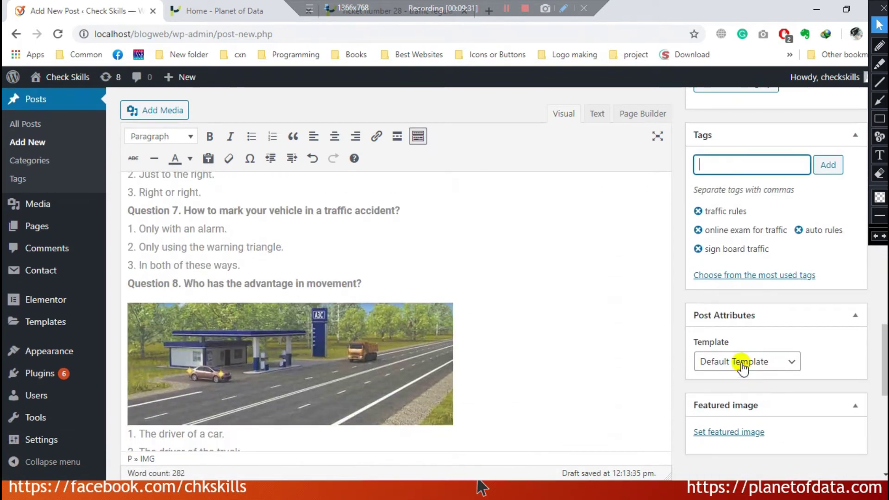
pyautogui.click(755, 432)
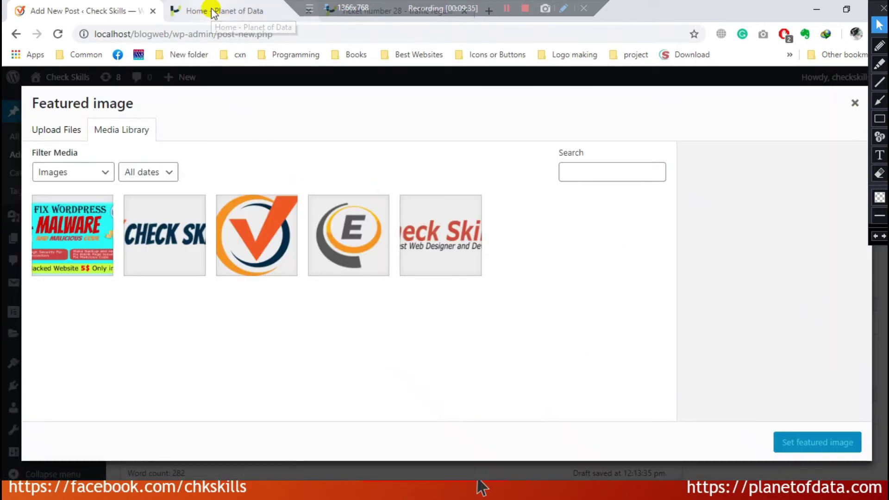
pyautogui.click(184, 14)
pyautogui.scroll(5, 353, 169)
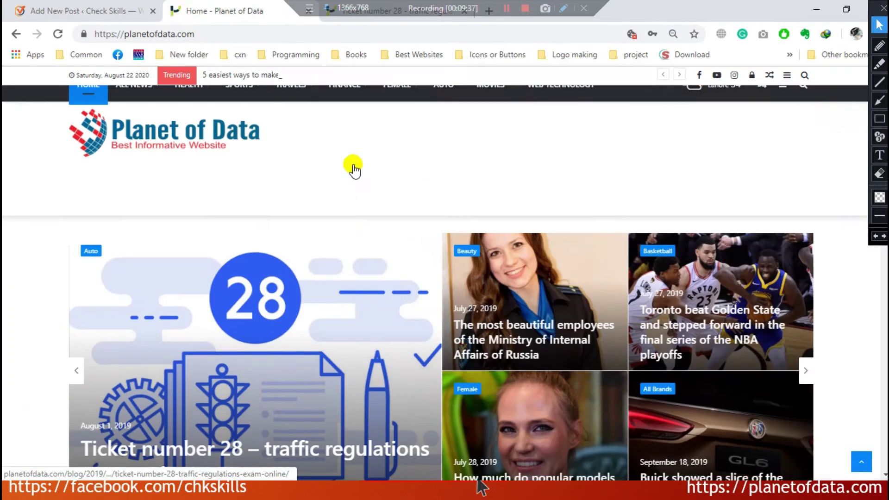
pyautogui.click(371, 16)
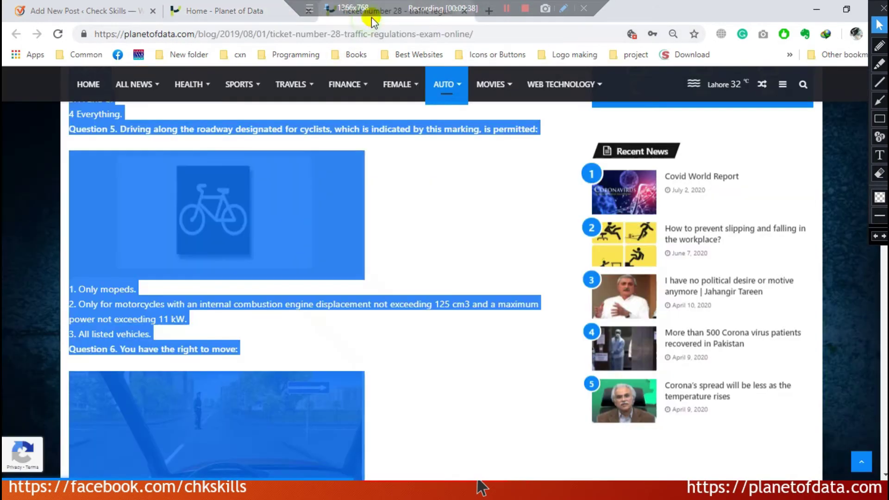
pyautogui.scroll(10, 356, 246)
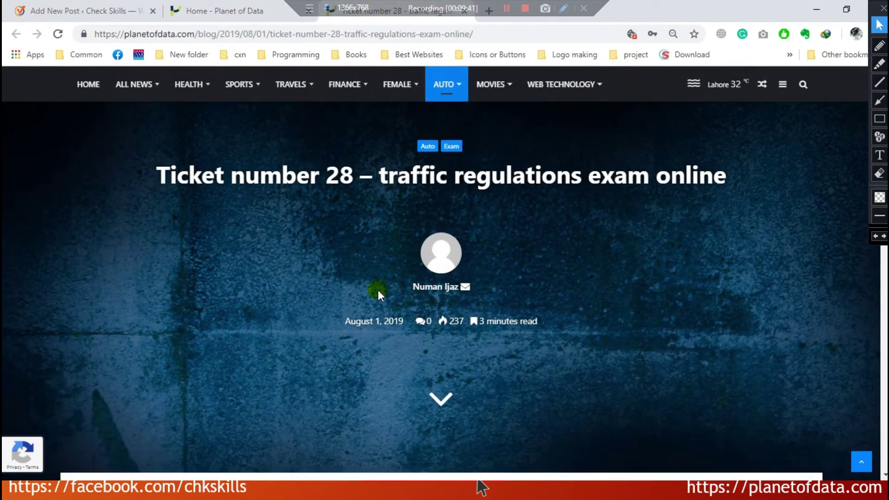
pyautogui.scroll(-5, 378, 290)
pyautogui.rightClick(299, 164)
pyautogui.click(348, 188)
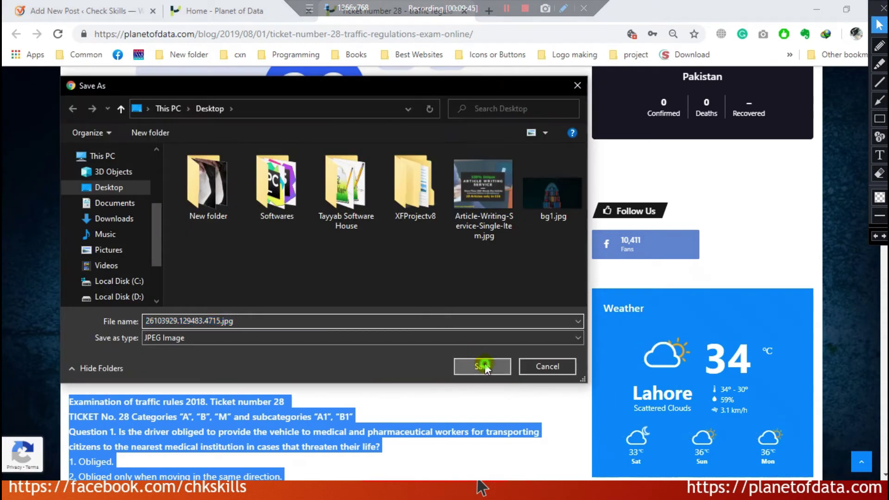
pyautogui.press('Return')
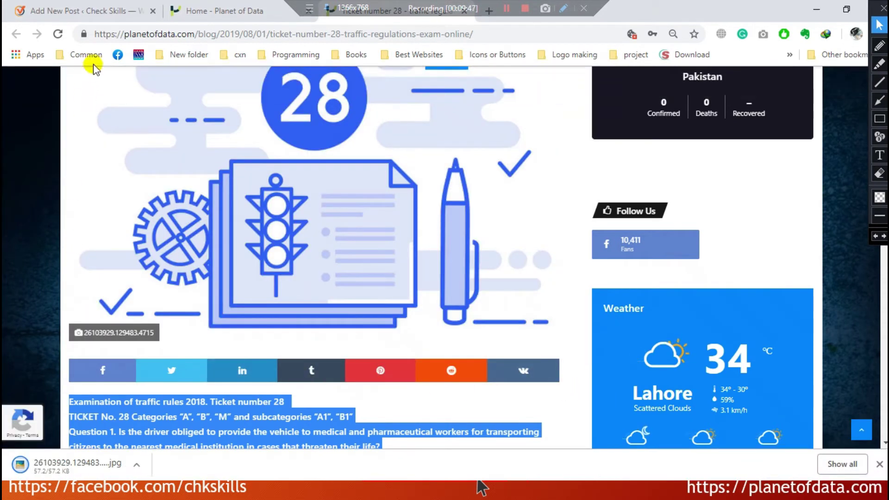
# Step: Upload the downloaded 26103929.129483.4715.jpg to the media library and set it as the post's featured image
pyautogui.click(85, 5)
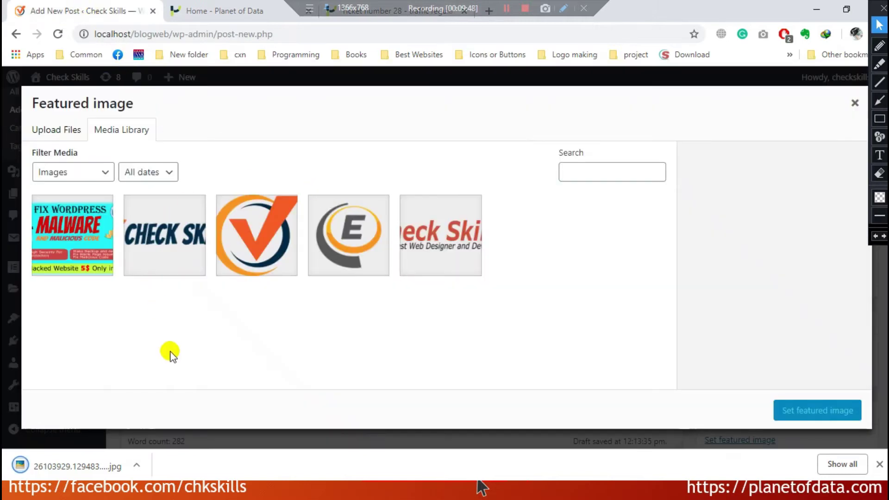
pyautogui.moveTo(79, 469); pyautogui.dragTo(315, 276)
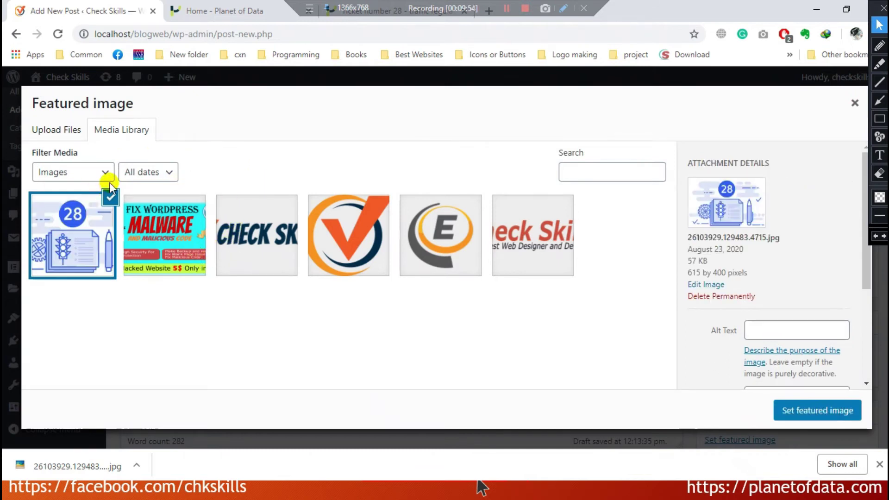
pyautogui.click(802, 411)
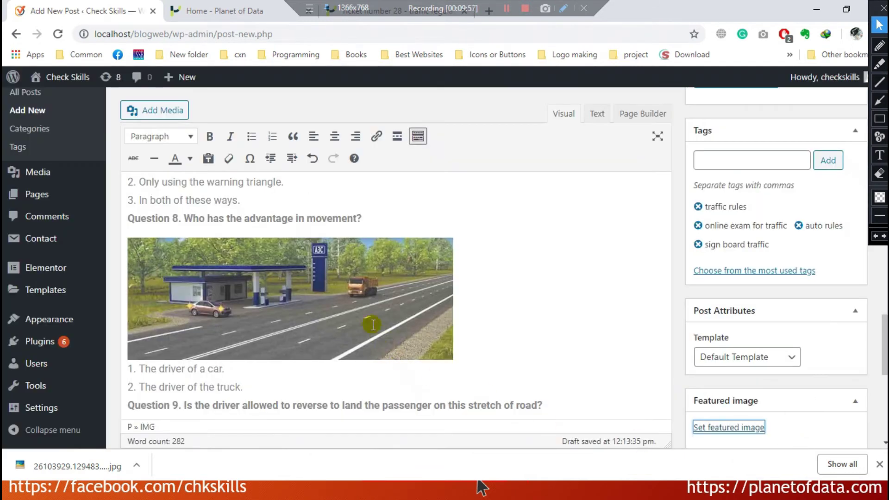
pyautogui.scroll(-5, 530, 324)
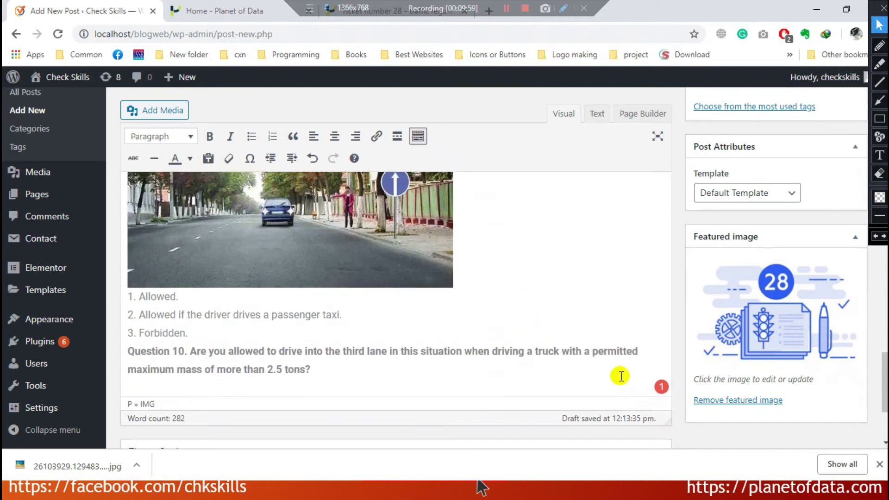
# Step: Reopen the featured image's attachment details and set its alt text to "traffice rules article 1"
pyautogui.click(748, 326)
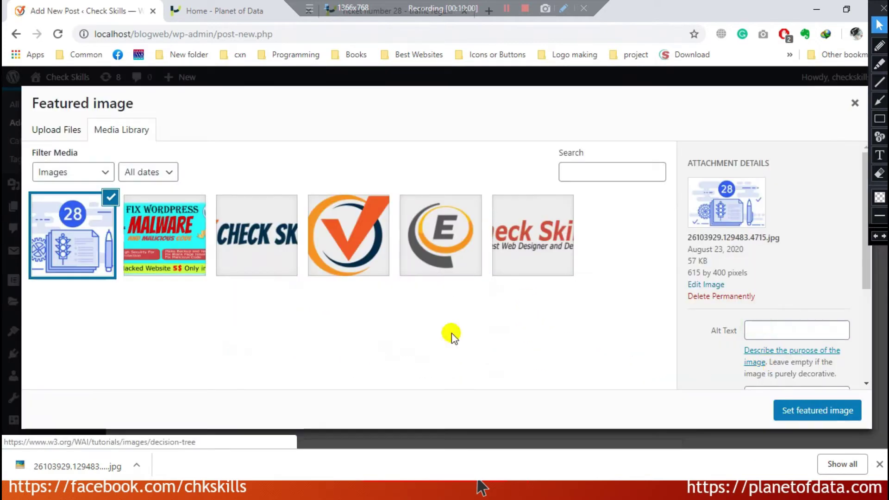
pyautogui.scroll(-3, 773, 240)
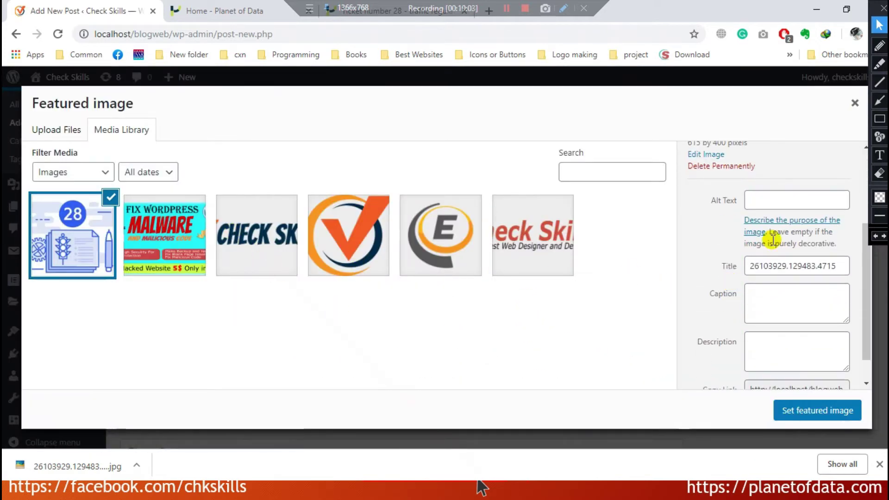
pyautogui.click(760, 194)
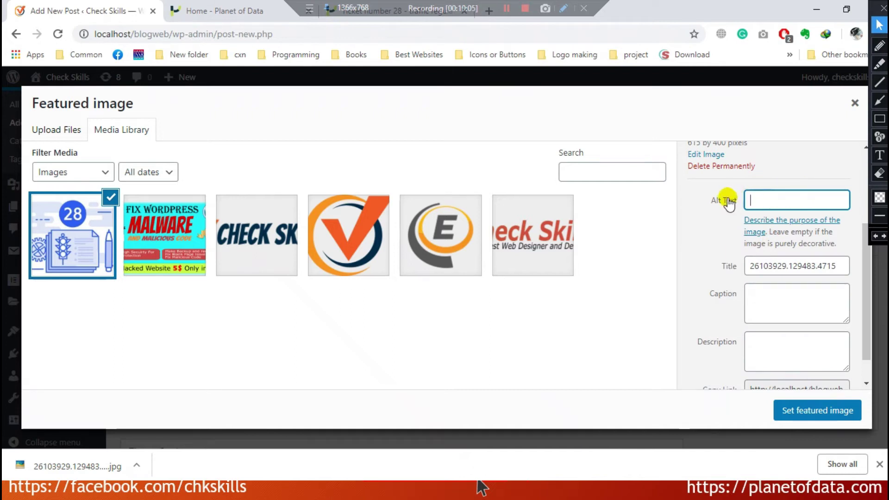
pyautogui.moveTo(709, 200); pyautogui.dragTo(751, 202)
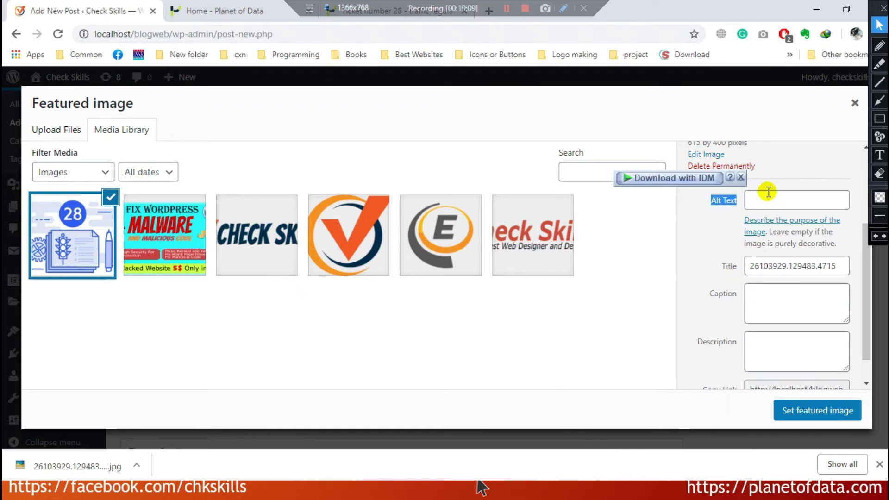
pyautogui.click(791, 200)
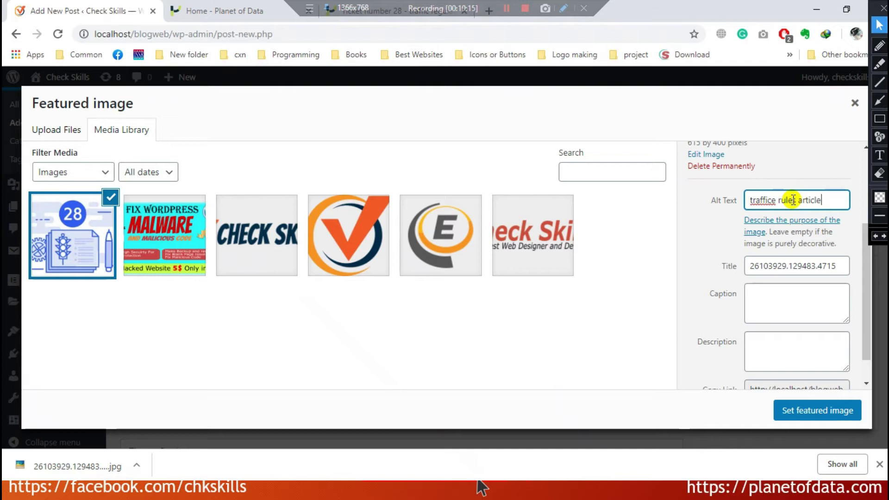
# Step: Replace the featured image's title with a copy of its alt text, "traffice rules article 1"
pyautogui.doubleClick(804, 265)
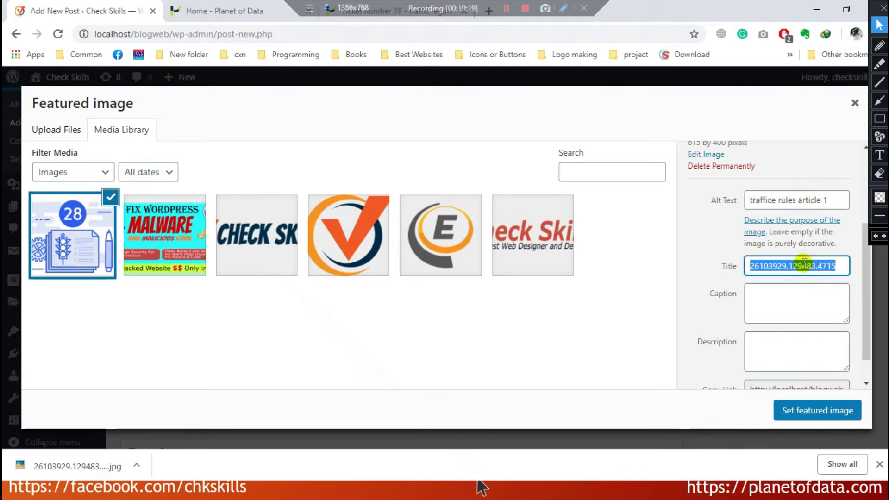
pyautogui.tripleClick(814, 201)
pyautogui.hotkey('ctrl', 'c')
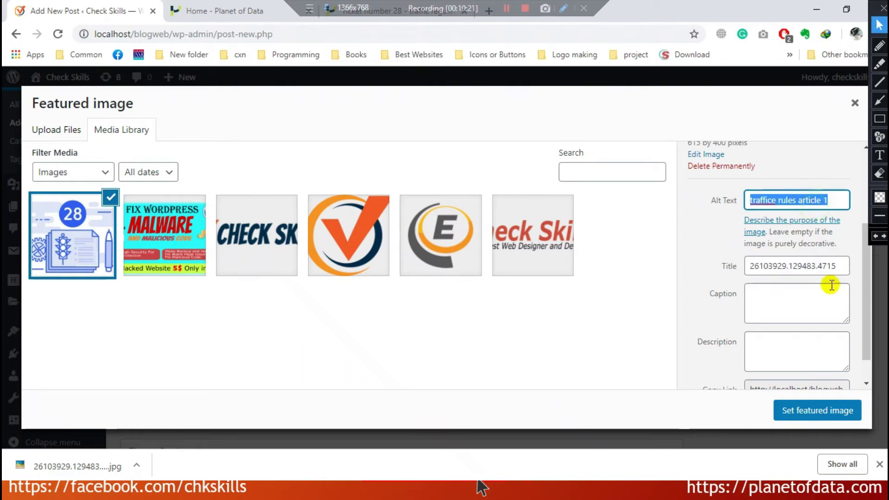
pyautogui.click(824, 269)
pyautogui.hotkey('ctrl', 'a')
pyautogui.hotkey('ctrl', 'v')
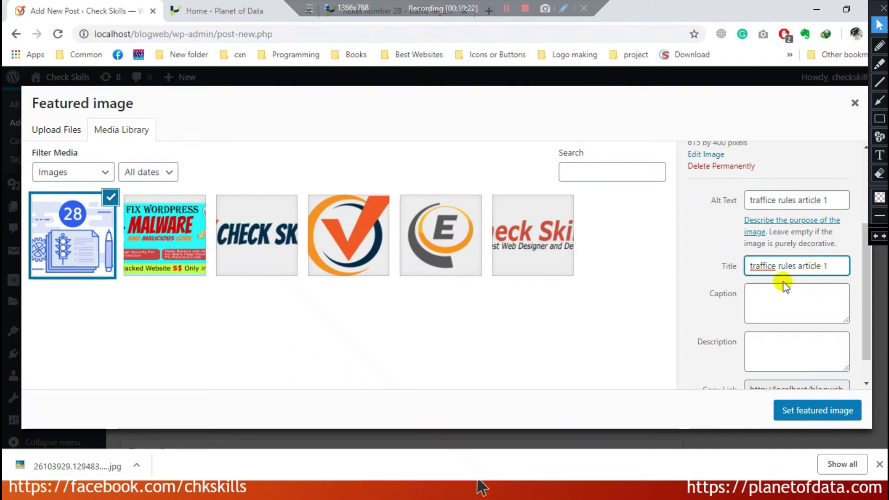
# Step: Check the image's remaining attachment details and confirm it as the post's featured image
pyautogui.scroll(-1, 810, 292)
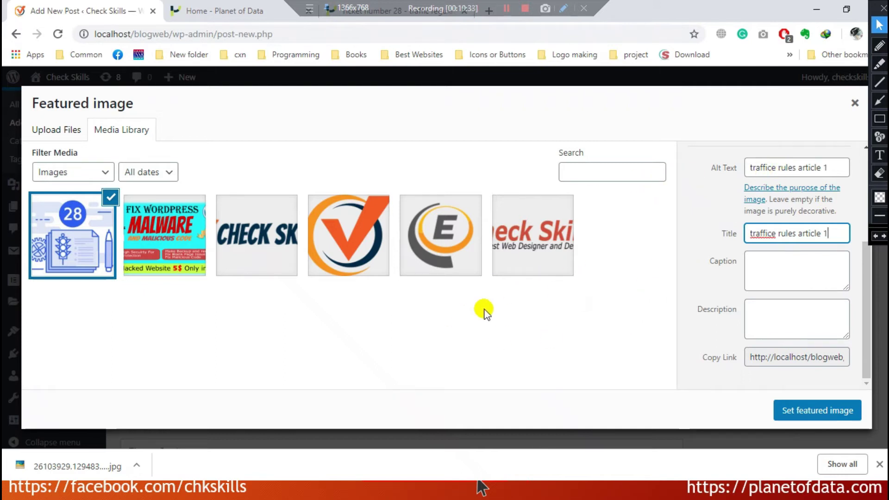
pyautogui.scroll(4, 765, 185)
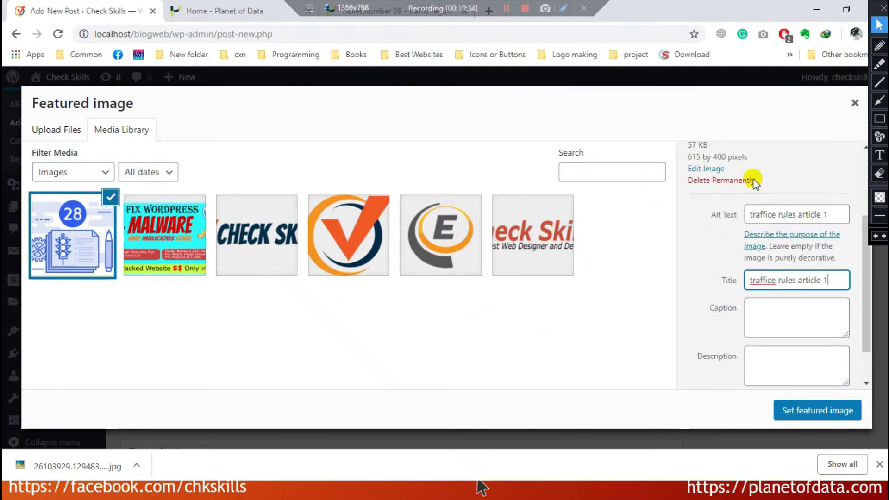
pyautogui.scroll(-1, 728, 296)
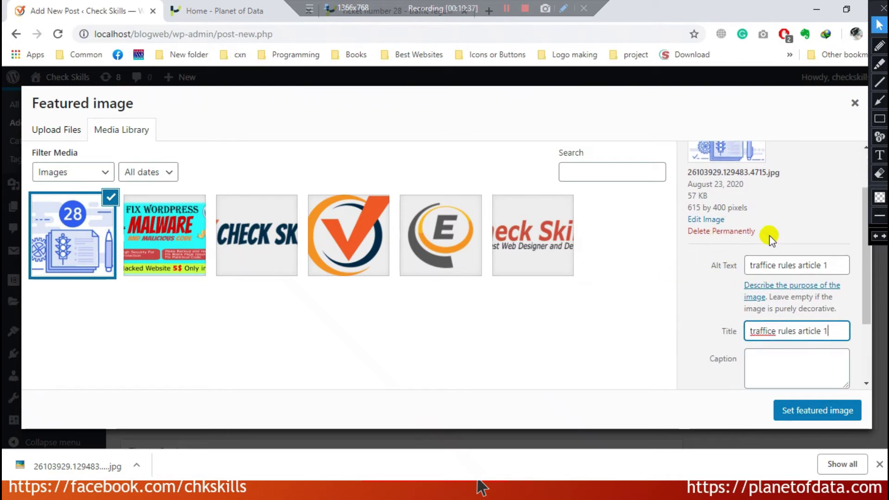
pyautogui.scroll(1, 764, 259)
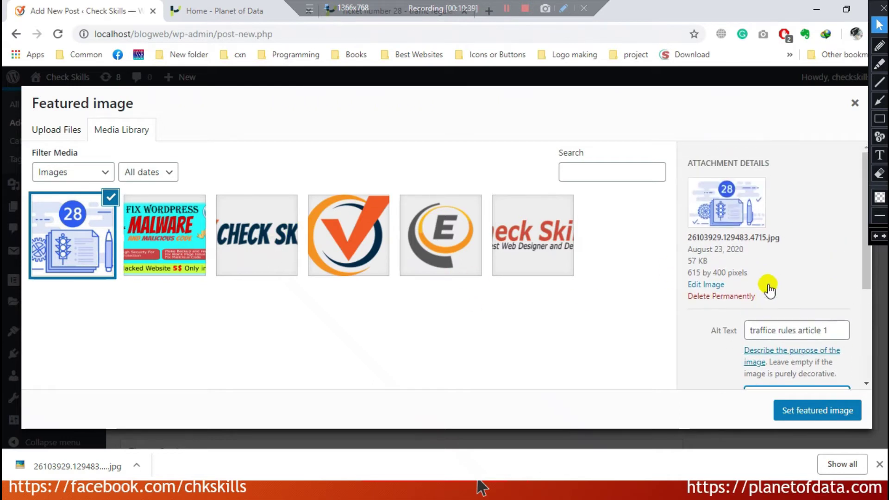
pyautogui.scroll(-2, 762, 303)
pyautogui.click(821, 411)
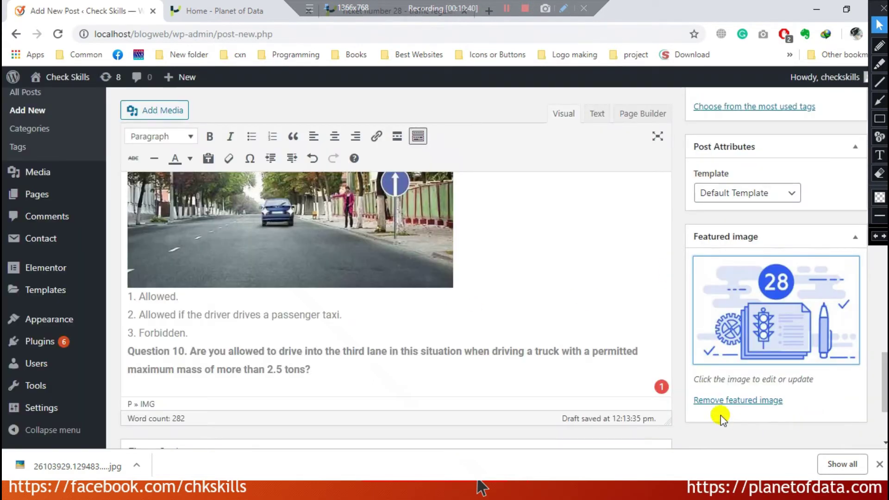
pyautogui.scroll(1, 759, 371)
pyautogui.scroll(-2, 427, 327)
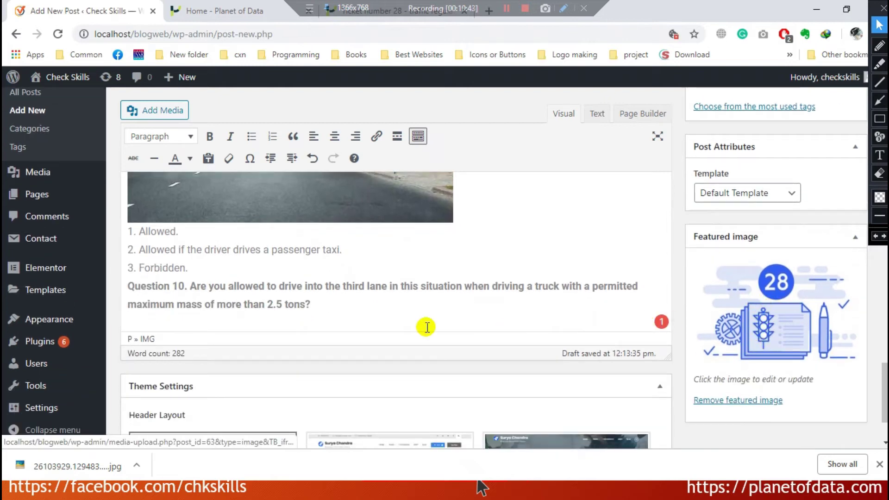
# Step: Examine the featured image's file name and alt text in its attachment details, then close the image picker
pyautogui.click(765, 293)
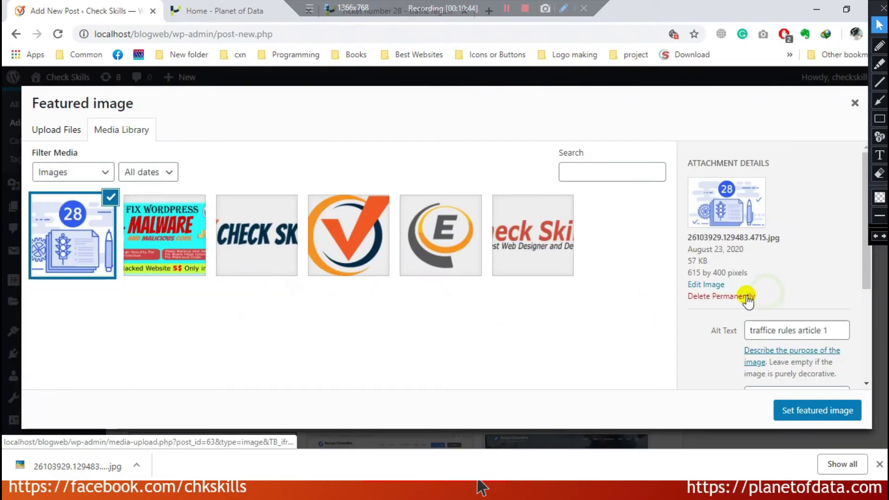
pyautogui.doubleClick(705, 235)
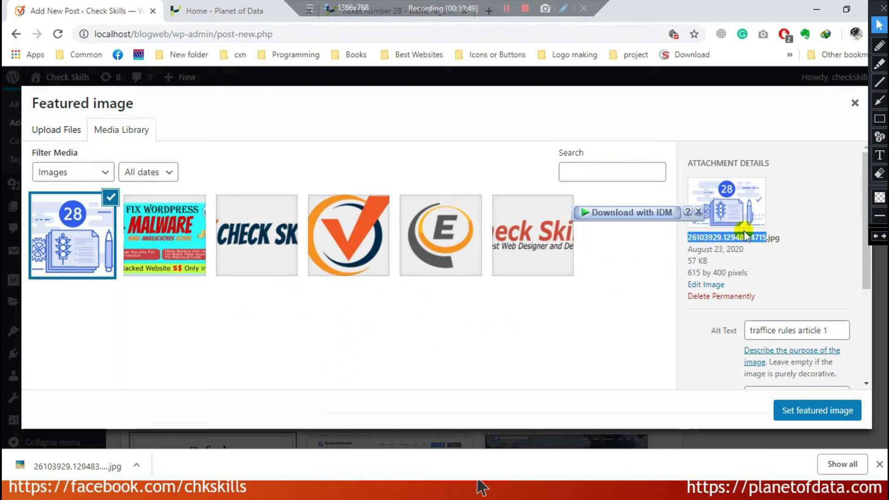
pyautogui.click(779, 331)
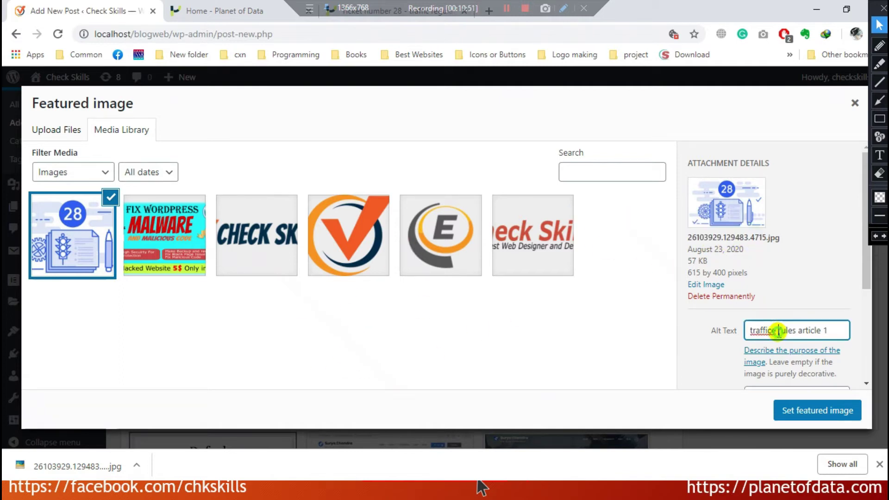
pyautogui.doubleClick(783, 330)
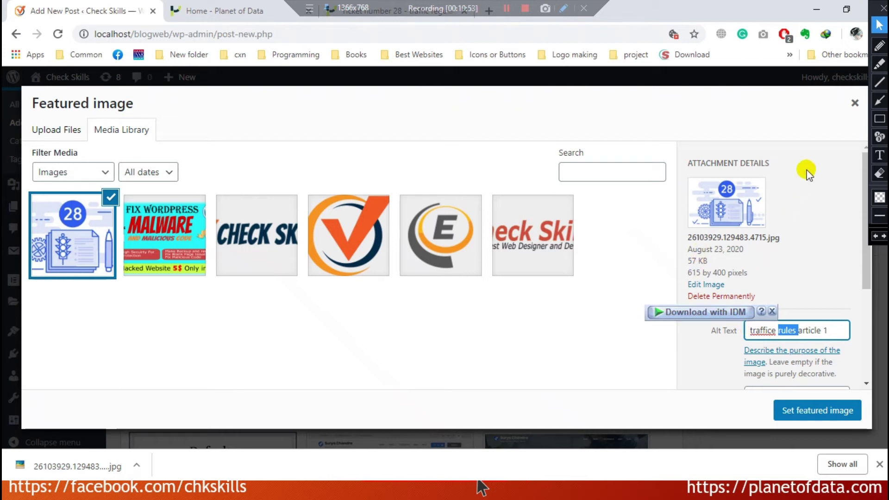
pyautogui.click(854, 105)
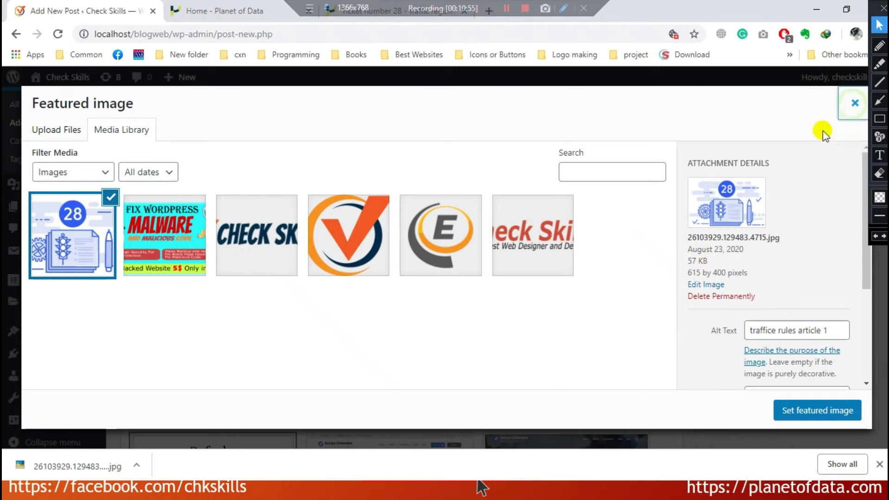
# Step: Publish the "Ticket number 28 – traffic regulations exam online" post after checking its theme settings, tags and categories
pyautogui.scroll(-2, 647, 394)
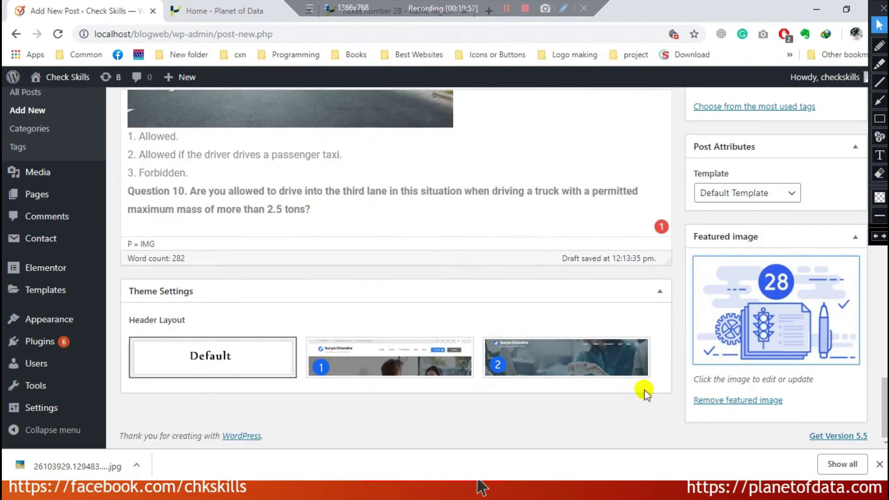
pyautogui.scroll(12, 565, 389)
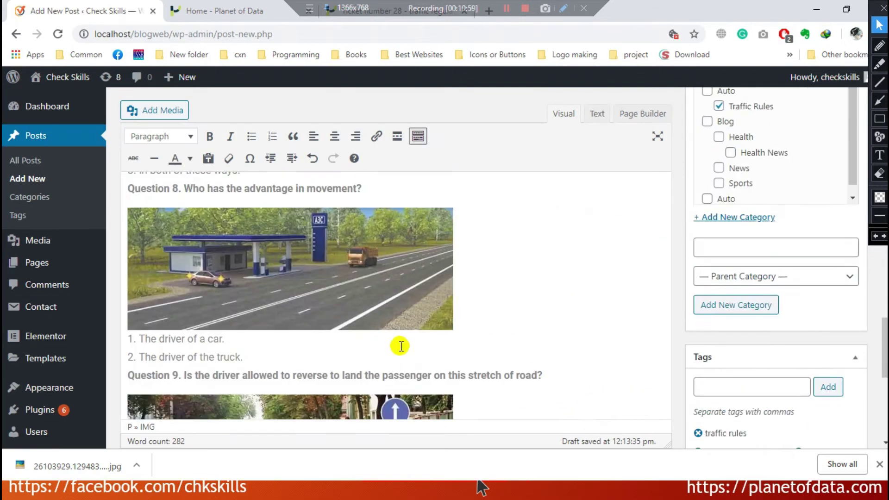
pyautogui.scroll(8, 663, 269)
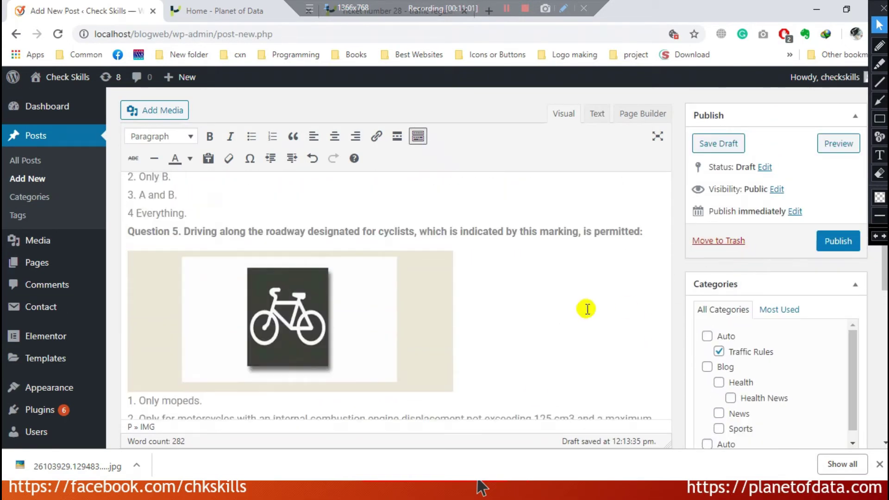
pyautogui.scroll(4, 587, 309)
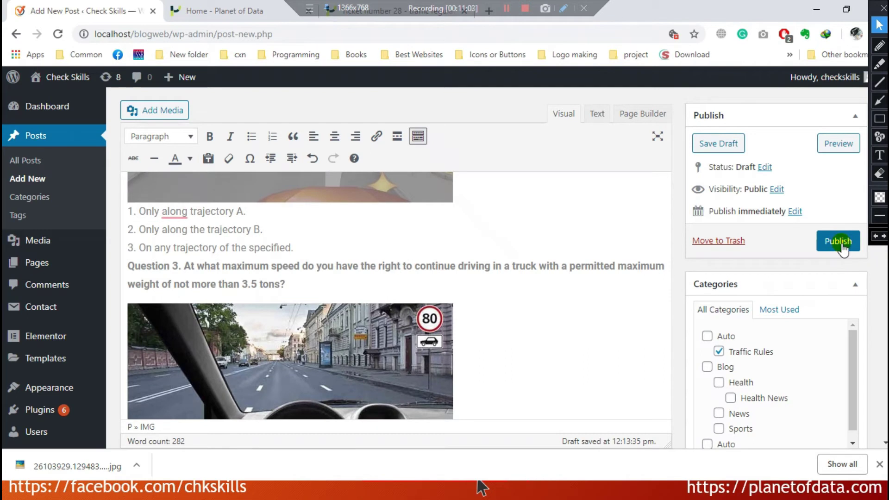
pyautogui.click(842, 242)
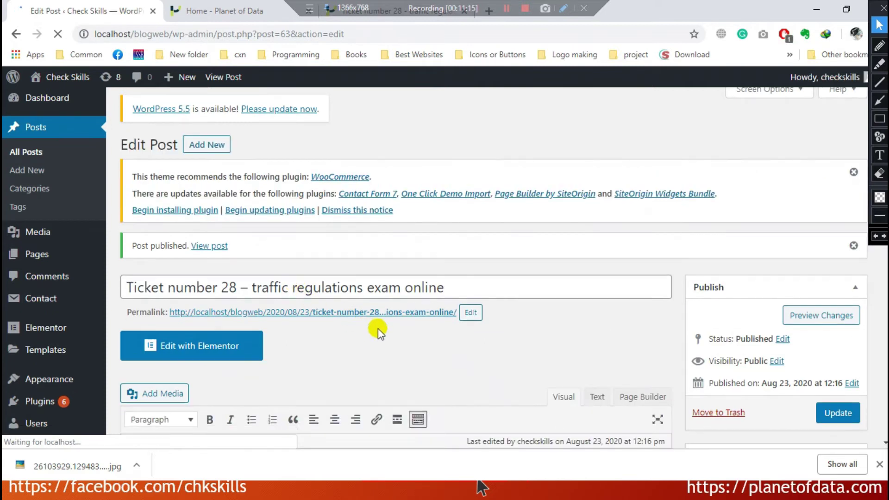
# Step: Open the Check Skills site alongside the post editor and examine the new post's entry on the blog page
pyautogui.moveTo(66, 80)
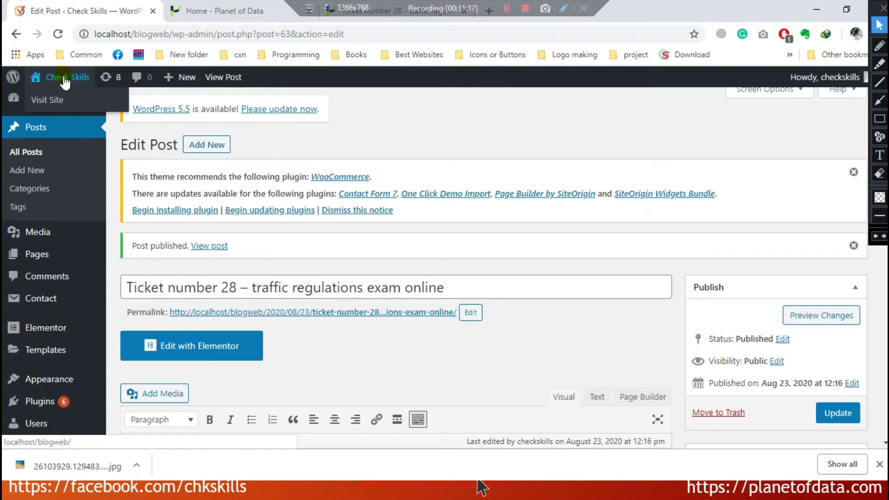
pyautogui.click(44, 105)
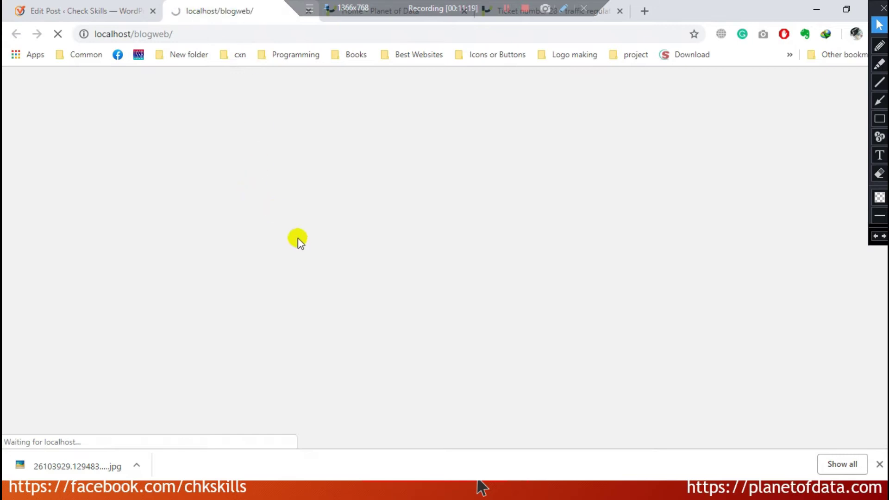
pyautogui.scroll(-4, 398, 262)
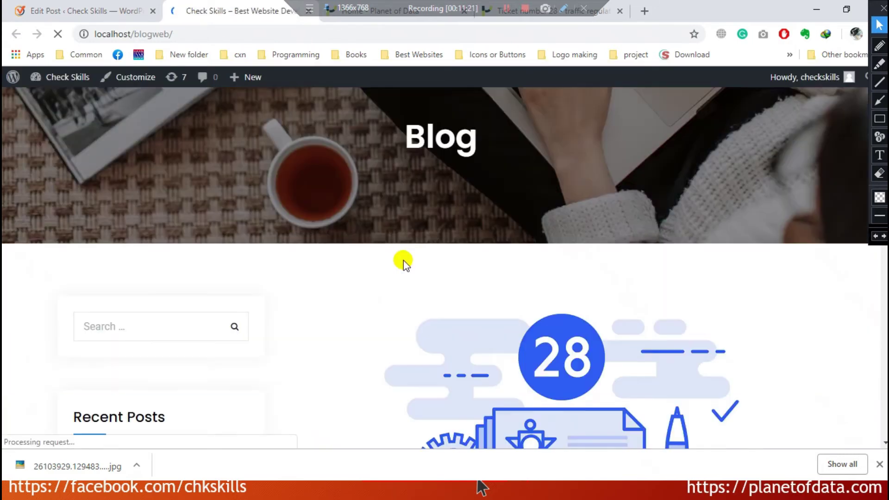
pyautogui.scroll(-8, 376, 232)
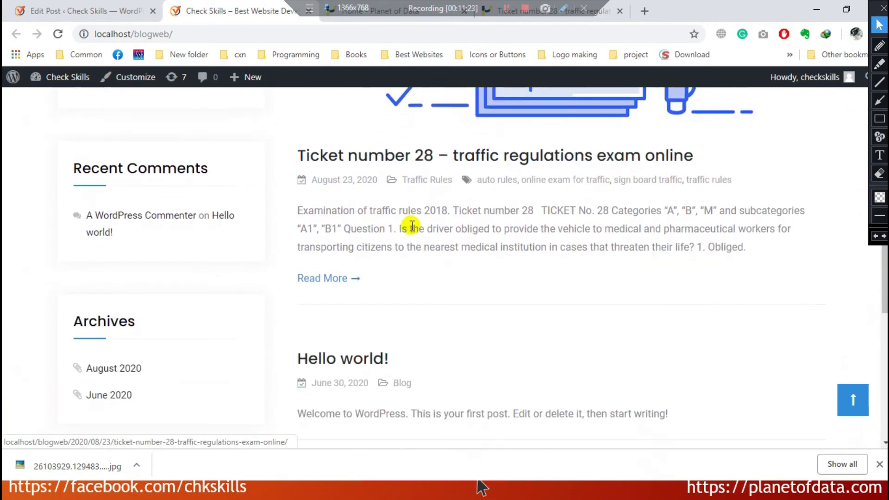
pyautogui.scroll(3, 406, 224)
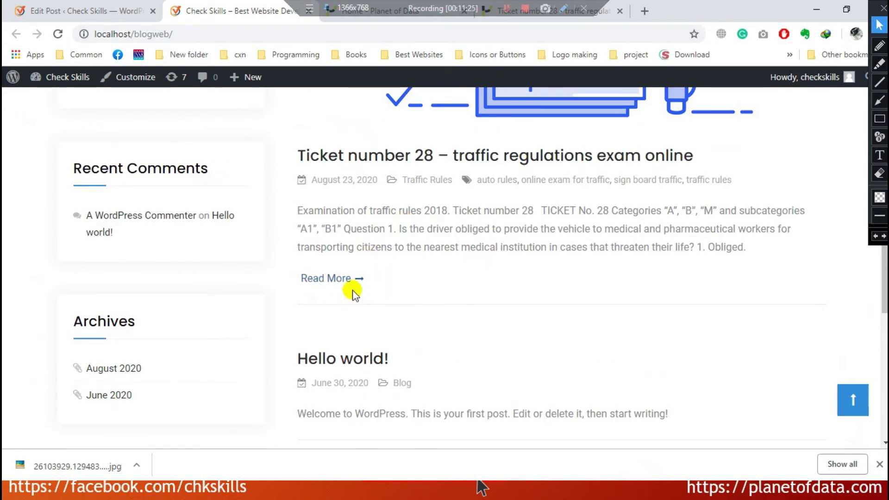
# Step: Open the full "Ticket number 28 – traffic regulations exam online" post and check its title, featured image, tags and exam questions
pyautogui.click(342, 279)
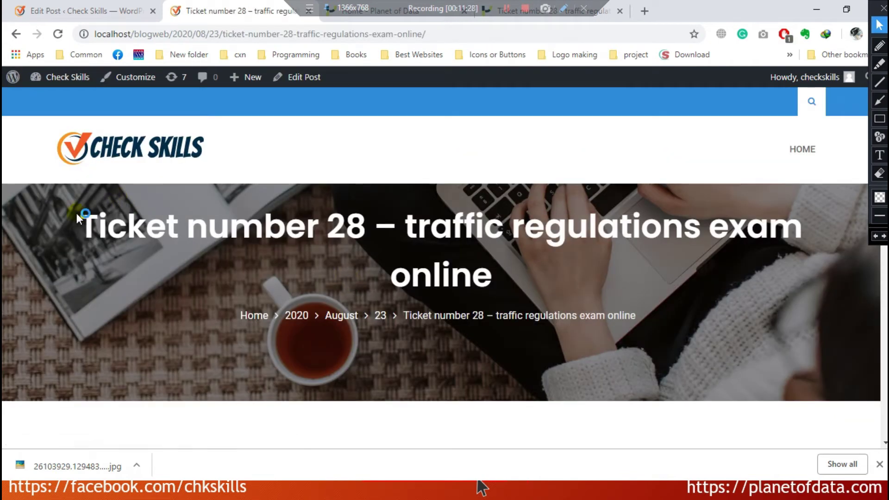
pyautogui.moveTo(76, 213); pyautogui.dragTo(804, 214)
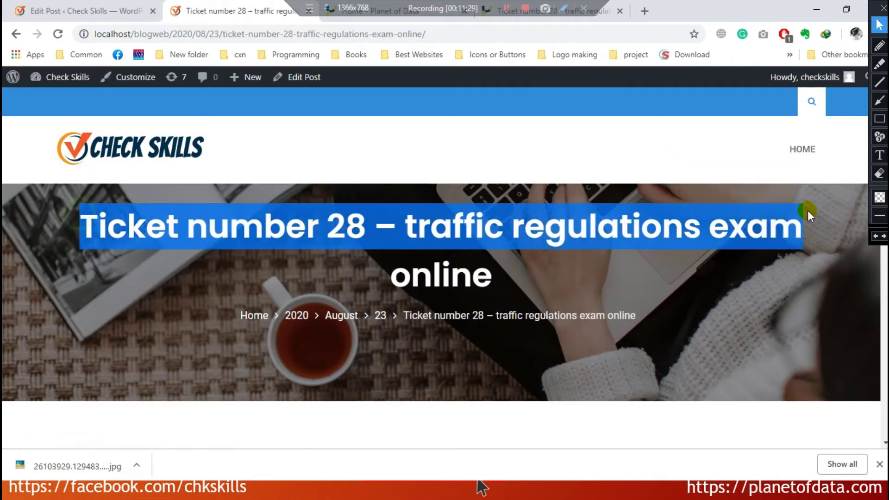
pyautogui.scroll(-4, 785, 242)
pyautogui.scroll(-20, 743, 241)
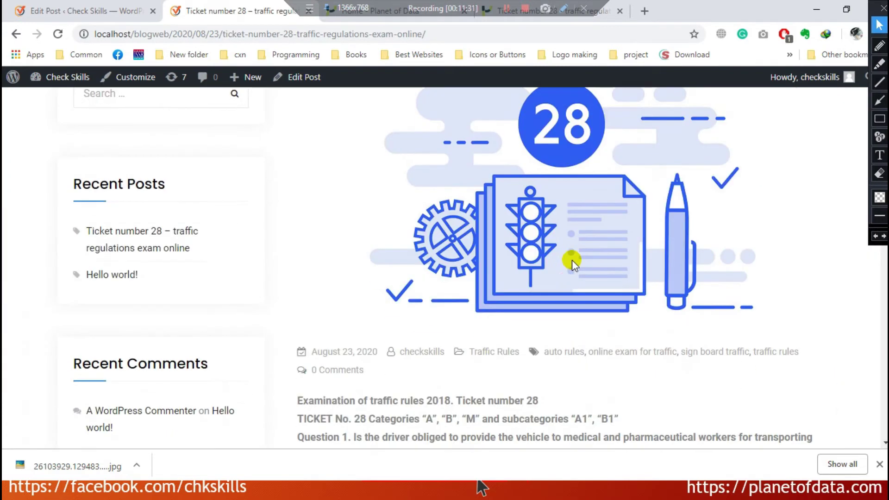
pyautogui.scroll(-20, 540, 224)
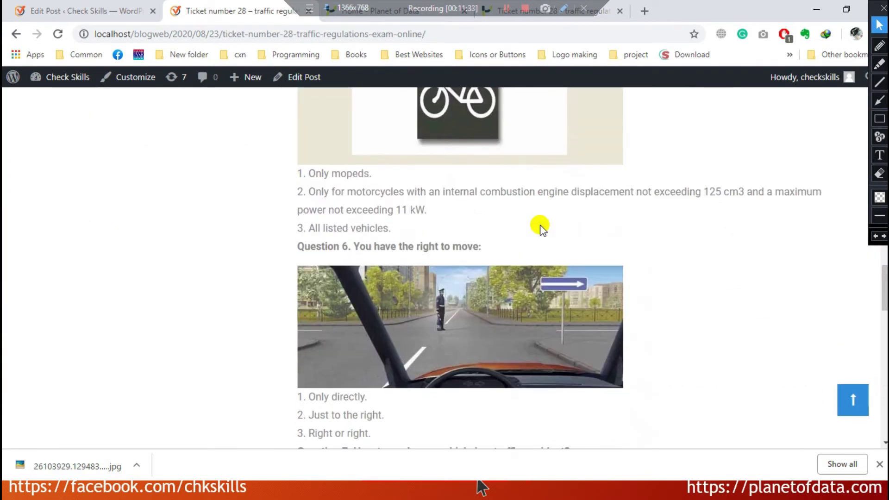
pyautogui.scroll(15, 533, 274)
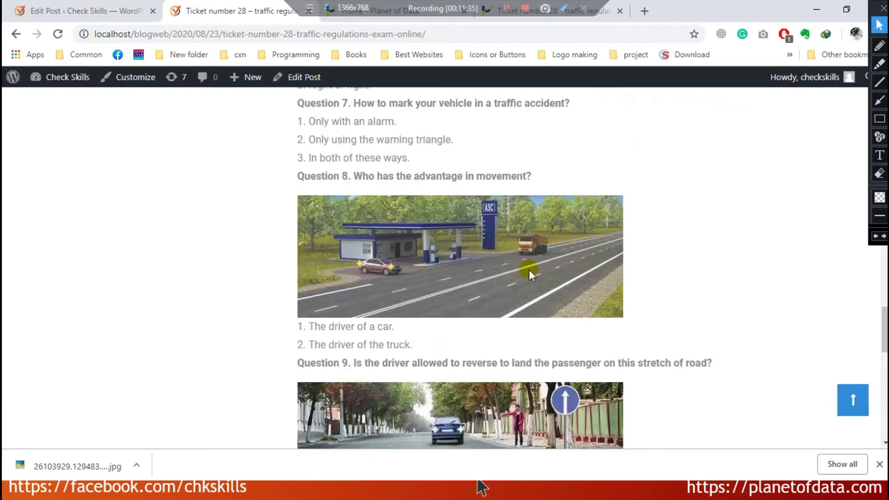
pyautogui.scroll(-12, 530, 274)
pyautogui.scroll(3, 452, 297)
pyautogui.scroll(20, 452, 296)
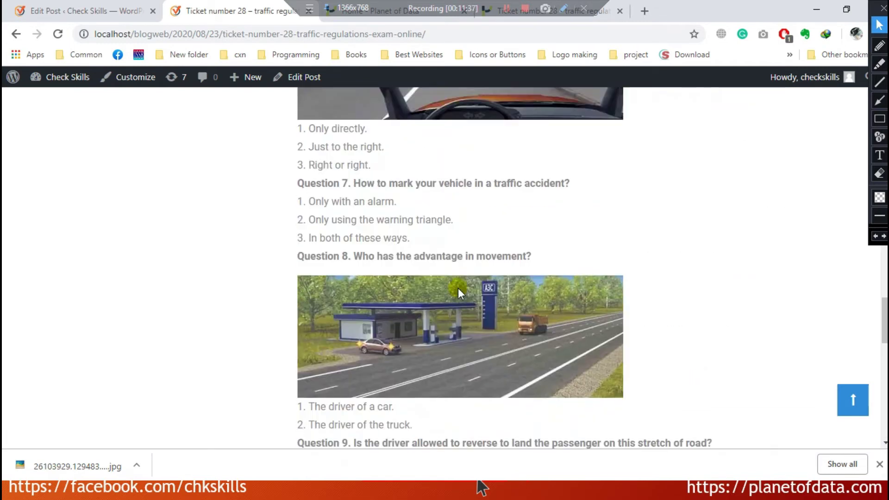
pyautogui.scroll(4, 129, 262)
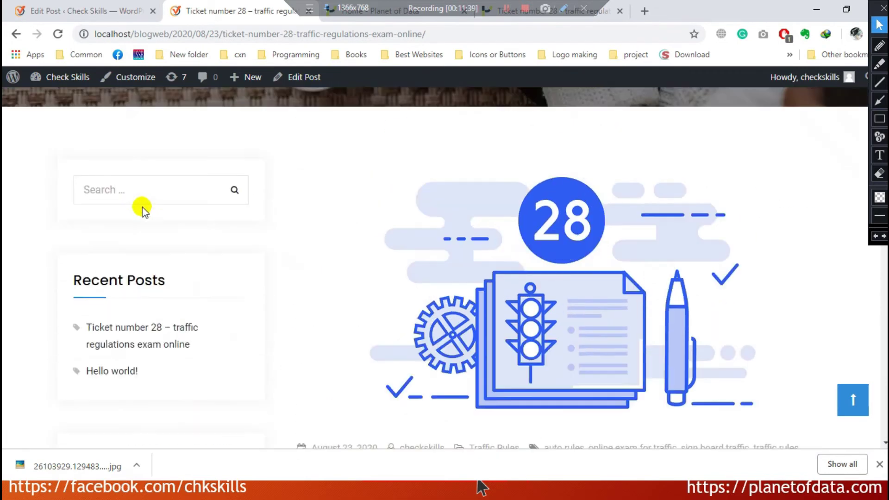
pyautogui.scroll(-1, 119, 264)
pyautogui.scroll(1, 157, 262)
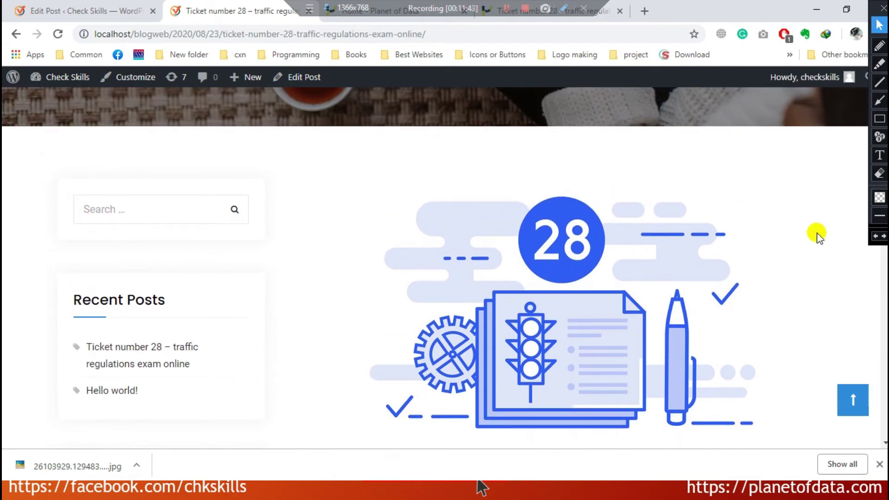
# Step: Compare the post's content and categories in the editor with the published post page
pyautogui.click(80, 9)
pyautogui.scroll(-3, 407, 227)
pyautogui.scroll(-2, 411, 226)
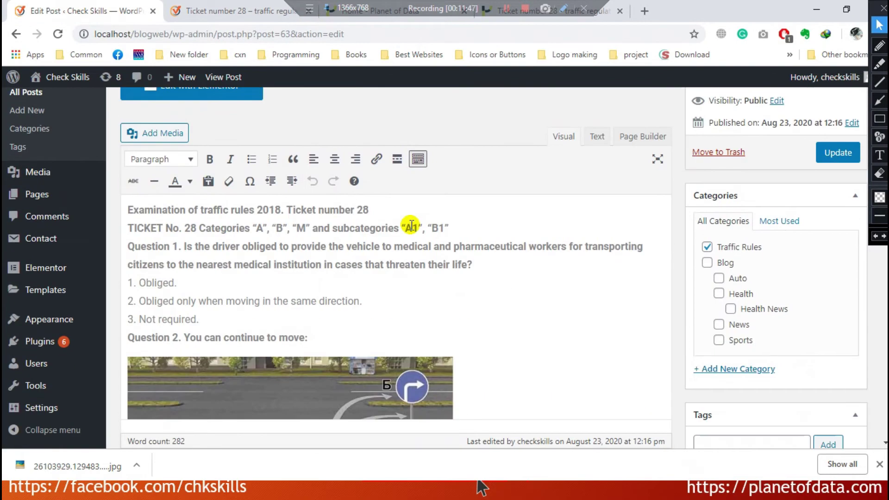
pyautogui.scroll(5, 290, 195)
pyautogui.click(230, 11)
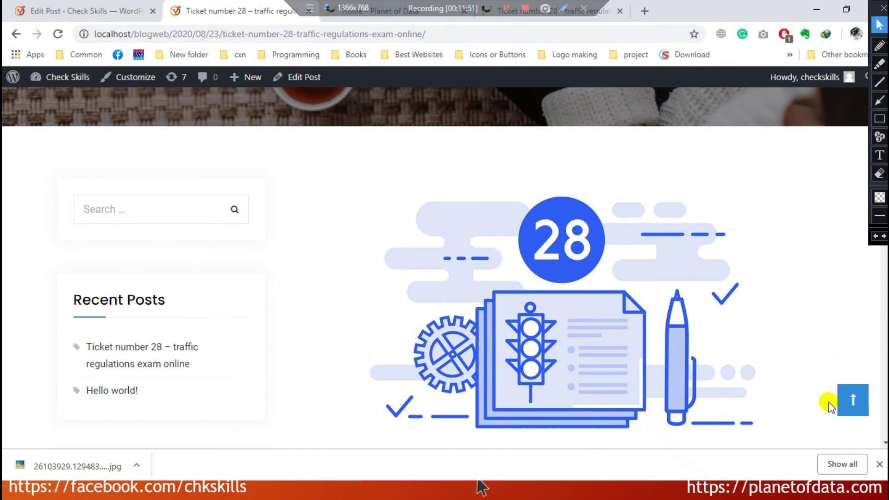
pyautogui.scroll(-2, 741, 329)
pyautogui.scroll(3, 707, 327)
pyautogui.scroll(1, 708, 328)
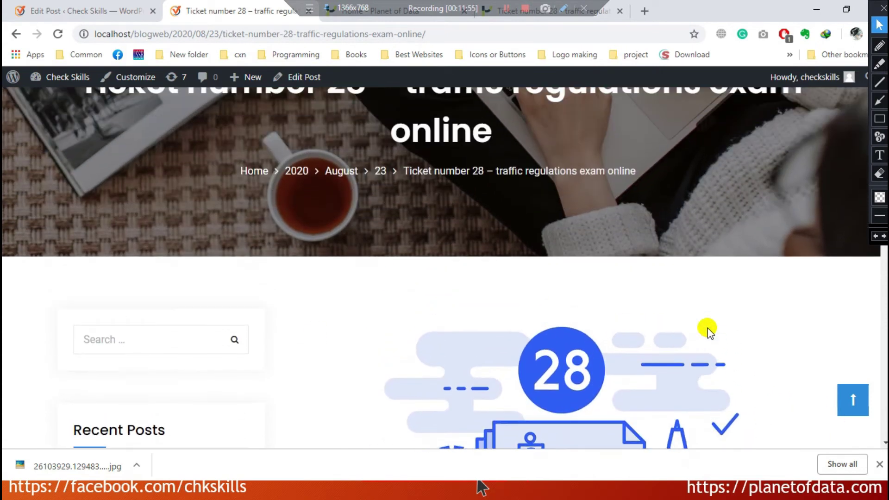
pyautogui.scroll(1, 708, 328)
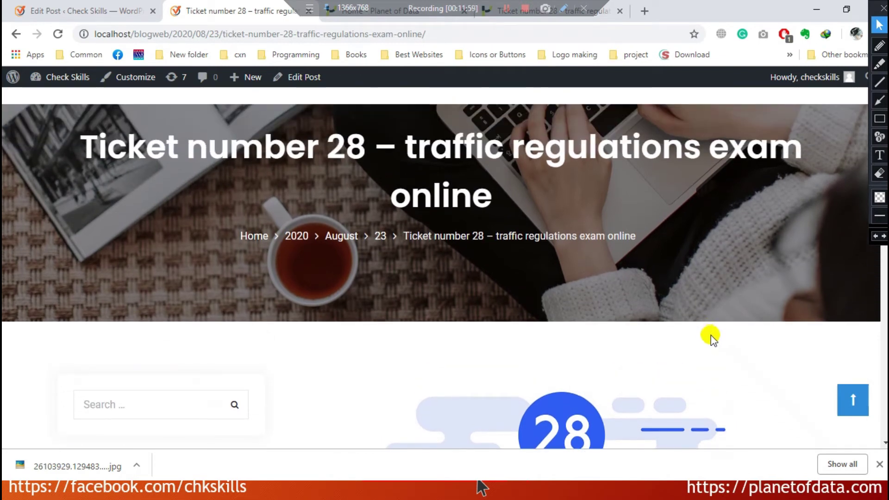
pyautogui.scroll(1, 347, 352)
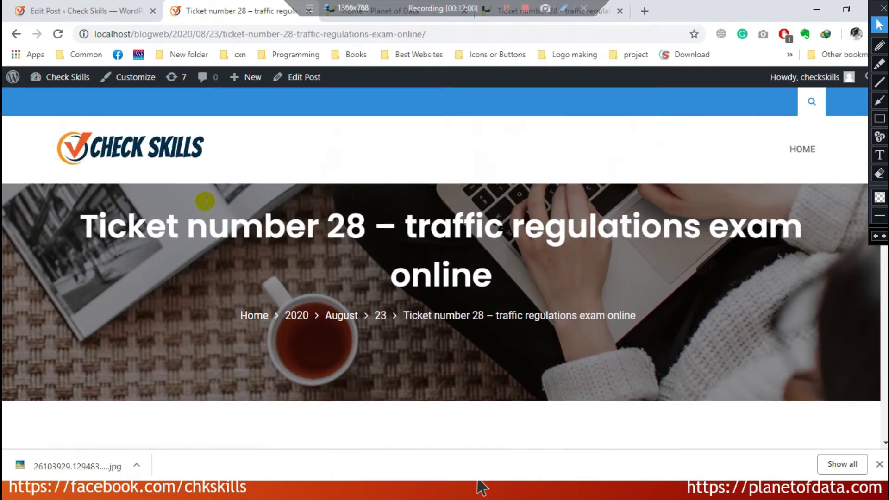
# Step: Go to the site's home page through its logo and check the new post's listing against the editor
pyautogui.click(139, 152)
pyautogui.click(88, 6)
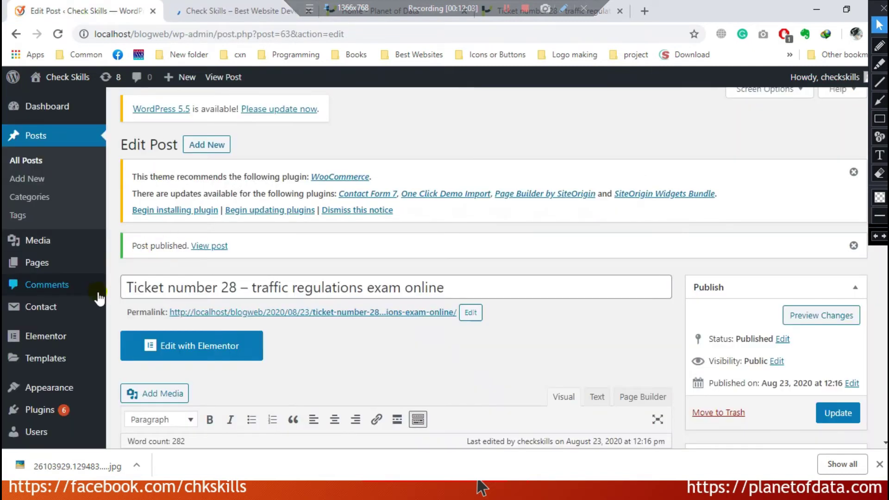
pyautogui.scroll(-3, 96, 298)
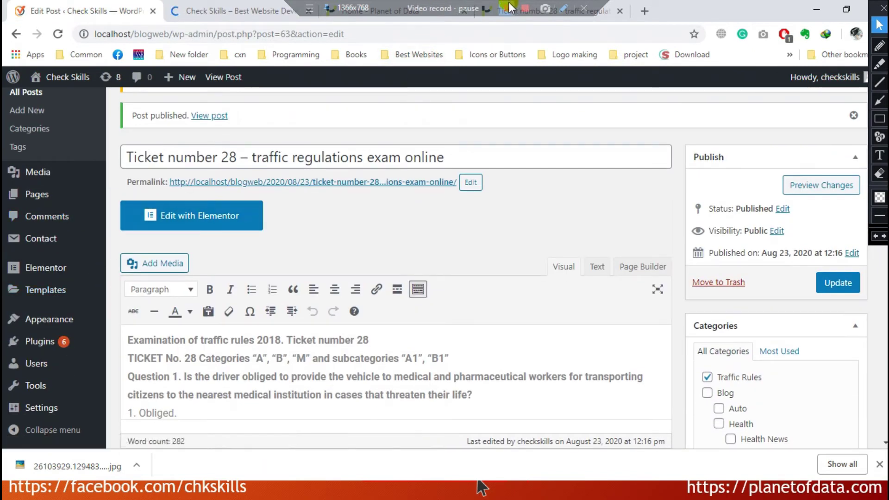
pyautogui.scroll(-3, 147, 295)
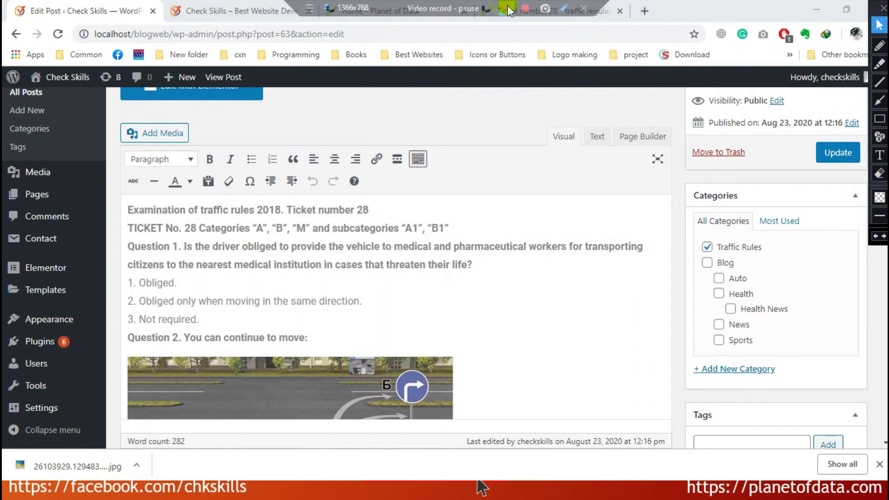
pyautogui.scroll(-1, 716, 305)
pyautogui.scroll(5, 695, 340)
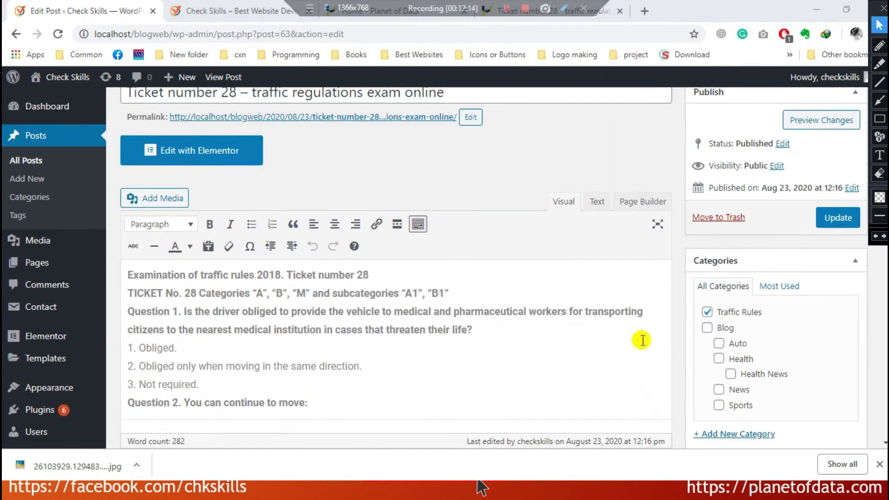
pyautogui.click(201, 7)
pyautogui.scroll(-8, 244, 274)
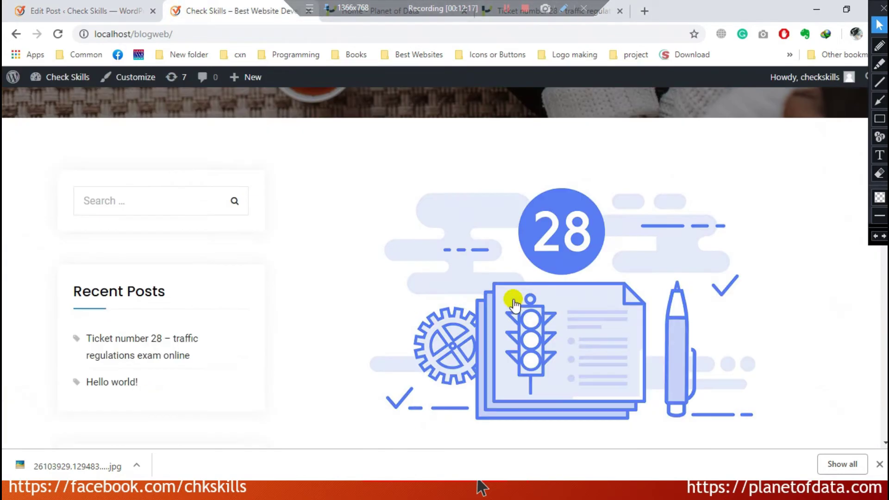
pyautogui.scroll(1, 364, 369)
# Step: Return to the post editor and examine the assigned Traffic Rules category and the other available categories
pyautogui.click(67, 9)
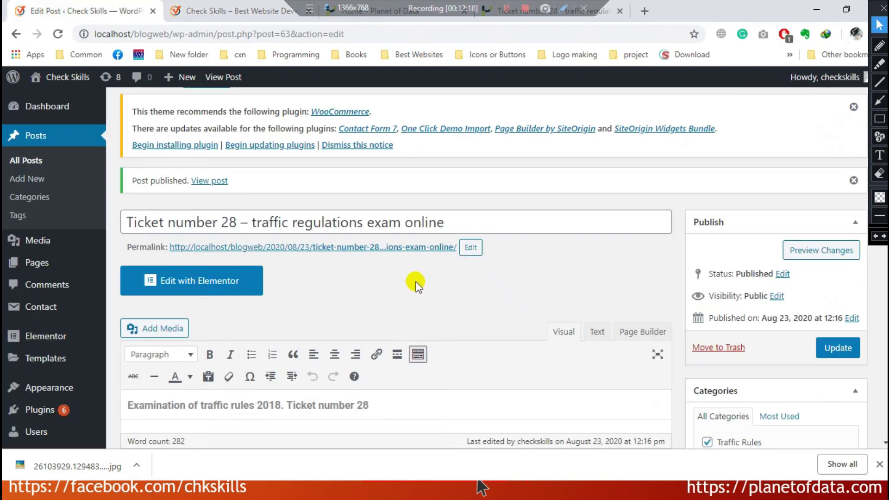
pyautogui.scroll(-1, 528, 291)
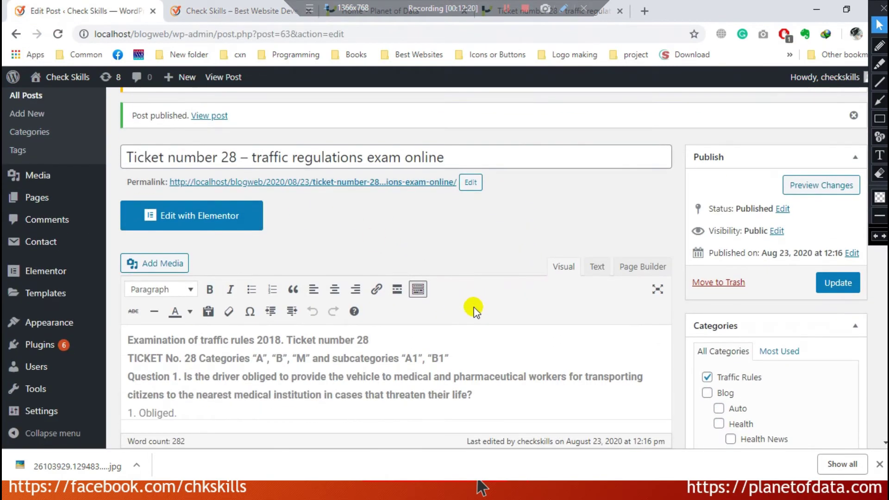
pyautogui.scroll(1, 474, 307)
pyautogui.scroll(-2, 694, 324)
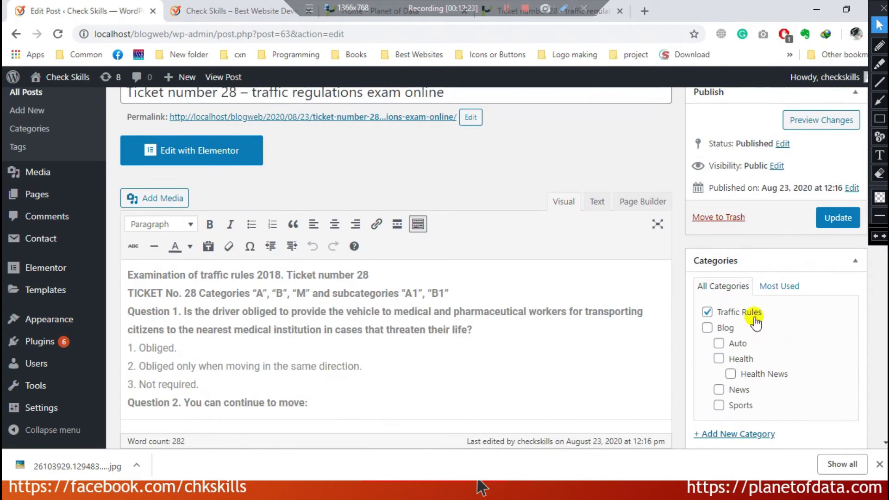
pyautogui.scroll(-1, 735, 359)
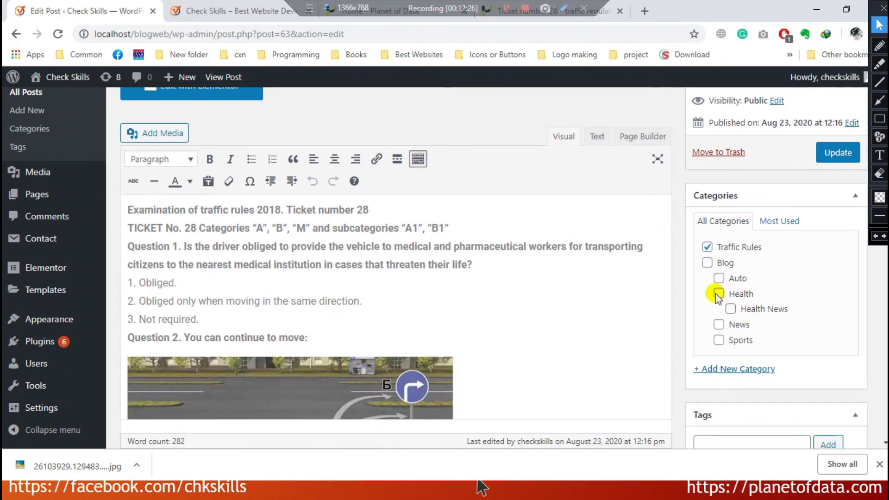
pyautogui.scroll(2, 28, 139)
# Step: Open the Categories page and review where Traffic Rules sits in the category hierarchy
pyautogui.click(55, 200)
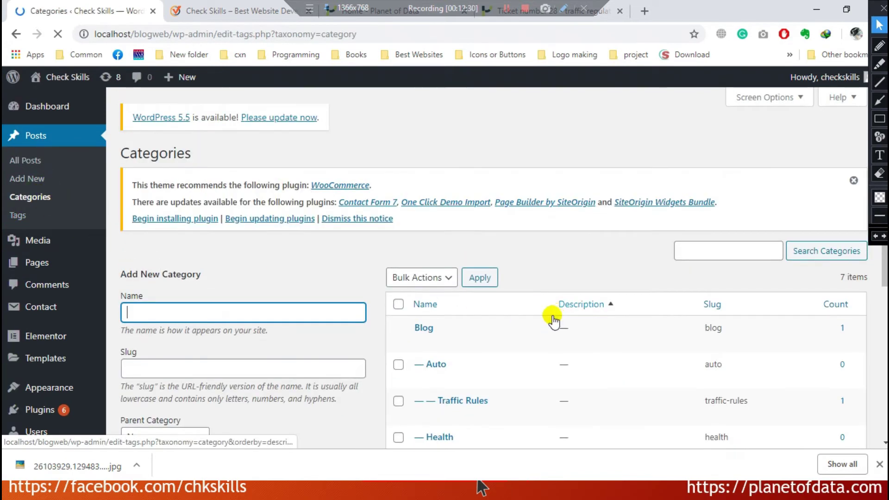
pyautogui.scroll(-5, 551, 315)
pyautogui.scroll(1, 510, 301)
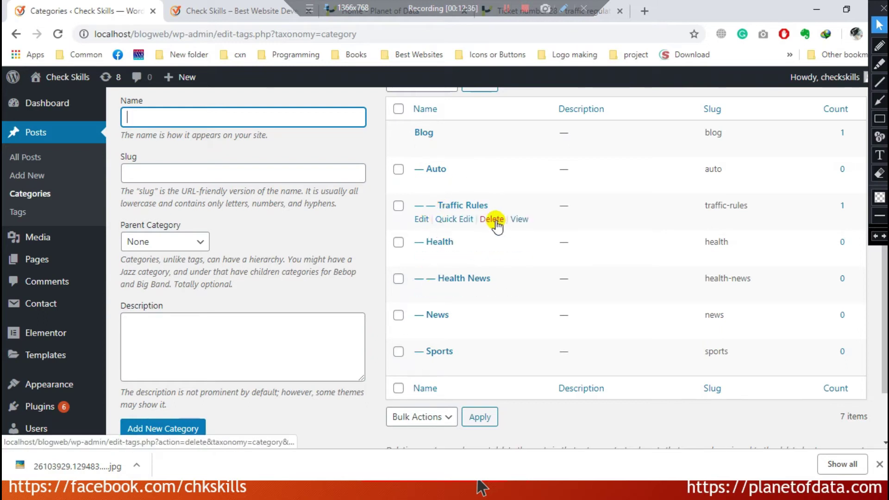
pyautogui.scroll(-1, 496, 226)
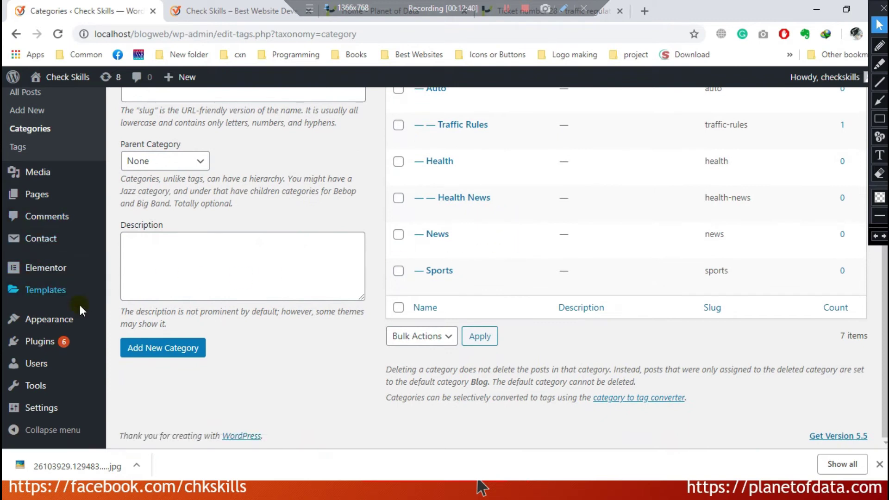
pyautogui.scroll(5, 353, 273)
# Step: Open the published Ticket number 28 post from the blog page and highlight the date part "2020/08/23" in its URL
pyautogui.click(234, 11)
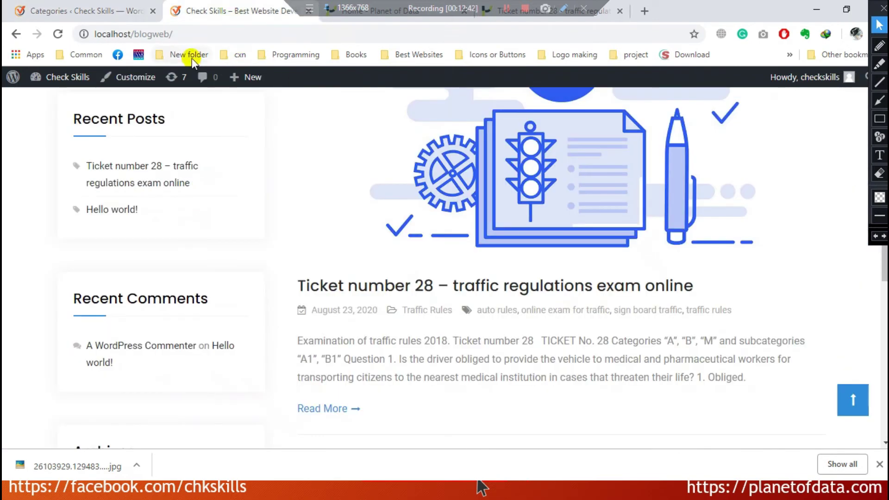
pyautogui.click(415, 288)
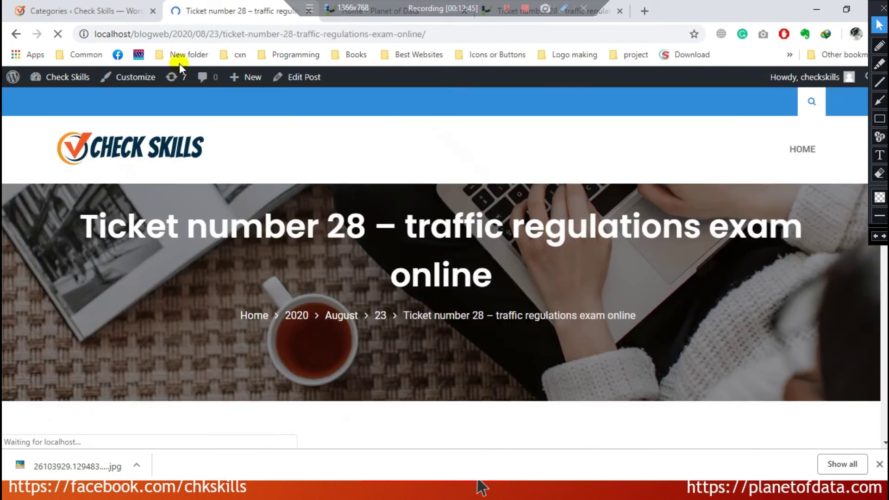
pyautogui.moveTo(172, 34); pyautogui.dragTo(220, 32)
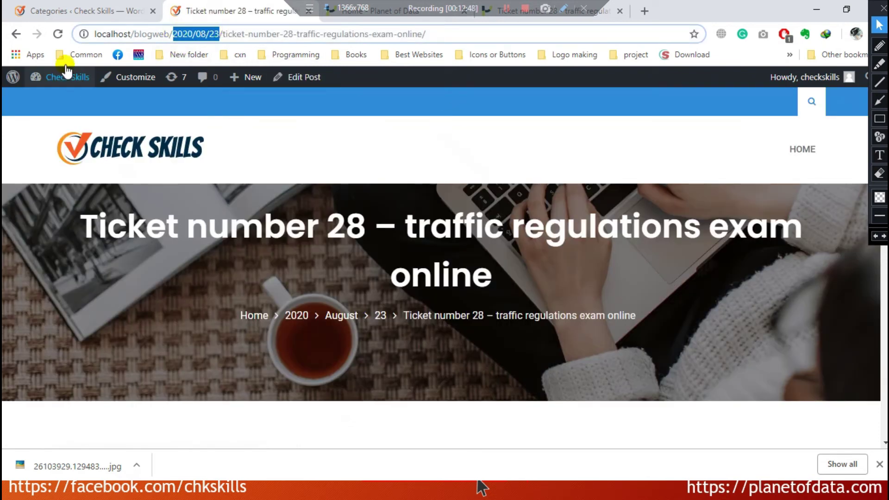
# Step: Return to the WordPress admin and open the Permalink Settings page at its Common Settings
pyautogui.click(55, 10)
pyautogui.scroll(-5, 19, 352)
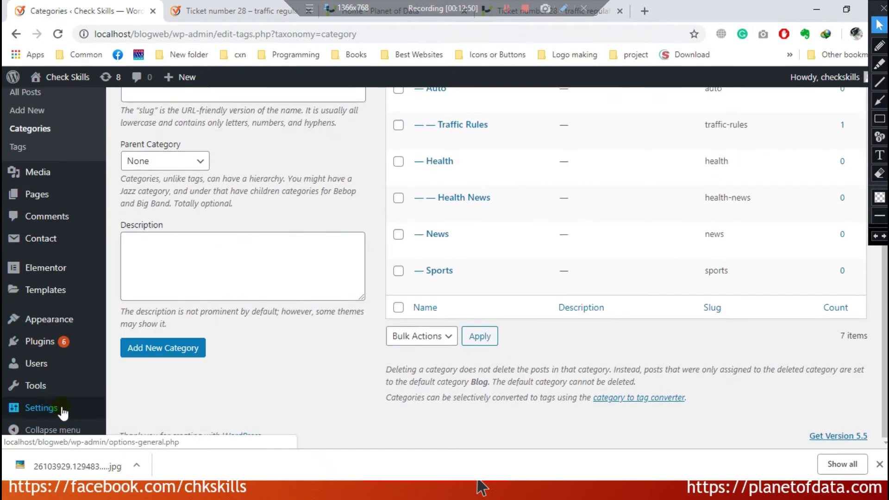
pyautogui.moveTo(62, 411)
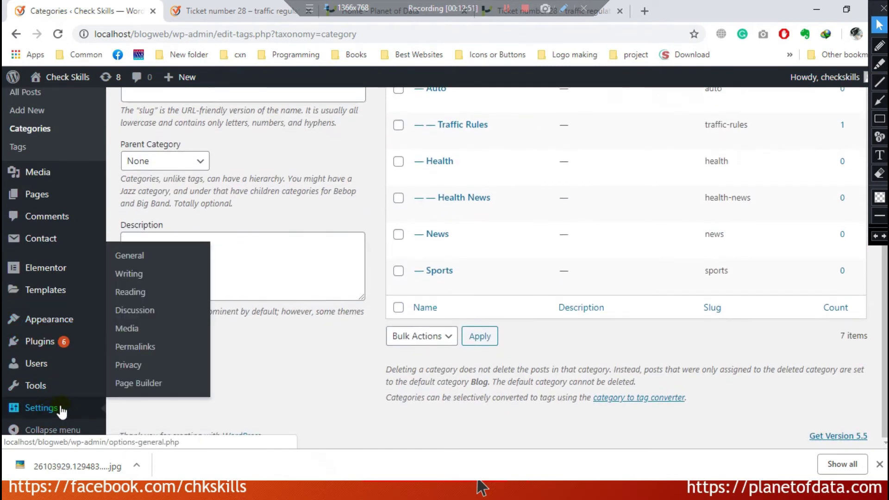
pyautogui.click(140, 347)
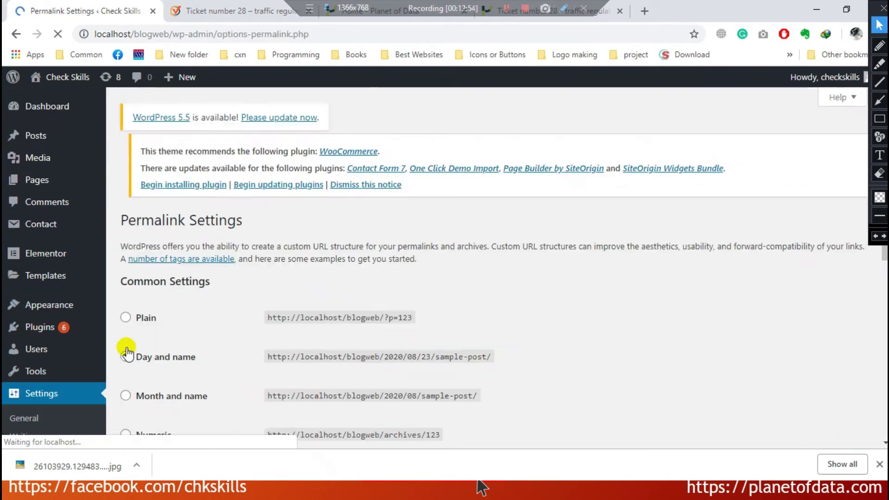
pyautogui.scroll(-2, 452, 282)
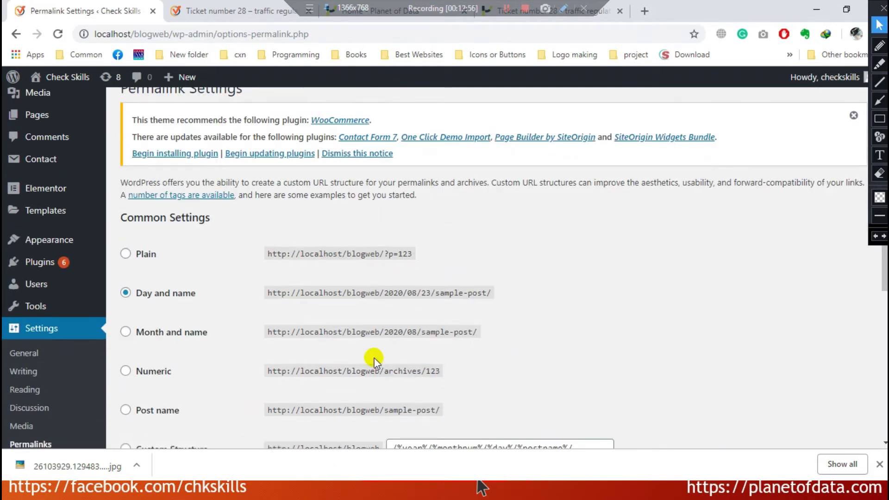
pyautogui.scroll(-1, 190, 237)
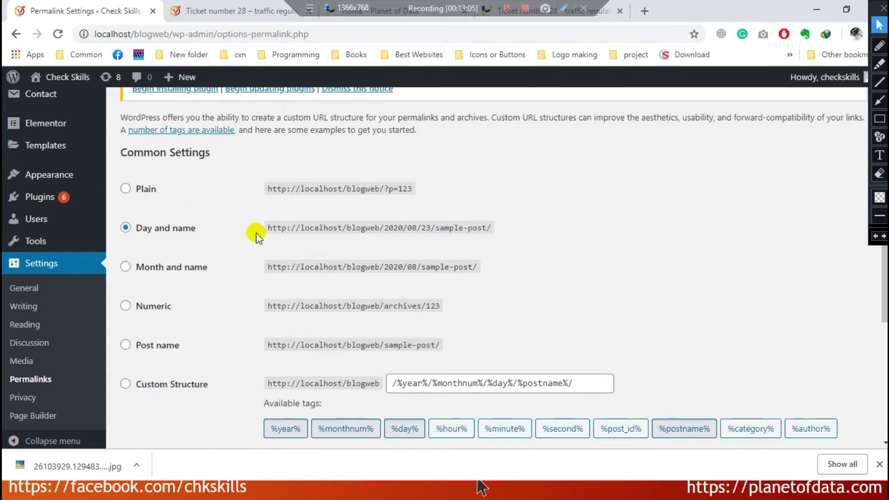
# Step: Compare the example URLs of the Day and name and Month and name structures by highlighting their date and post-name parts
pyautogui.tripleClick(439, 228)
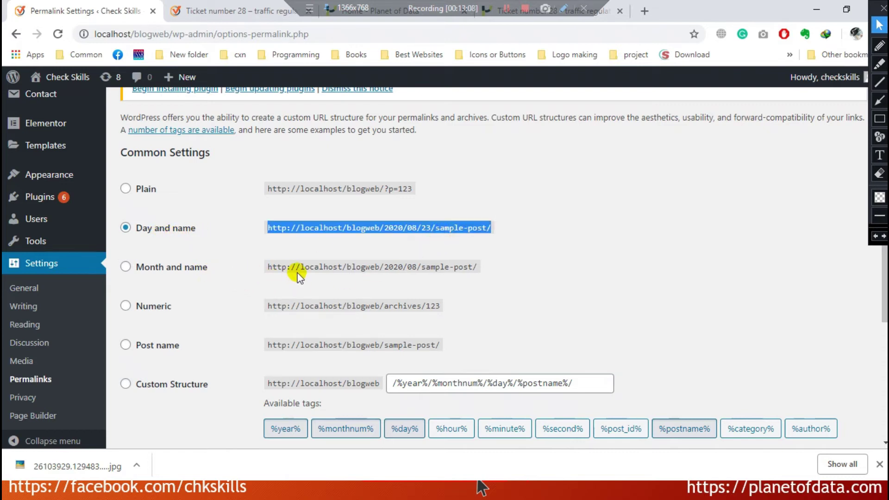
pyautogui.click(391, 266)
pyautogui.moveTo(414, 267); pyautogui.dragTo(484, 266)
pyautogui.click(417, 264)
pyautogui.moveTo(417, 264); pyautogui.dragTo(398, 265)
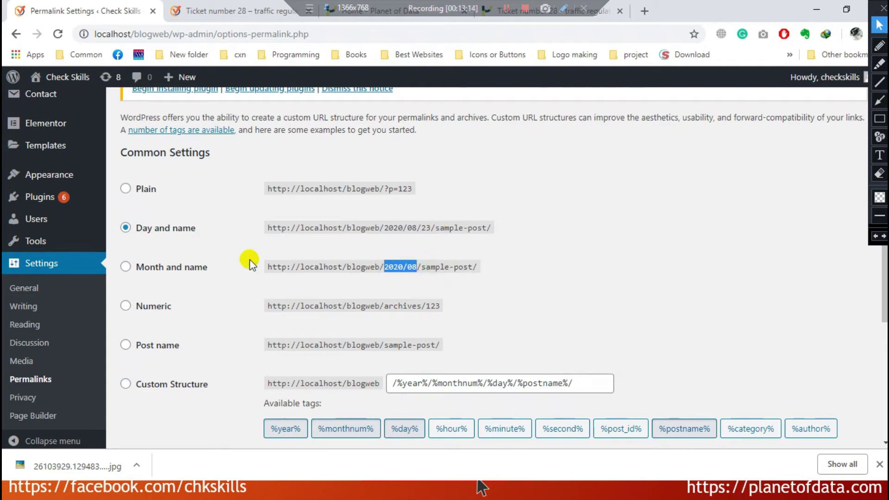
pyautogui.moveTo(435, 228); pyautogui.dragTo(483, 230)
pyautogui.scroll(-1, 400, 310)
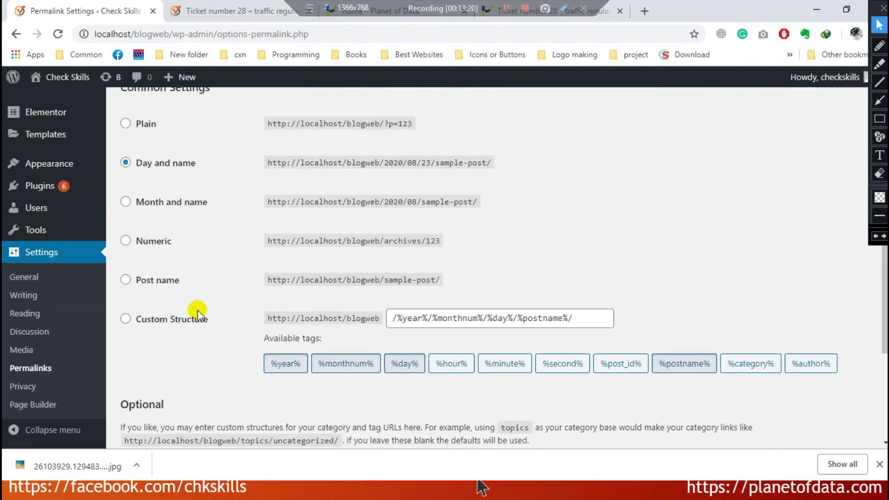
# Step: Go to the published Ticket number 28 post and highlight the post-name part of its URL
pyautogui.click(232, 11)
pyautogui.click(426, 33)
pyautogui.moveTo(427, 34); pyautogui.dragTo(216, 64)
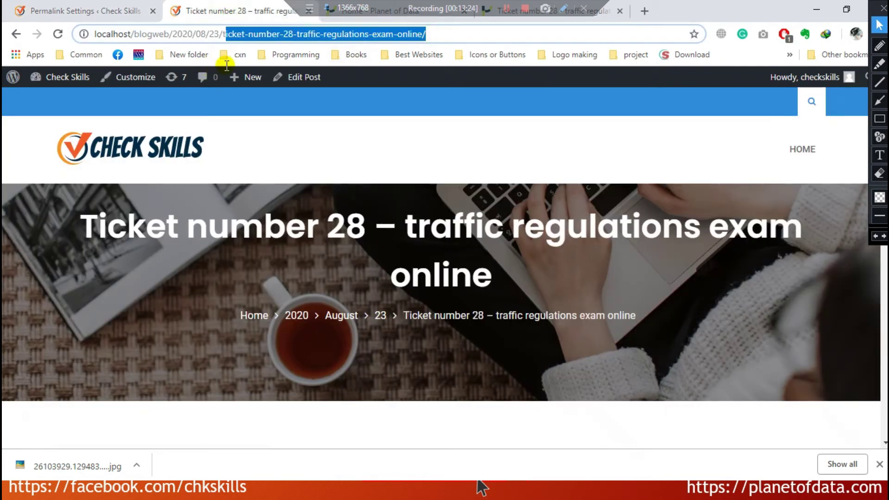
# Step: Select Custom Structure in the Permalink Settings and remove the month and day tags, leaving /%year%/%postname%/
pyautogui.click(122, 12)
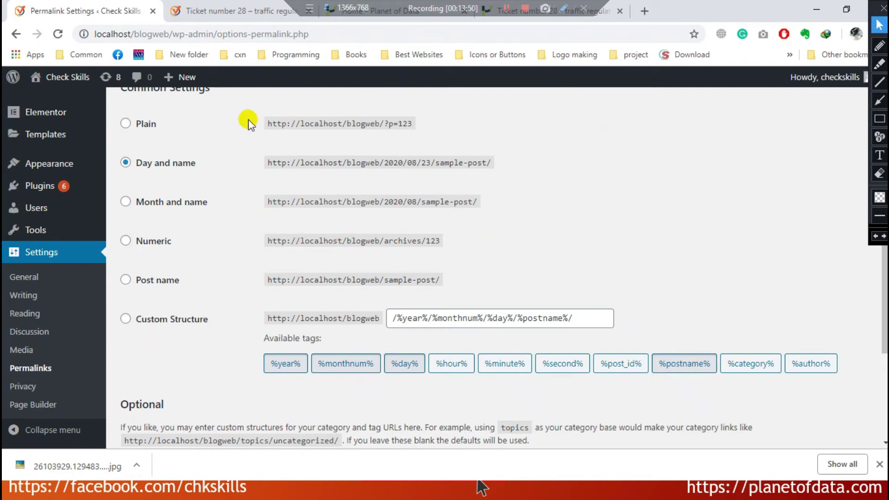
pyautogui.scroll(2, 329, 190)
pyautogui.scroll(-1, 310, 234)
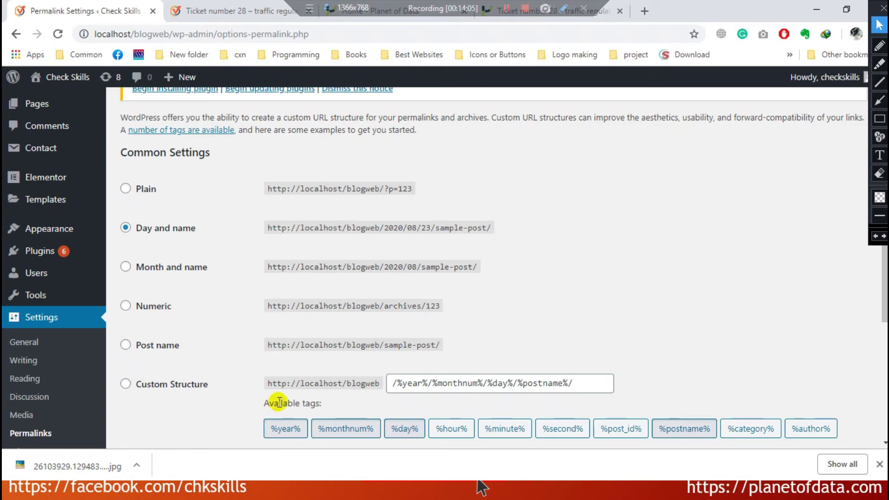
pyautogui.click(172, 391)
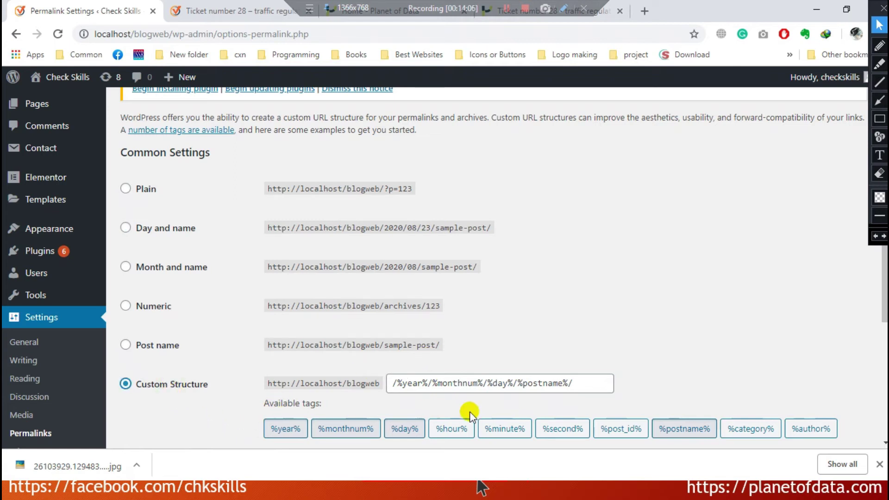
pyautogui.doubleClick(430, 383)
pyautogui.moveTo(456, 383); pyautogui.dragTo(488, 384)
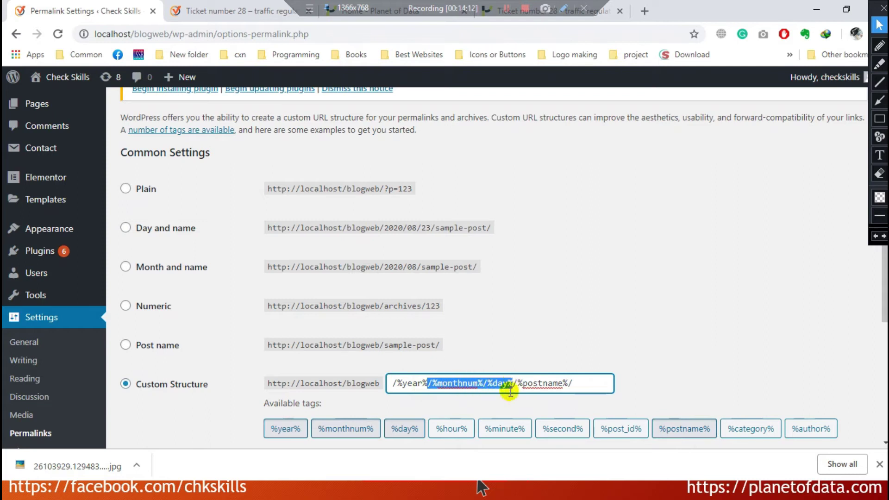
pyautogui.press('BackSpace')
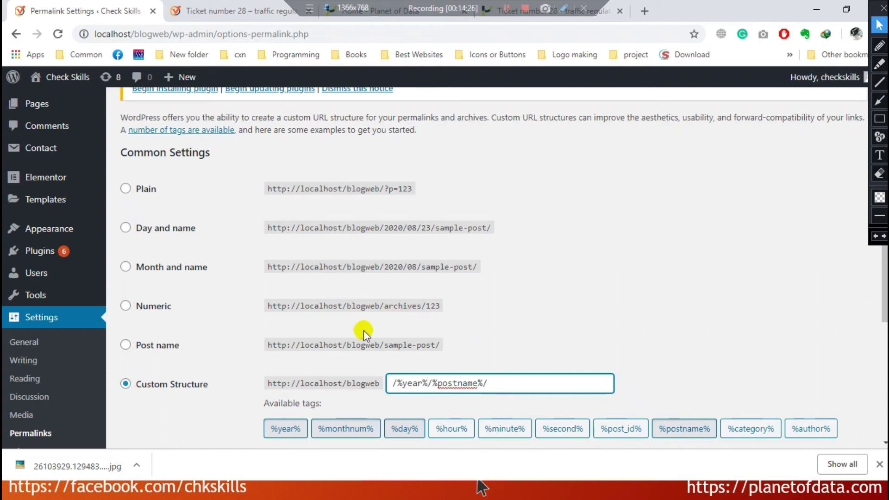
# Step: Look over the remaining permalink options and save the changed permalink structure
pyautogui.scroll(-1, 276, 342)
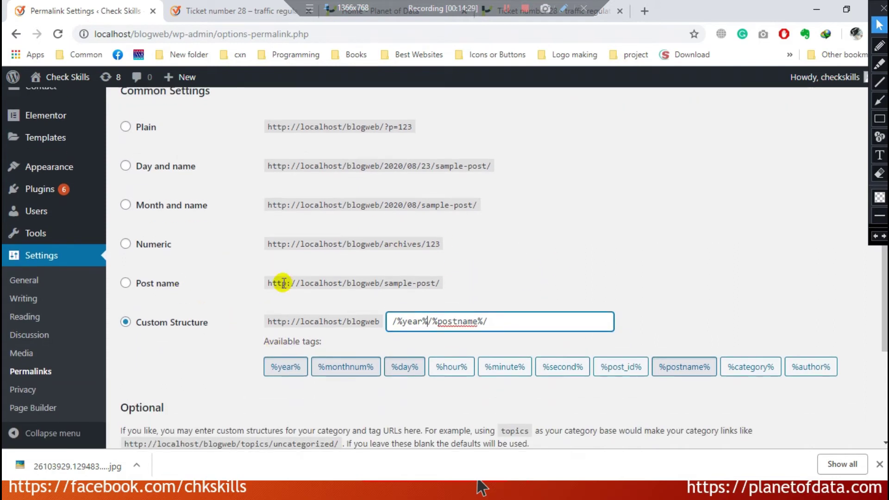
pyautogui.scroll(2, 283, 283)
pyautogui.scroll(-5, 249, 292)
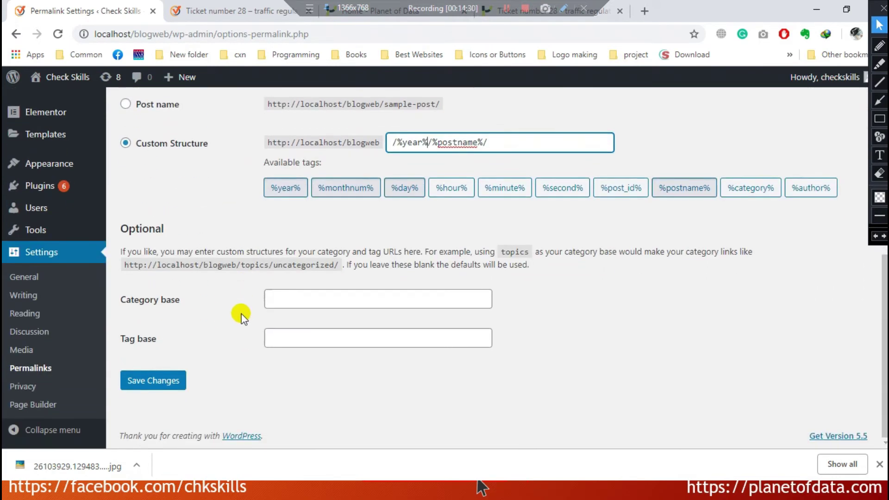
pyautogui.scroll(2, 308, 324)
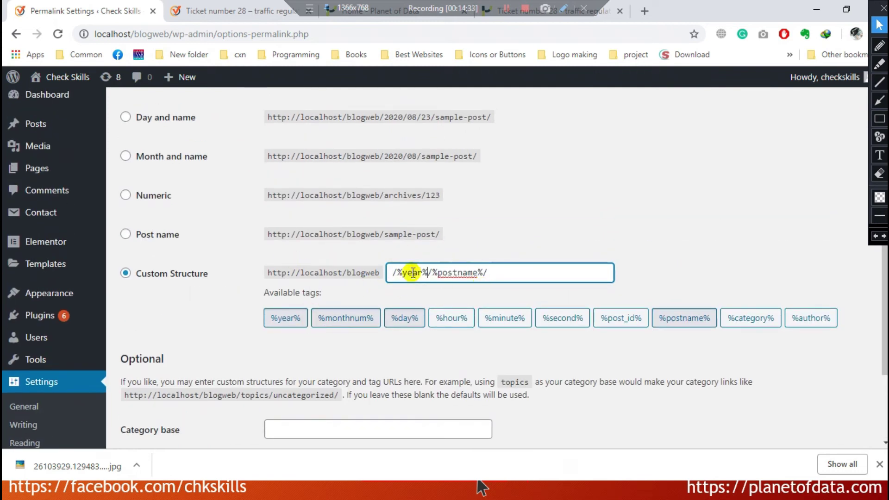
pyautogui.scroll(-2, 277, 315)
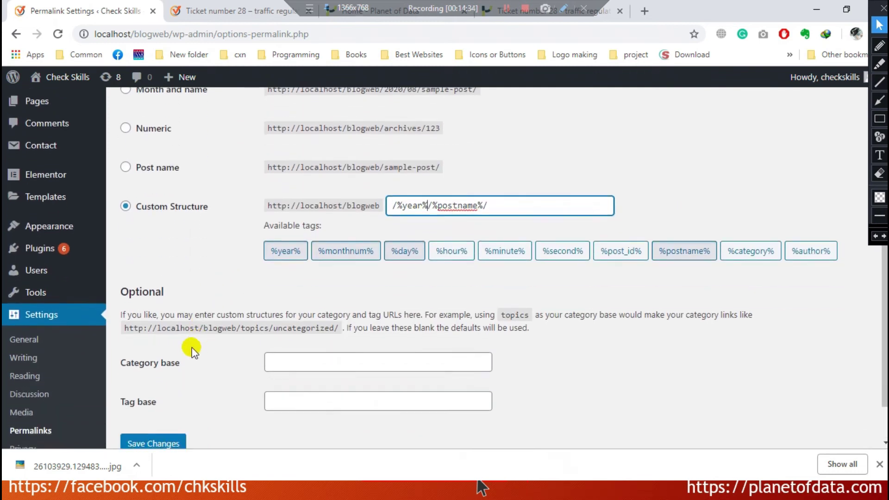
pyautogui.click(156, 381)
pyautogui.scroll(1, 372, 246)
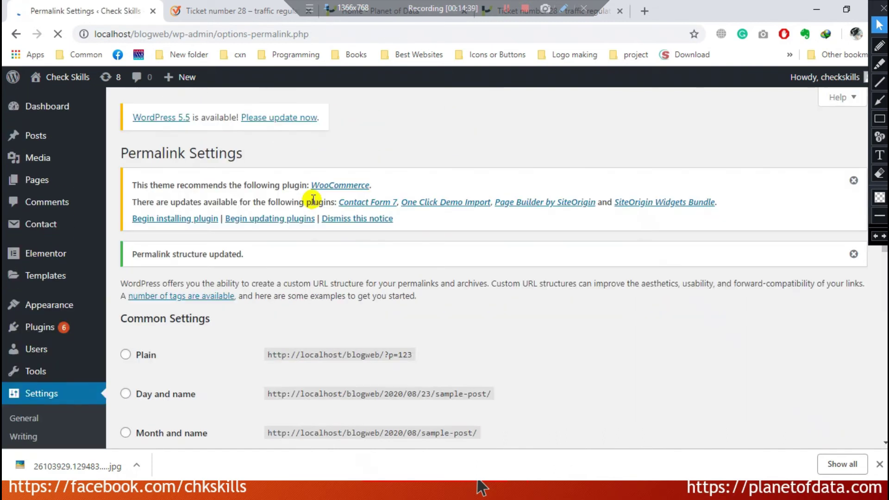
pyautogui.scroll(-1, 334, 211)
# Step: Reload the published Ticket number 28 post and check how the new structure affects its URL and breadcrumb
pyautogui.click(203, 9)
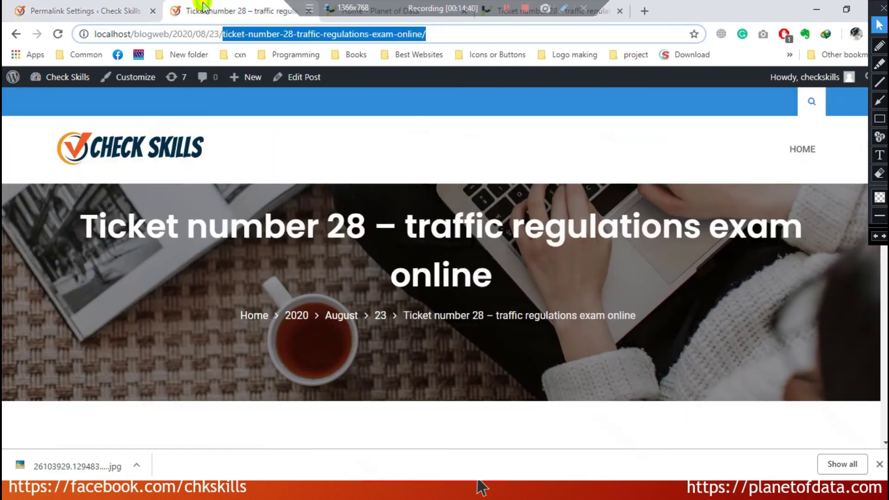
pyautogui.scroll(-5, 327, 223)
pyautogui.scroll(5, 303, 221)
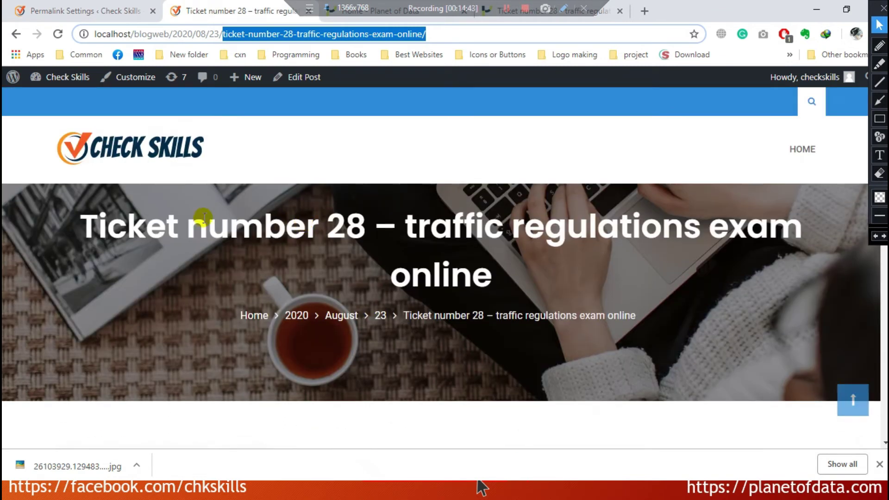
pyautogui.click(57, 34)
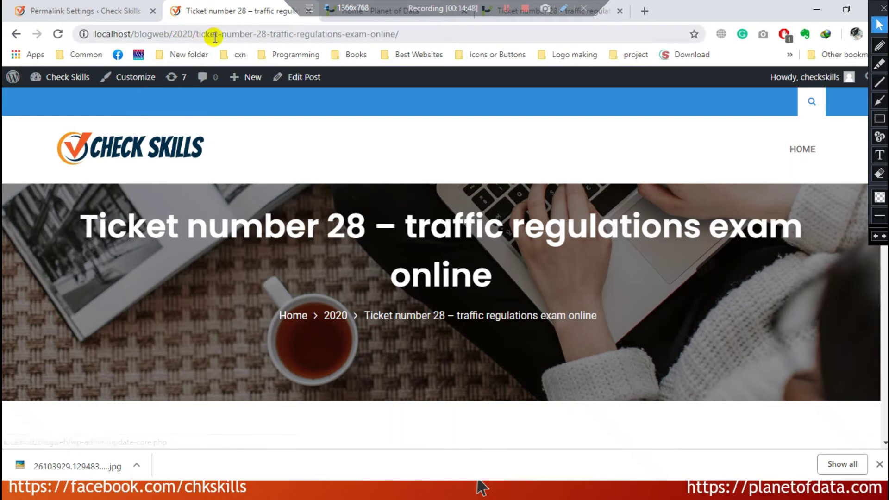
pyautogui.scroll(-5, 223, 208)
pyautogui.scroll(5, 238, 218)
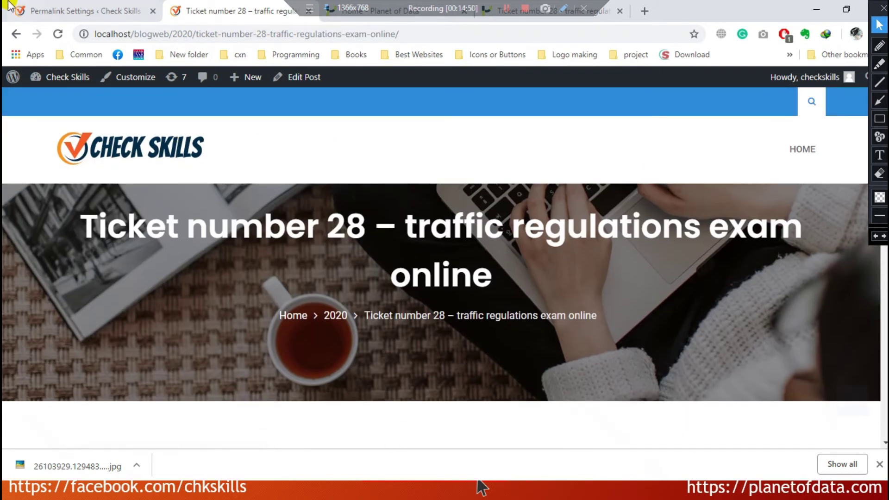
# Step: Glance back at the Permalink Settings, then highlight the parts of the published post's URL to examine its structure
pyautogui.click(19, 11)
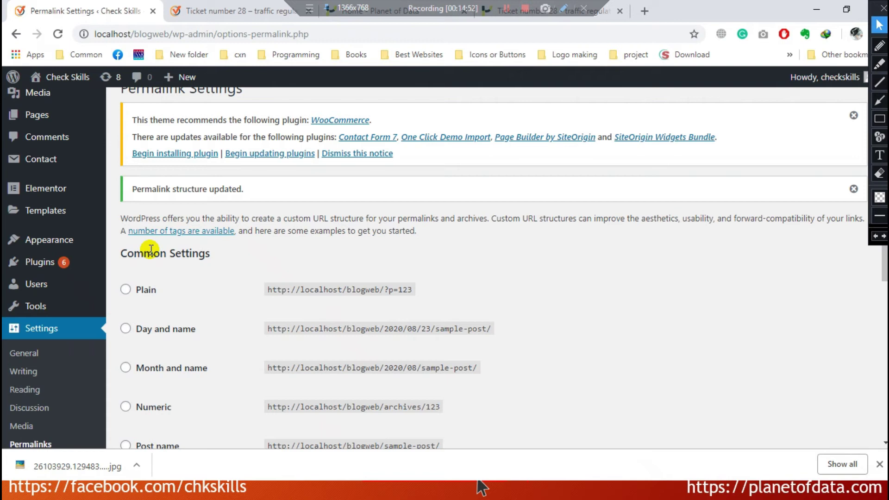
pyautogui.click(227, 13)
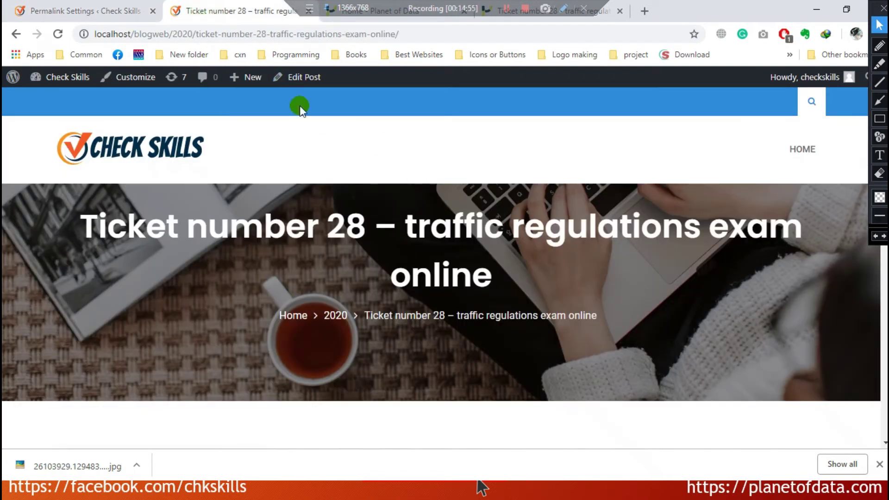
pyautogui.moveTo(172, 32); pyautogui.dragTo(253, 34)
pyautogui.moveTo(208, 51); pyautogui.dragTo(145, 51)
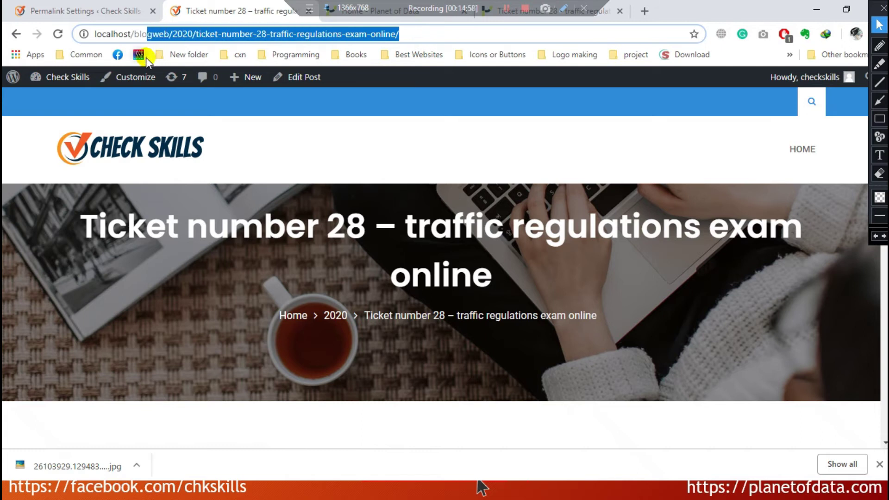
pyautogui.click(177, 32)
pyautogui.tripleClick(179, 35)
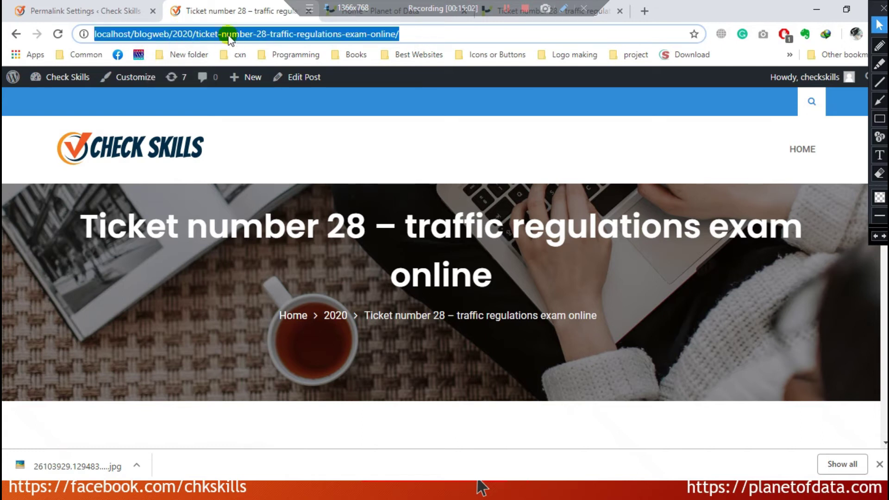
pyautogui.tripleClick(210, 37)
pyautogui.click(218, 36)
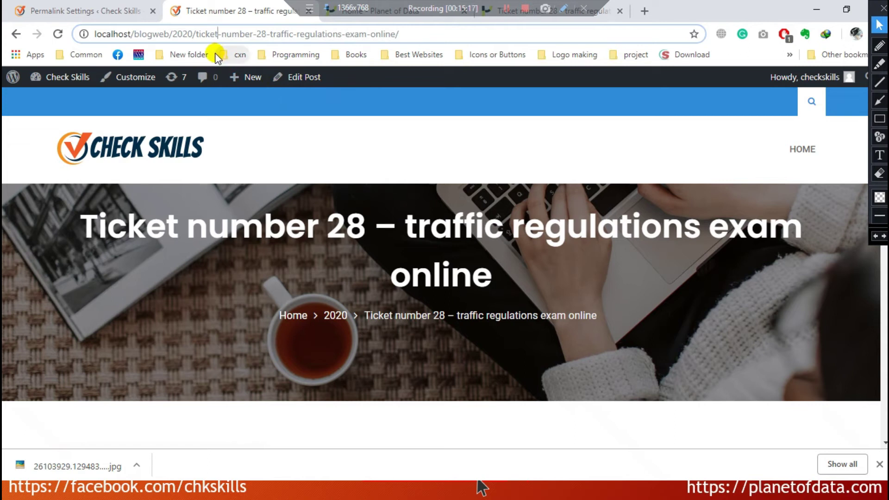
# Step: Return to the Permalink Settings and review the common structures, the custom structure tags and the optional base fields
pyautogui.click(114, 12)
pyautogui.scroll(-5, 354, 250)
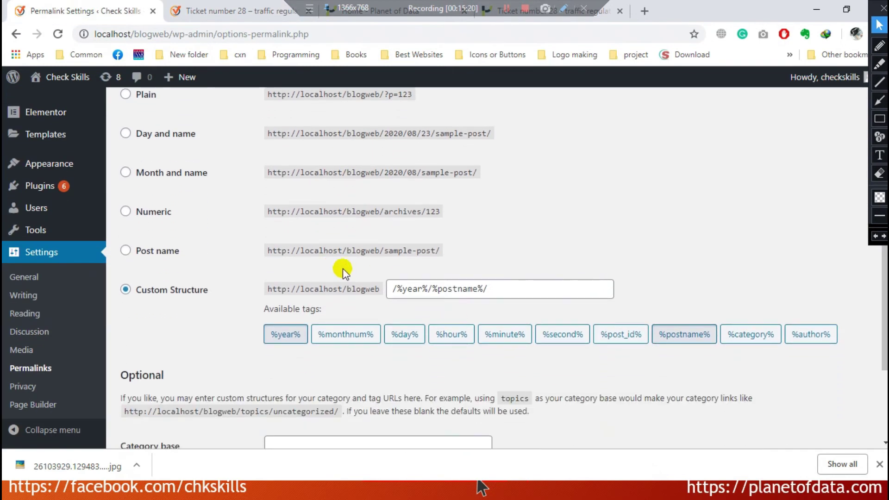
pyautogui.scroll(5, 305, 260)
pyautogui.scroll(-4, 300, 296)
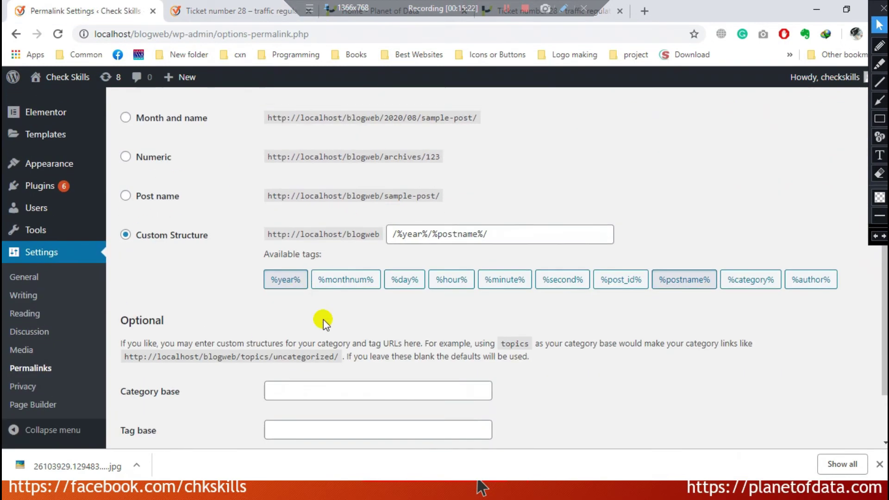
pyautogui.scroll(3, 323, 320)
pyautogui.scroll(1, 349, 297)
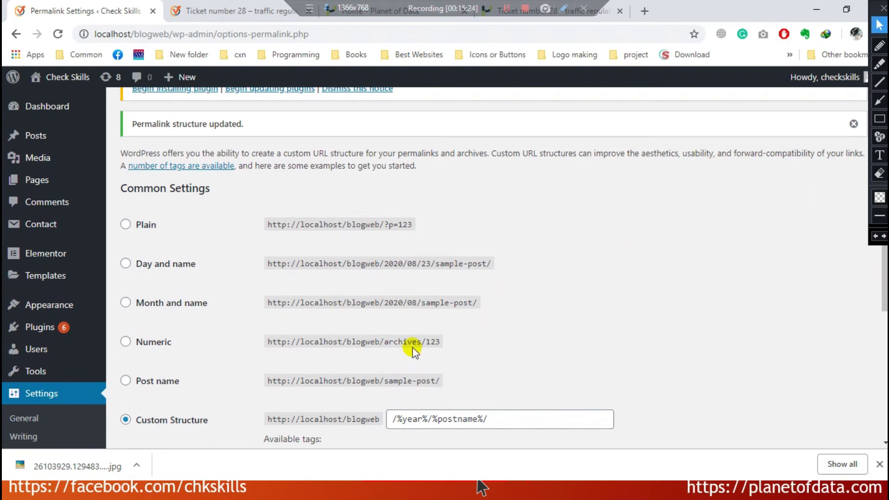
pyautogui.scroll(-3, 342, 284)
pyautogui.scroll(2, 318, 308)
pyautogui.scroll(-1, 143, 276)
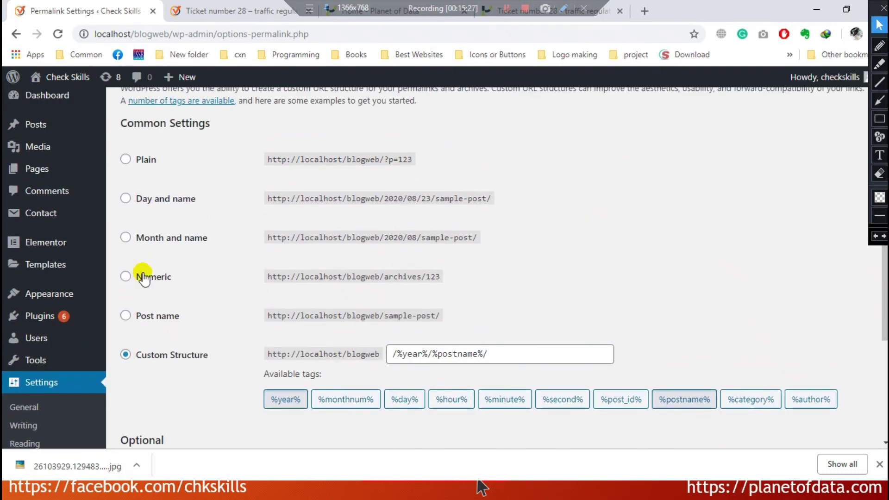
pyautogui.scroll(2, 316, 280)
pyautogui.scroll(-2, 284, 267)
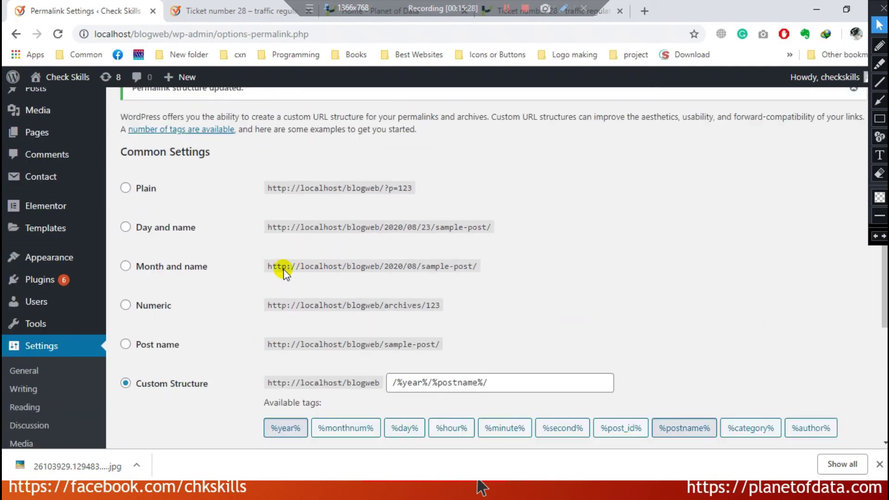
pyautogui.scroll(3, 292, 289)
pyautogui.scroll(-2, 234, 278)
pyautogui.scroll(-1, 234, 278)
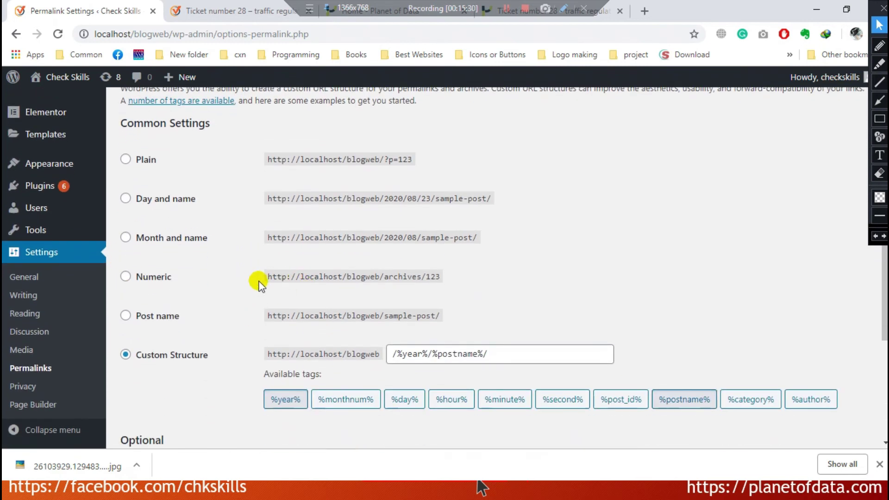
pyautogui.scroll(1, 258, 284)
pyautogui.scroll(-4, 213, 284)
pyautogui.scroll(7, 250, 254)
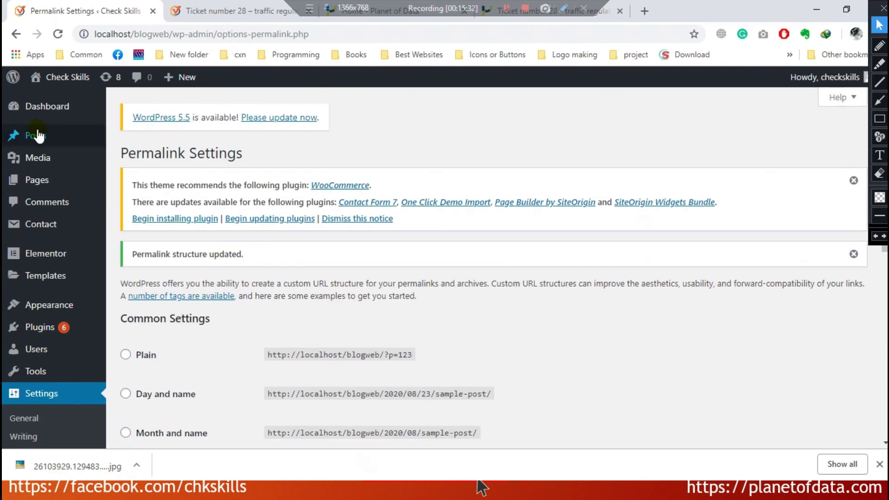
# Step: Add the %category% tag to the custom permalink structure
pyautogui.moveTo(36, 138)
pyautogui.scroll(-5, 286, 222)
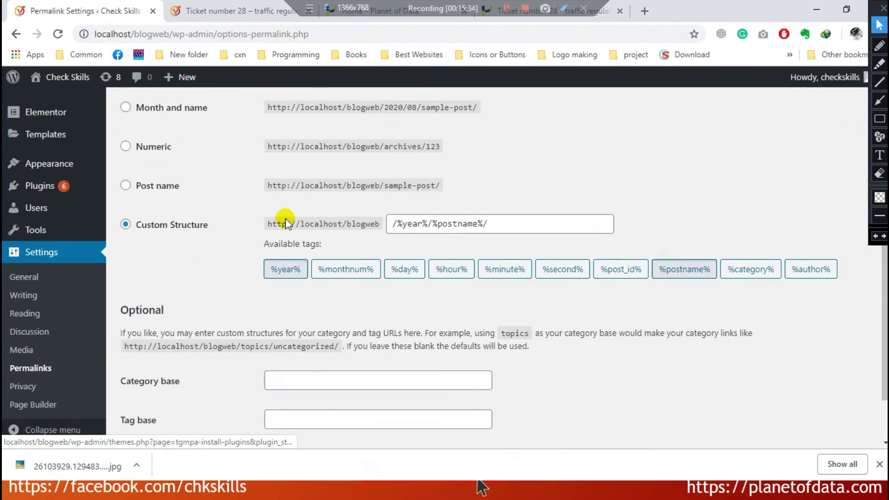
pyautogui.scroll(-1, 285, 244)
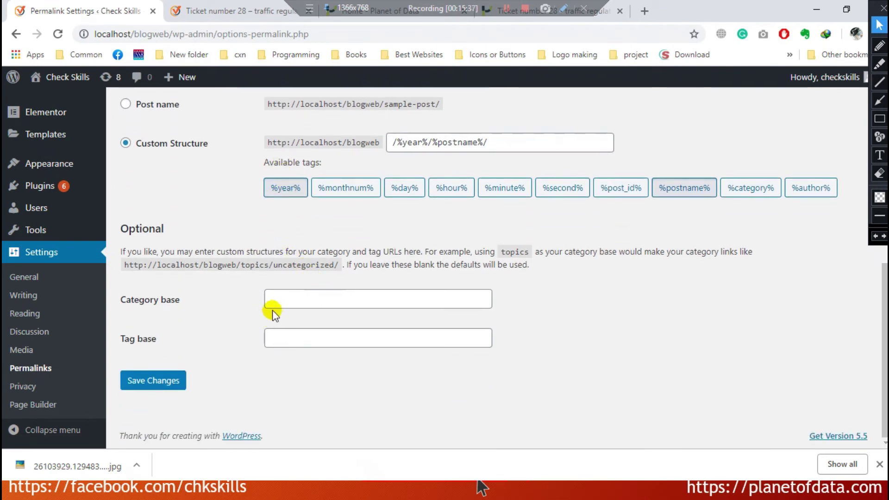
pyautogui.click(310, 299)
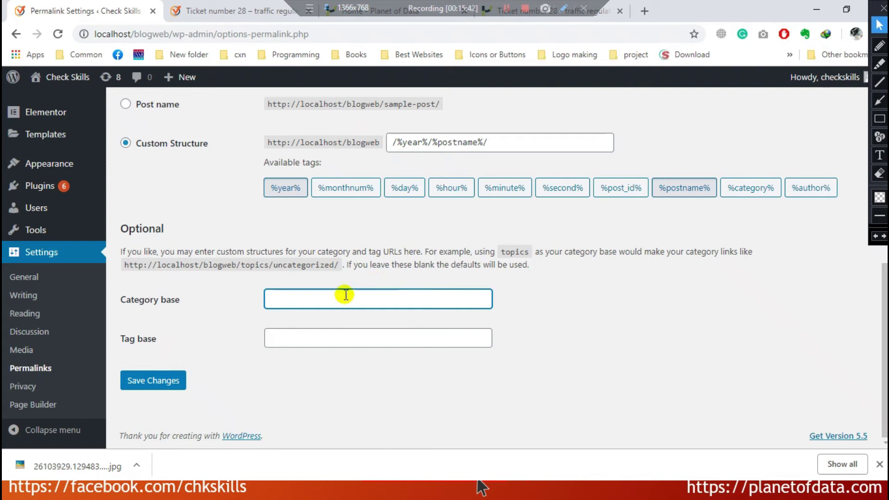
pyautogui.scroll(3, 348, 296)
pyautogui.scroll(-1, 375, 315)
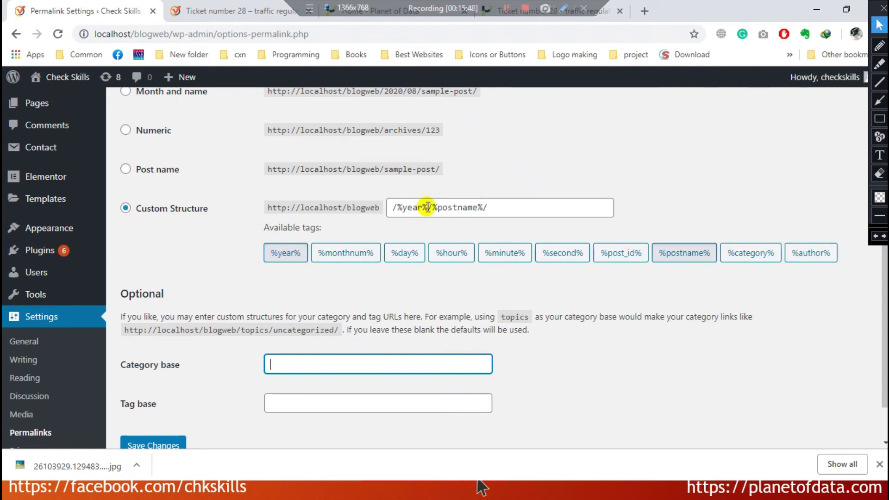
pyautogui.moveTo(429, 208); pyautogui.dragTo(384, 208)
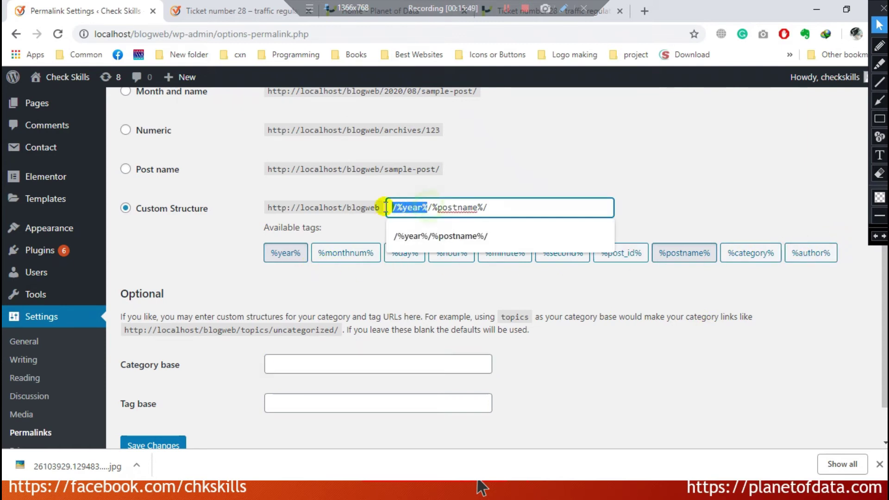
pyautogui.click(751, 254)
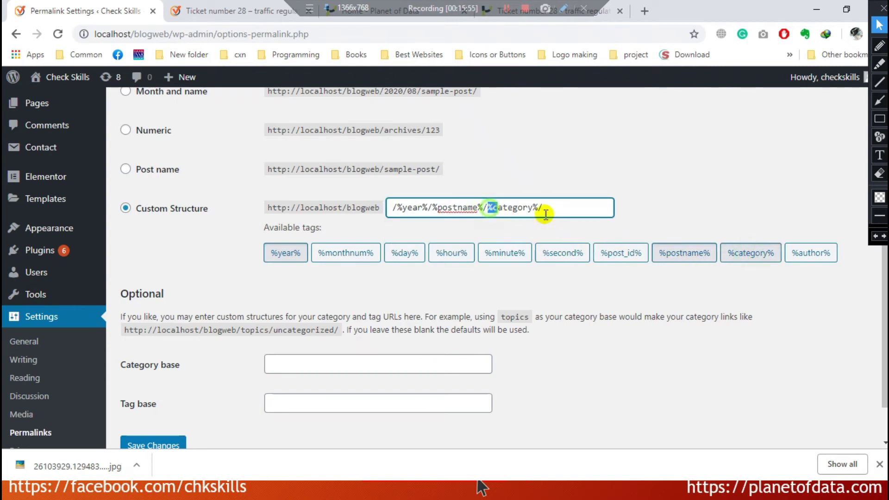
# Step: Move the category tag into the place of the year tag, making the custom structure /%category%/%postname%/, and save the permalink changes
pyautogui.moveTo(547, 214); pyautogui.dragTo(570, 217)
pyautogui.hotkey('ctrl', 'c')
pyautogui.press('BackSpace')
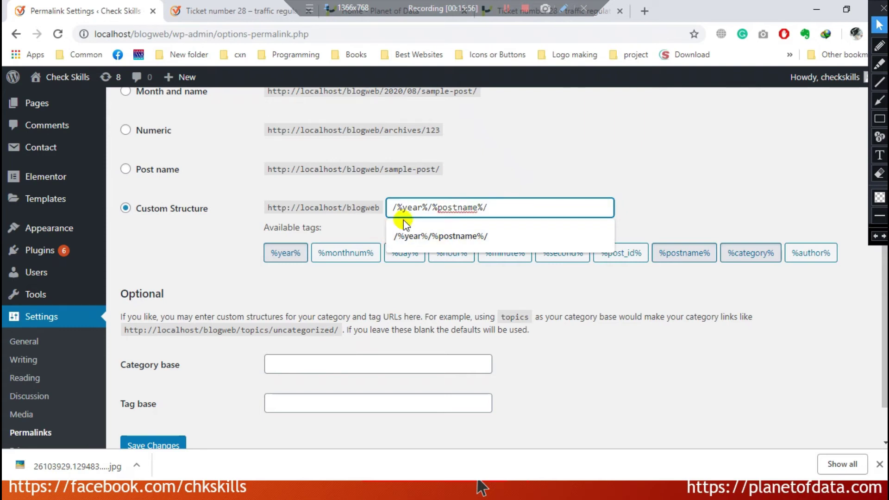
pyautogui.moveTo(433, 207); pyautogui.dragTo(366, 205)
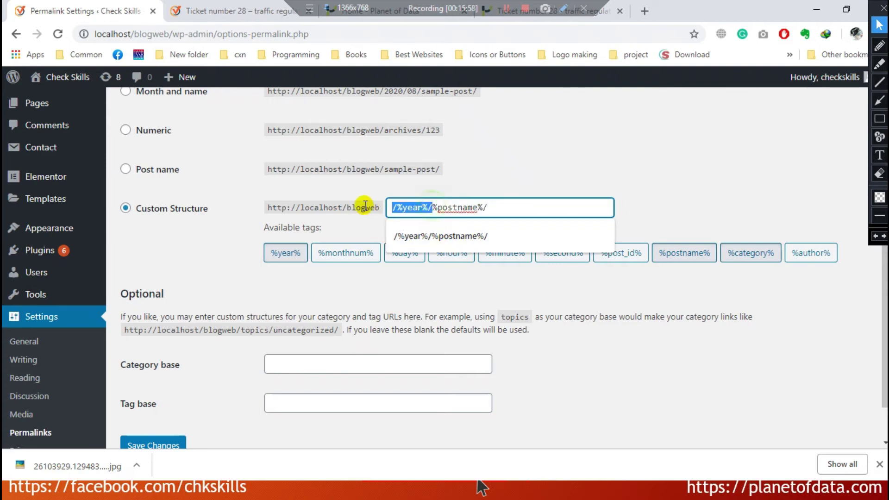
pyautogui.hotkey('ctrl', 'v')
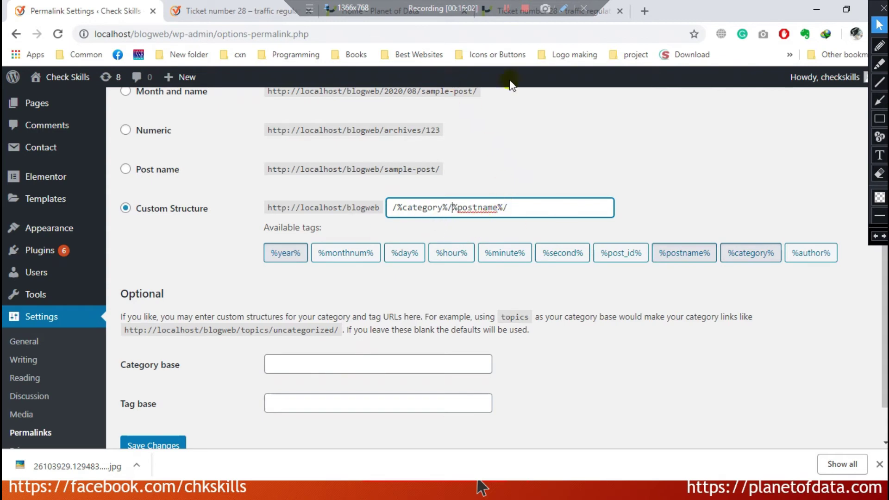
pyautogui.scroll(-2, 359, 352)
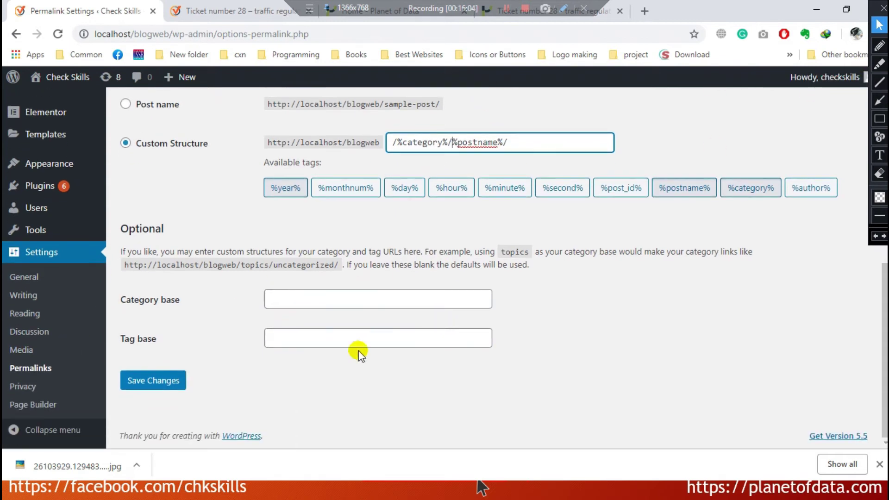
pyautogui.click(160, 386)
# Step: Reload the published Ticket number 28 post and highlight the category and post-name parts of its URL to examine them
pyautogui.click(222, 10)
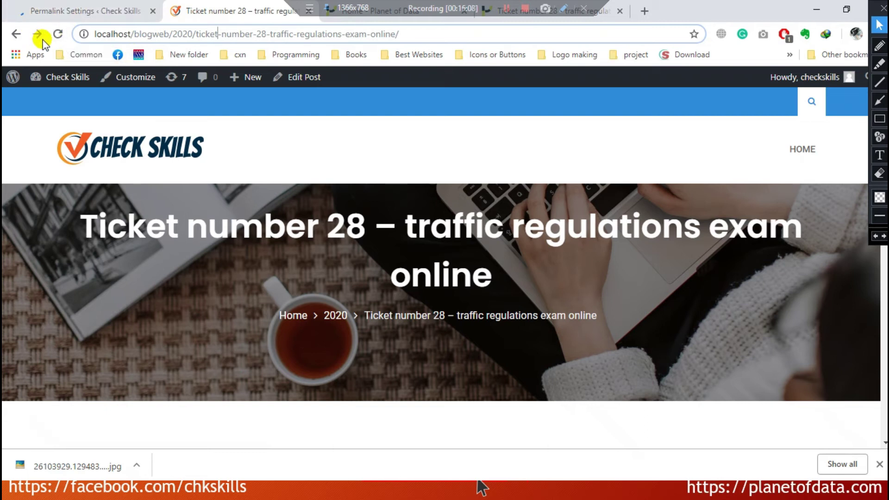
pyautogui.click(58, 36)
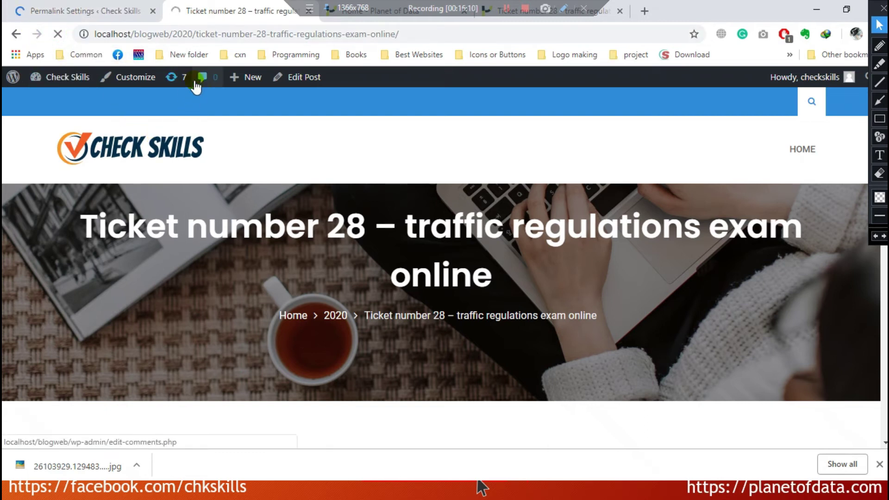
pyautogui.doubleClick(175, 33)
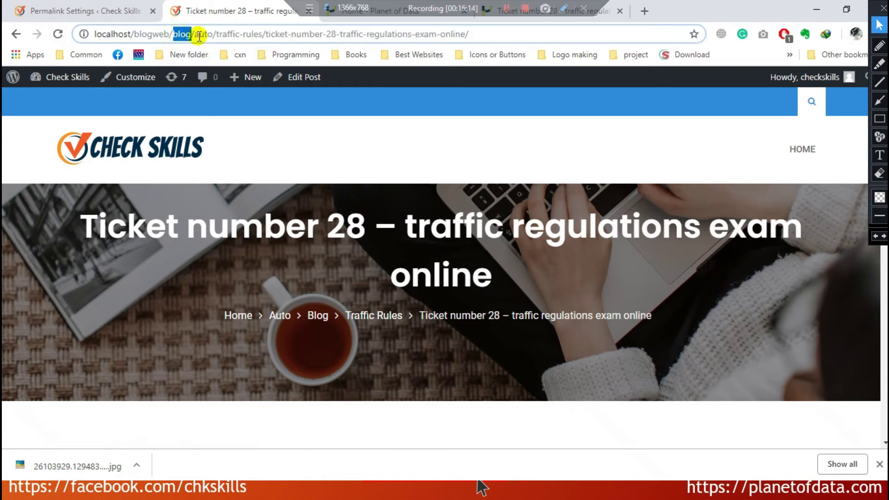
pyautogui.tripleClick(224, 34)
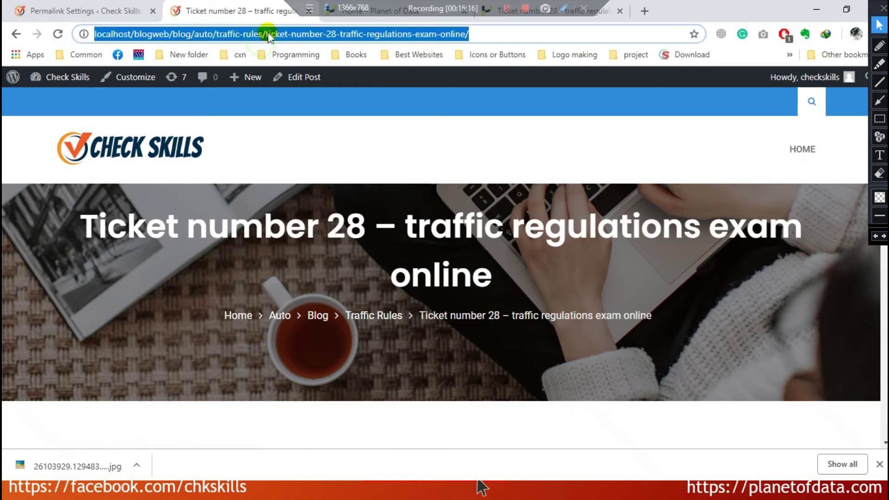
pyautogui.click(267, 34)
pyautogui.moveTo(262, 34); pyautogui.dragTo(487, 34)
pyautogui.click(498, 30)
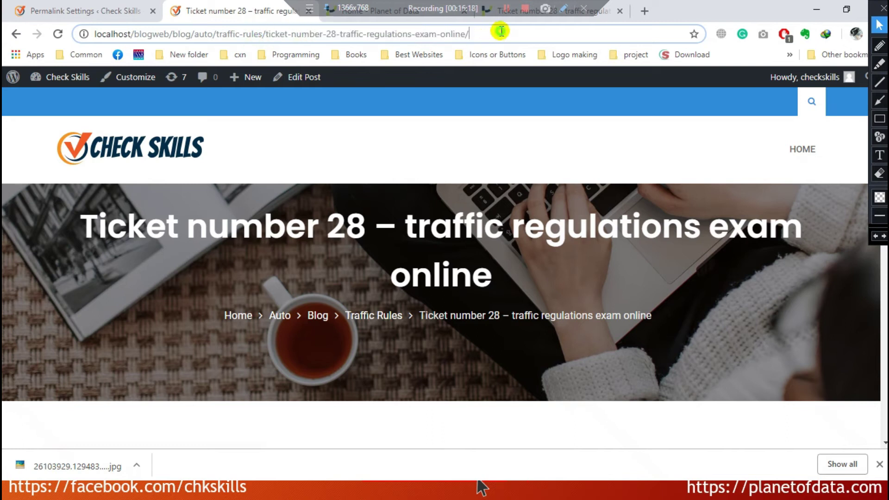
pyautogui.moveTo(263, 34); pyautogui.dragTo(164, 37)
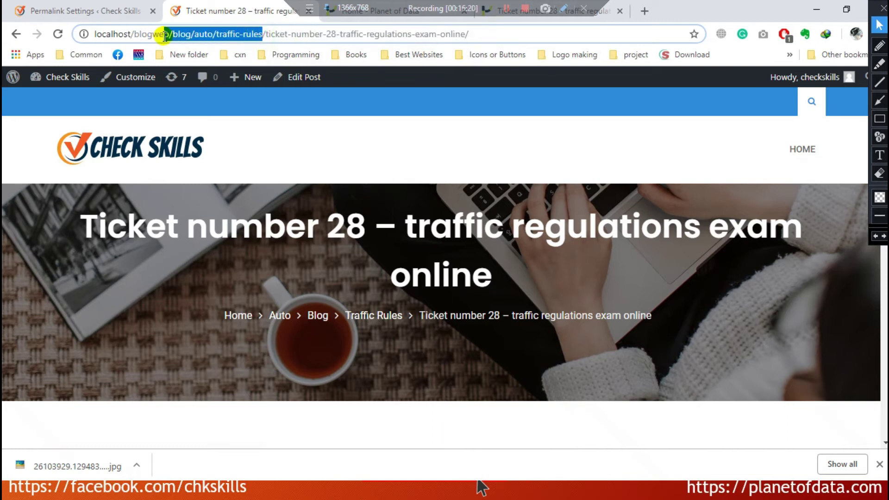
pyautogui.moveTo(498, 36); pyautogui.dragTo(283, 67)
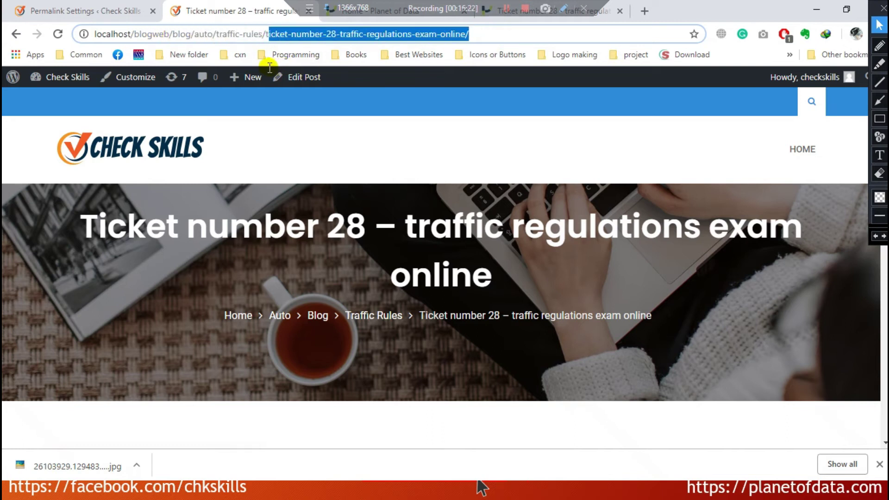
# Step: Check the saved custom structure in Permalink Settings, look through the published post's content and sidebar, and return to the settings
pyautogui.click(122, 10)
pyautogui.scroll(-7, 385, 199)
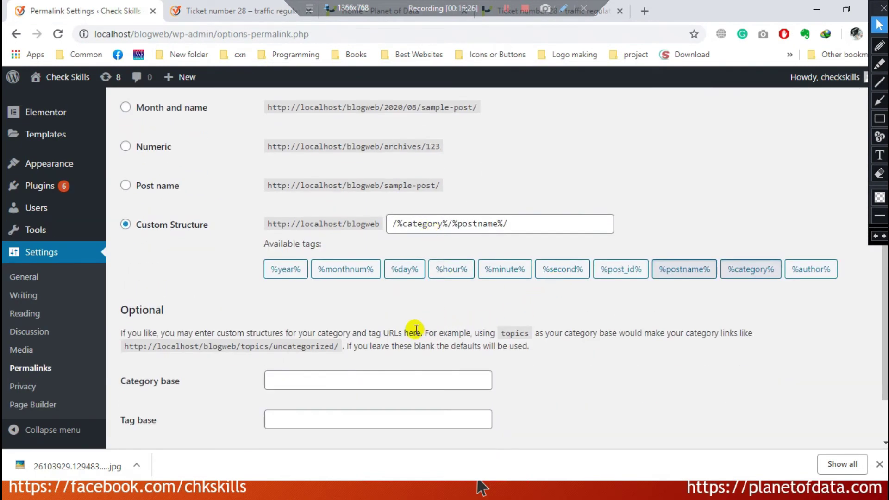
pyautogui.click(205, 7)
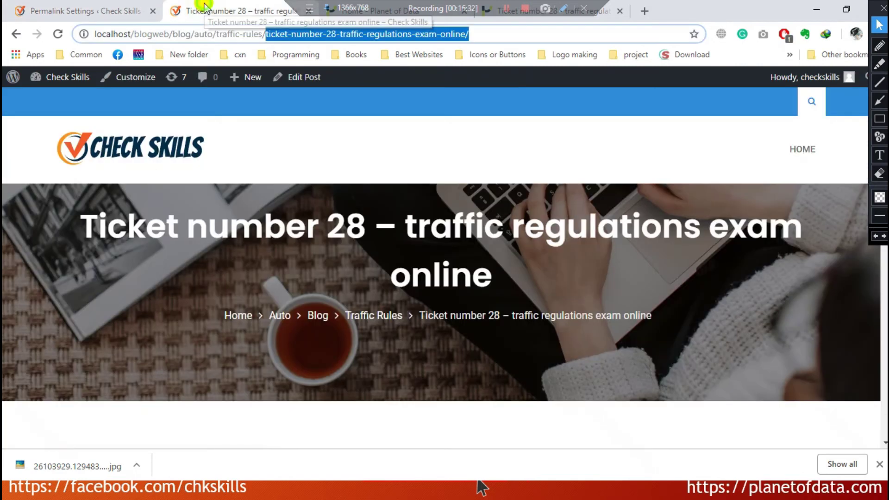
pyautogui.scroll(-10, 238, 213)
pyautogui.scroll(-5, 241, 218)
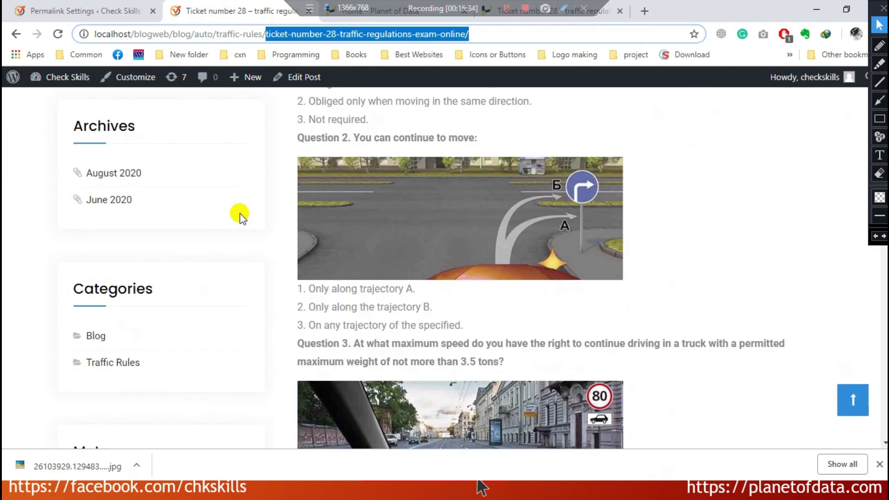
pyautogui.scroll(10, 241, 217)
pyautogui.scroll(-15, 241, 217)
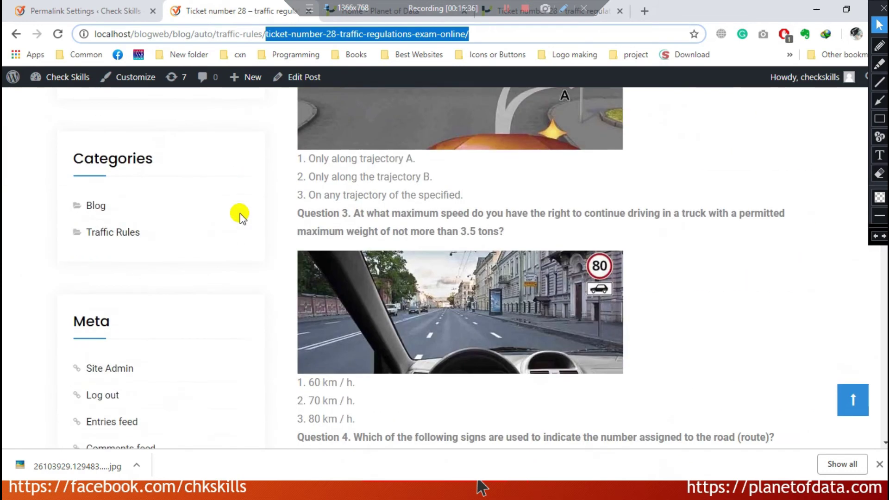
pyautogui.scroll(-10, 240, 214)
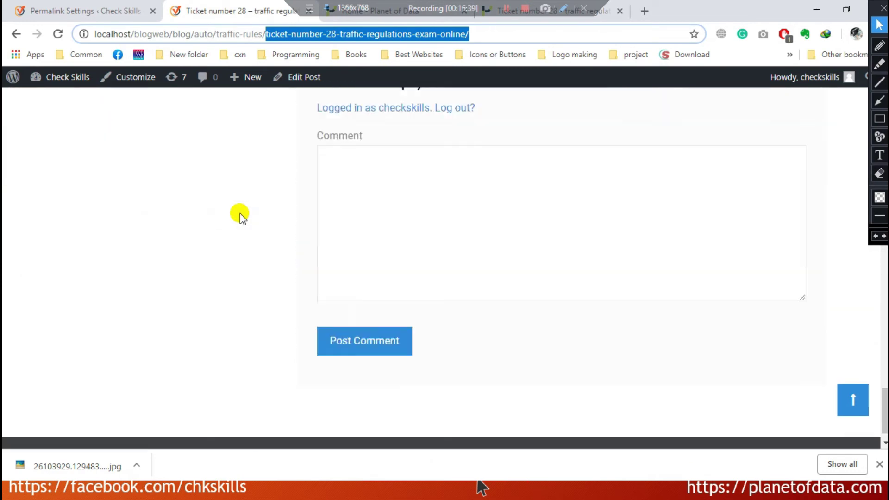
pyautogui.scroll(7, 238, 213)
pyautogui.click(135, 10)
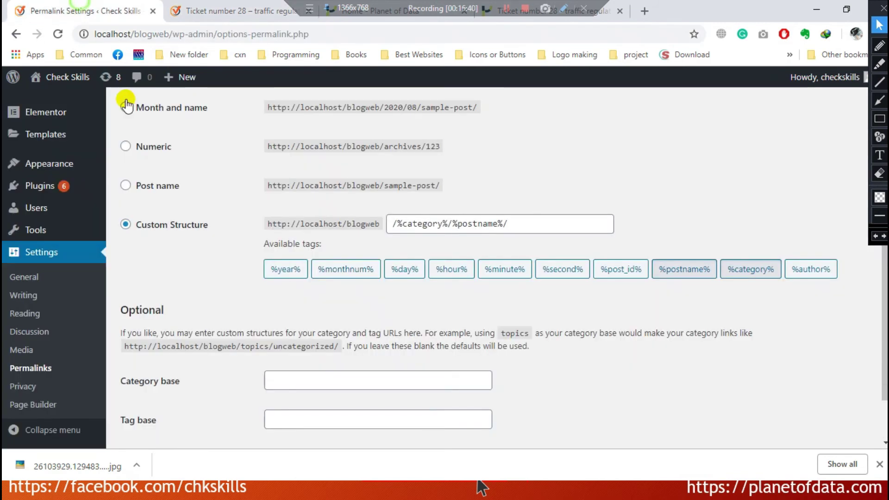
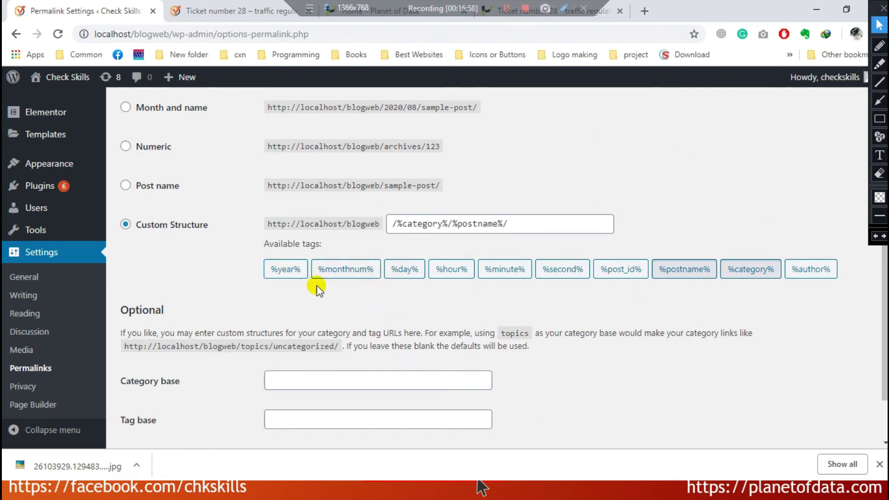
# Step: Glance at the published post once more and open the list of all posts in the site admin
pyautogui.scroll(6, 273, 268)
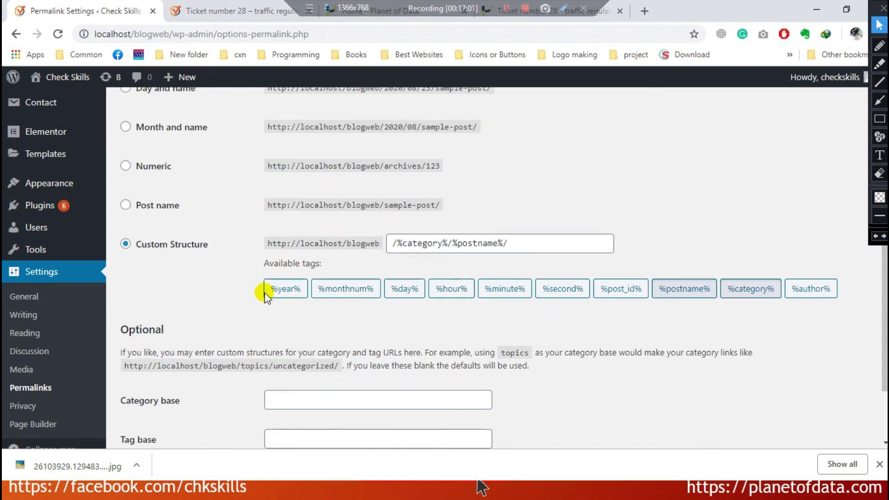
pyautogui.click(218, 13)
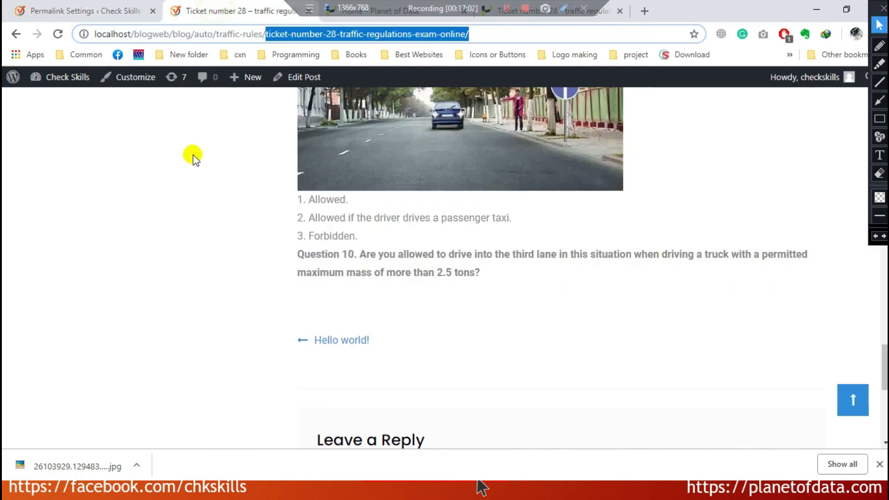
pyautogui.click(81, 10)
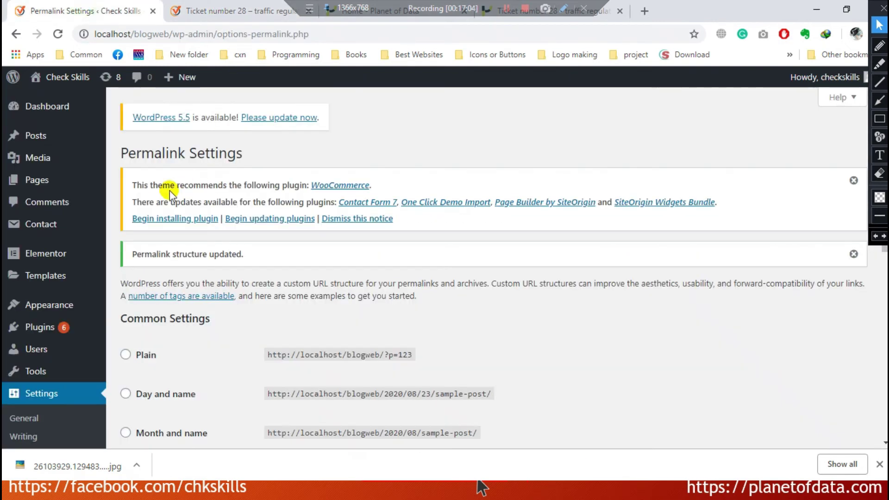
pyautogui.click(40, 135)
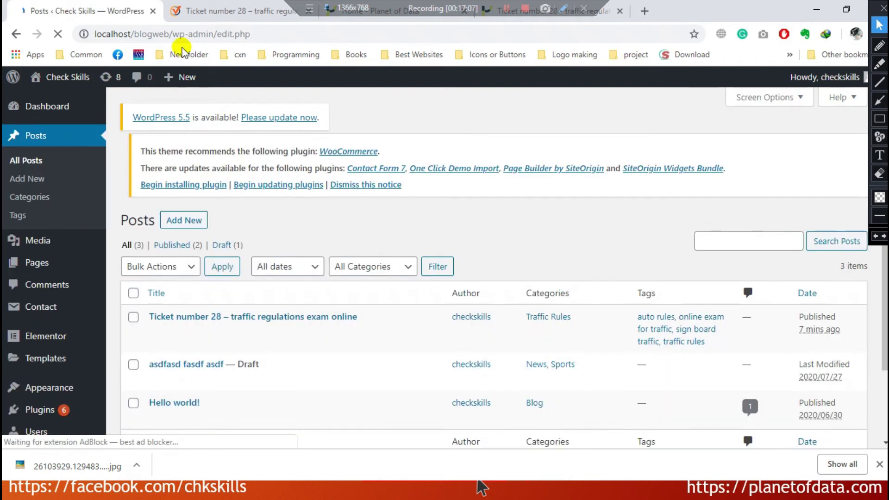
# Step: Look over the published Ticket number 28 post from its last questions back up to its title and breadcrumb
pyautogui.click(218, 11)
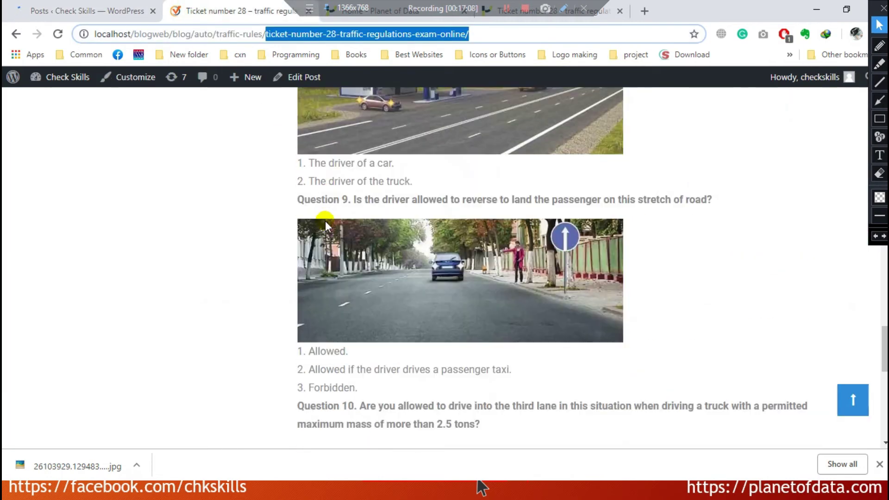
pyautogui.scroll(-8, 326, 223)
pyautogui.scroll(14, 328, 224)
pyautogui.scroll(10, 352, 250)
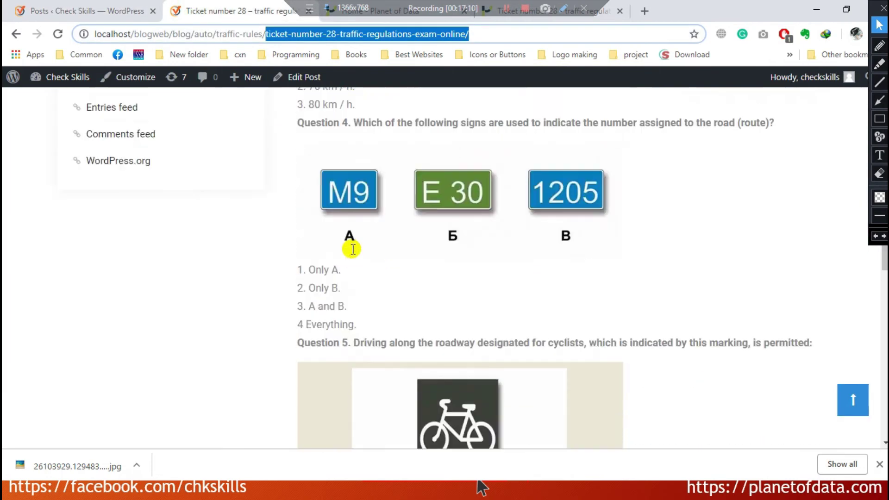
pyautogui.scroll(8, 392, 276)
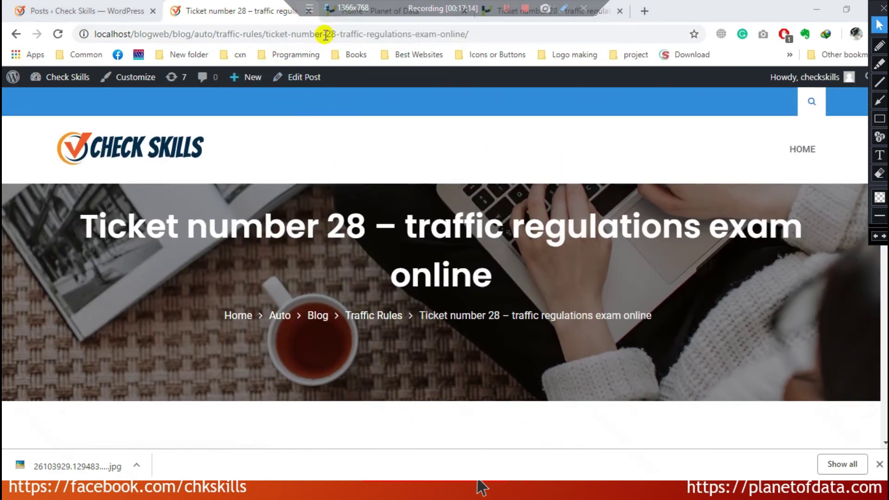
# Step: Browse the Planet of Data home page and open the article Best 10 WordPress Hotel Business Themes 2018 in a new tab
pyautogui.click(379, 17)
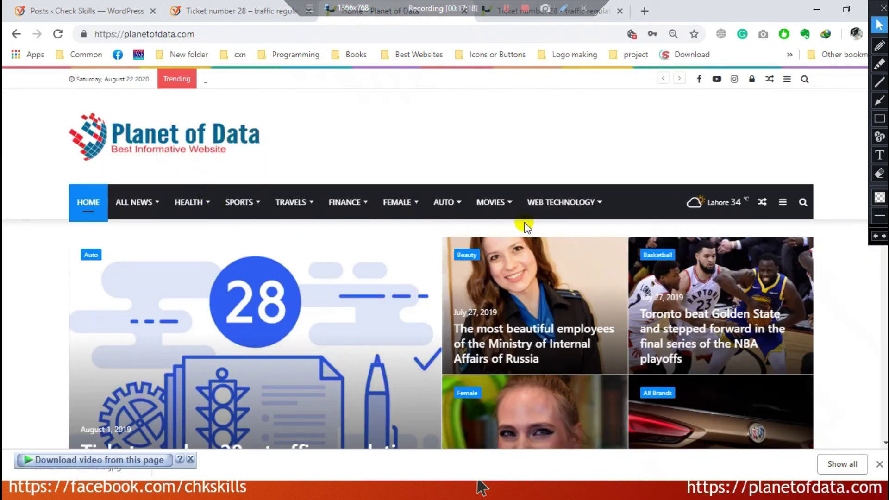
pyautogui.scroll(-20, 343, 112)
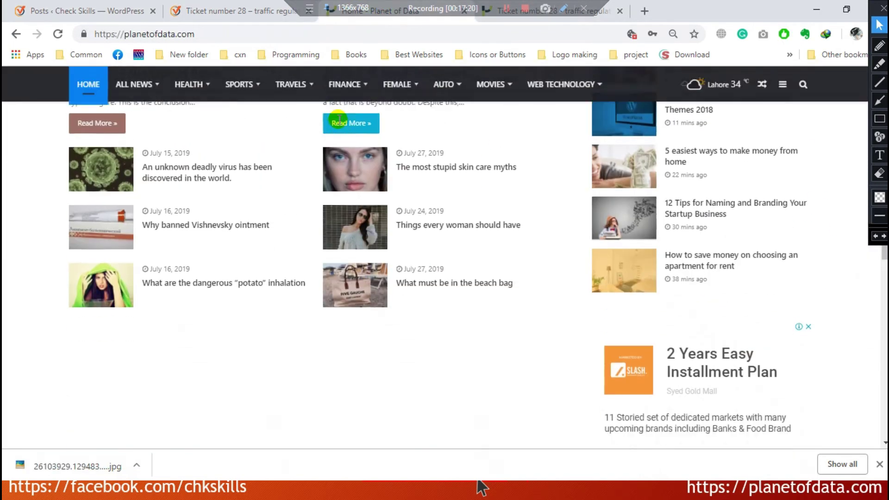
pyautogui.scroll(15, 338, 116)
pyautogui.scroll(1, 343, 145)
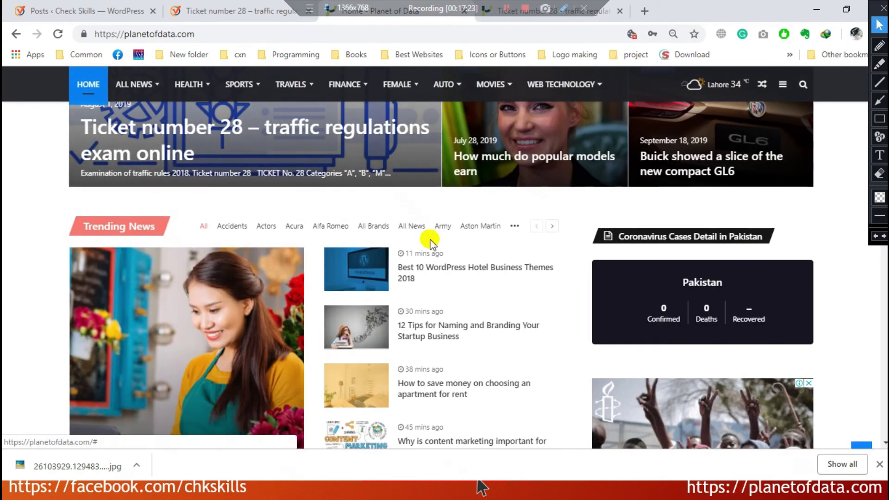
pyautogui.middleClick(447, 267)
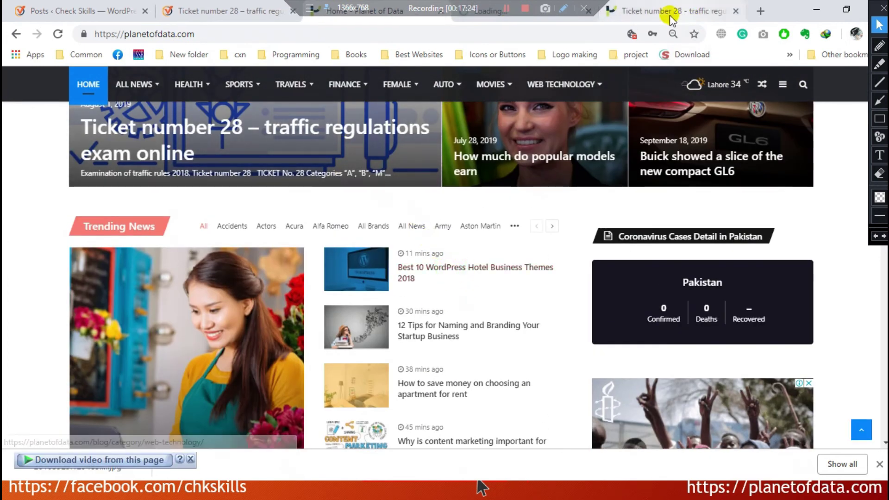
# Step: Skim the Best 10 WordPress Hotel Business Themes 2018 article down to its tags and share links and back to its introduction
pyautogui.click(524, 19)
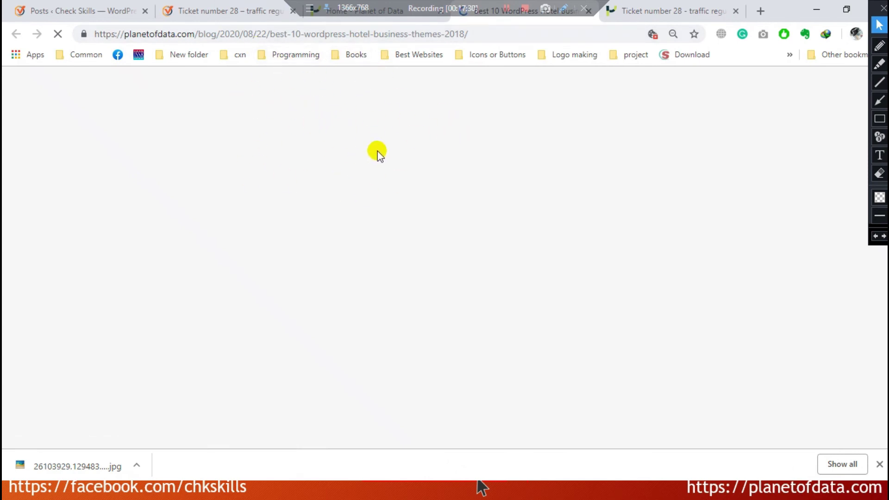
pyautogui.scroll(-7, 418, 234)
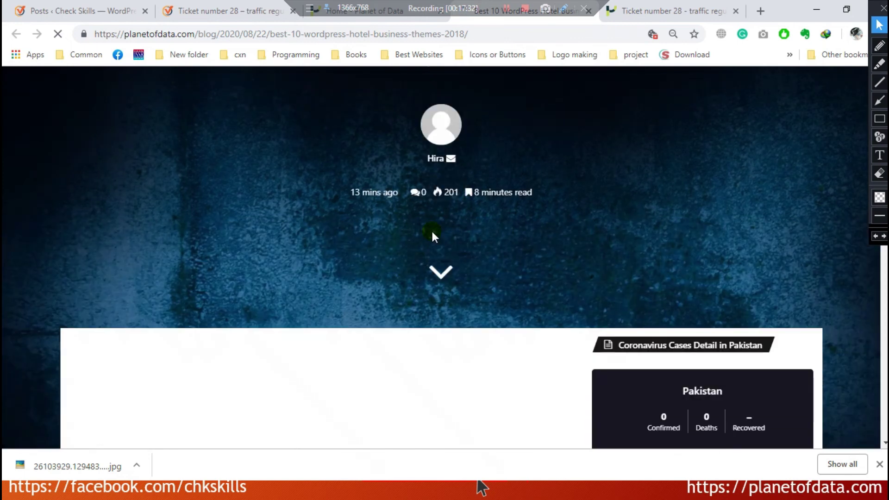
pyautogui.scroll(-10, 433, 232)
pyautogui.scroll(-10, 433, 237)
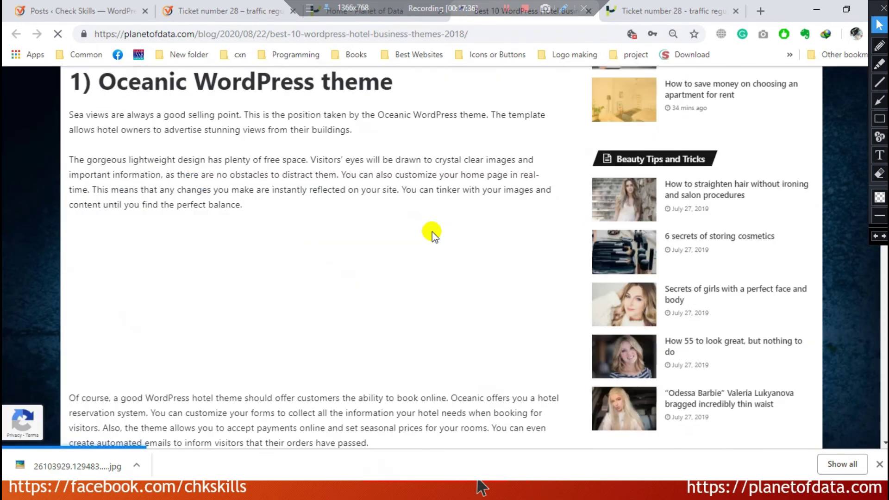
pyautogui.scroll(-20, 432, 232)
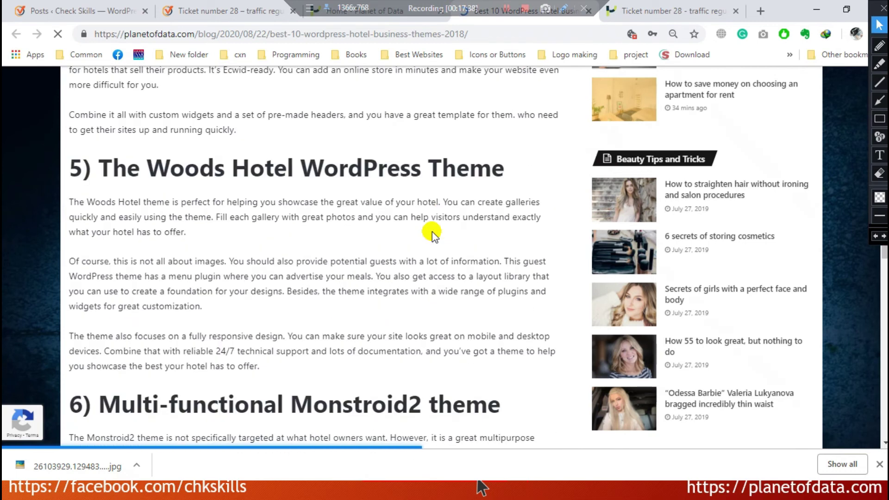
pyautogui.scroll(-20, 432, 232)
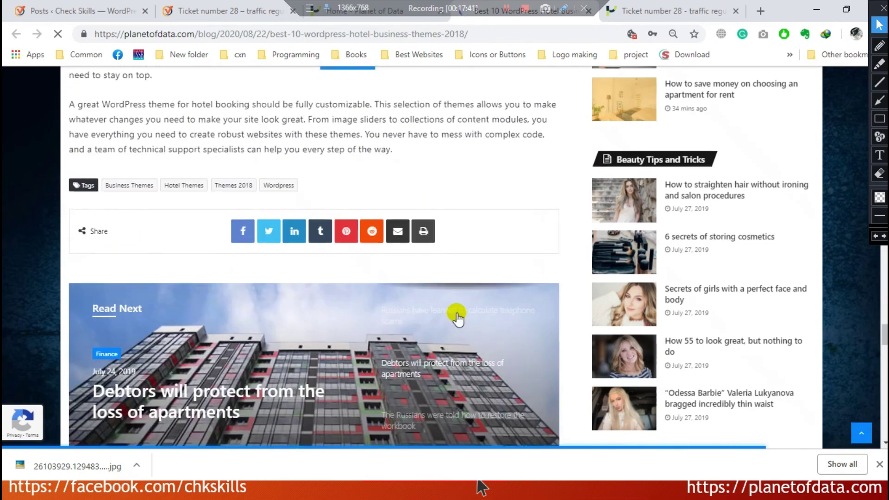
pyautogui.scroll(20, 456, 314)
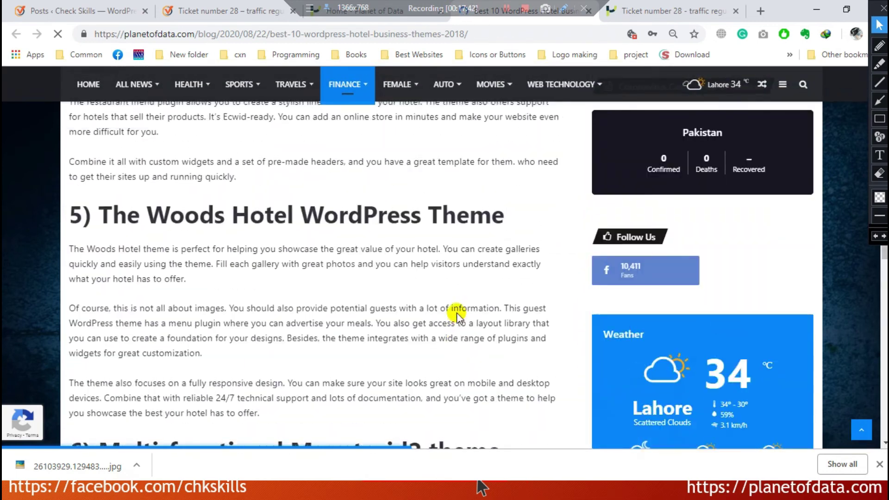
pyautogui.scroll(20, 457, 313)
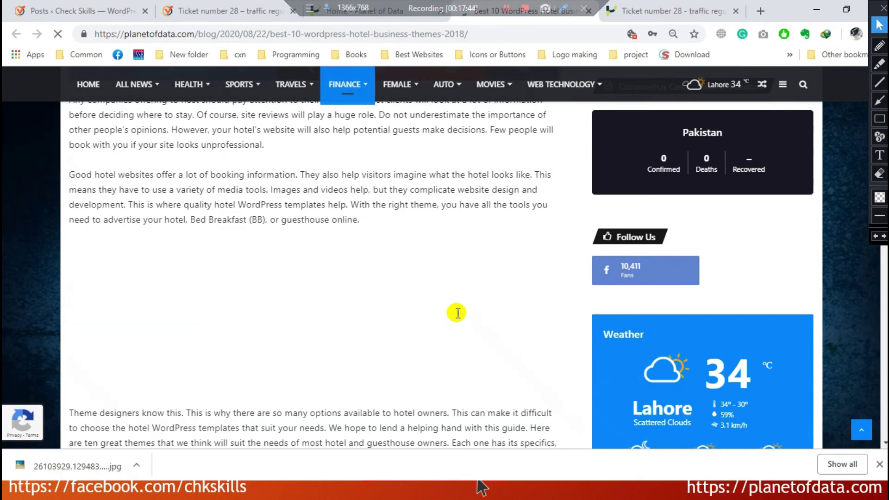
pyautogui.scroll(10, 457, 313)
# Step: Examine the article's introduction, its Table of Contents and the first theme section
pyautogui.scroll(-5, 148, 315)
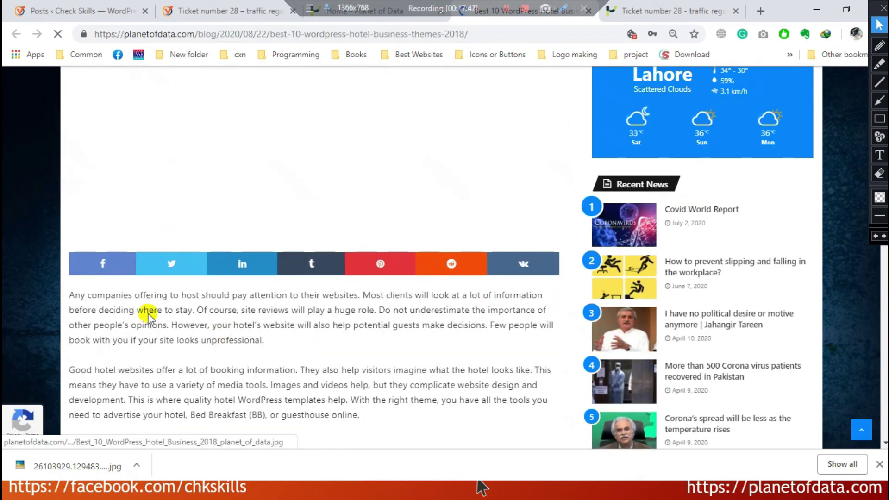
pyautogui.scroll(-8, 148, 315)
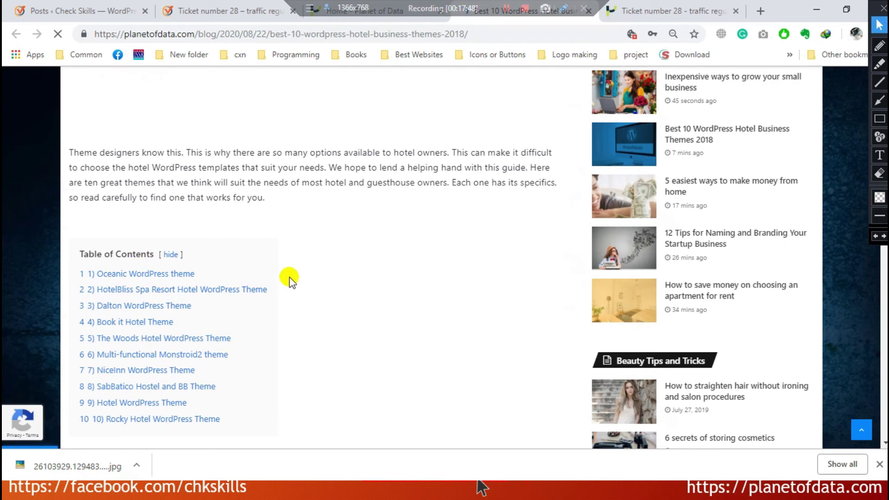
pyautogui.scroll(-8, 234, 277)
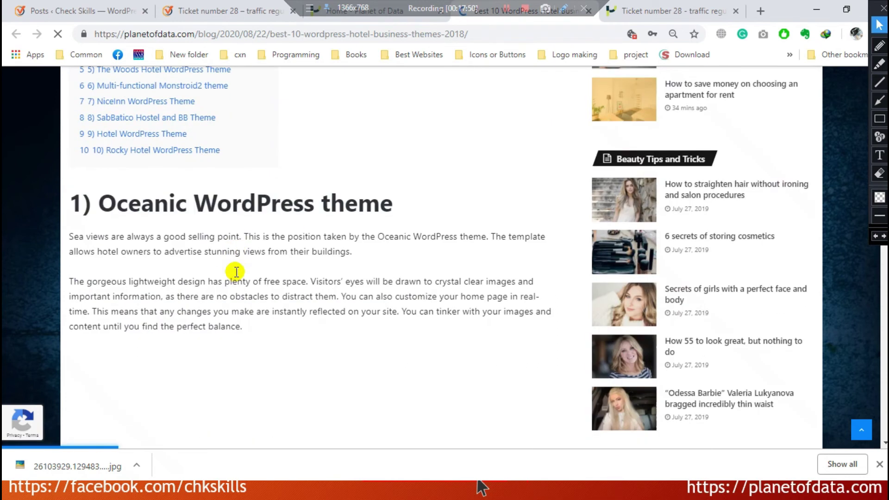
pyautogui.scroll(4, 236, 249)
pyautogui.scroll(1, 234, 246)
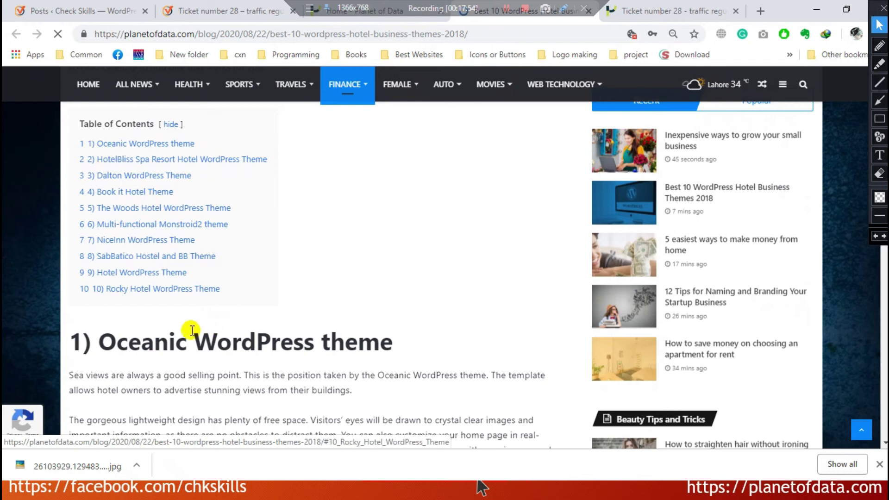
pyautogui.moveTo(143, 71)
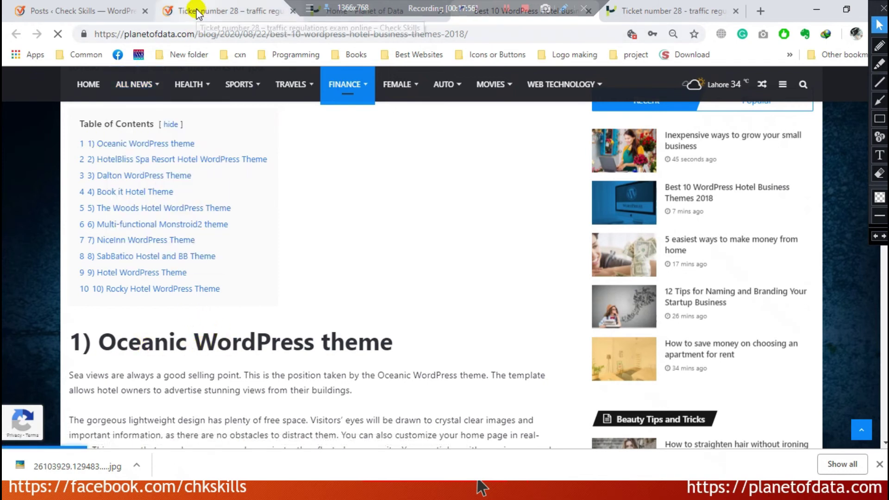
# Step: Glance at the site admin's posts list and look at the published Ticket number 28 post
pyautogui.click(32, 10)
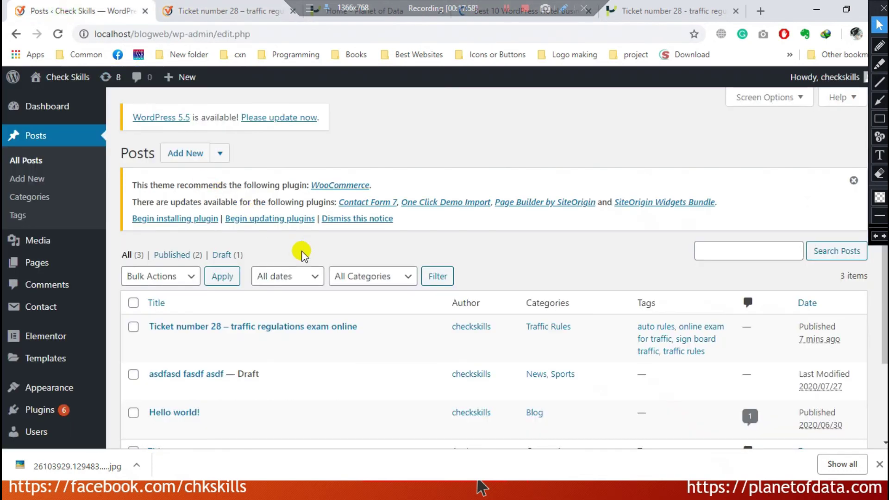
pyautogui.click(206, 10)
pyautogui.scroll(-6, 321, 235)
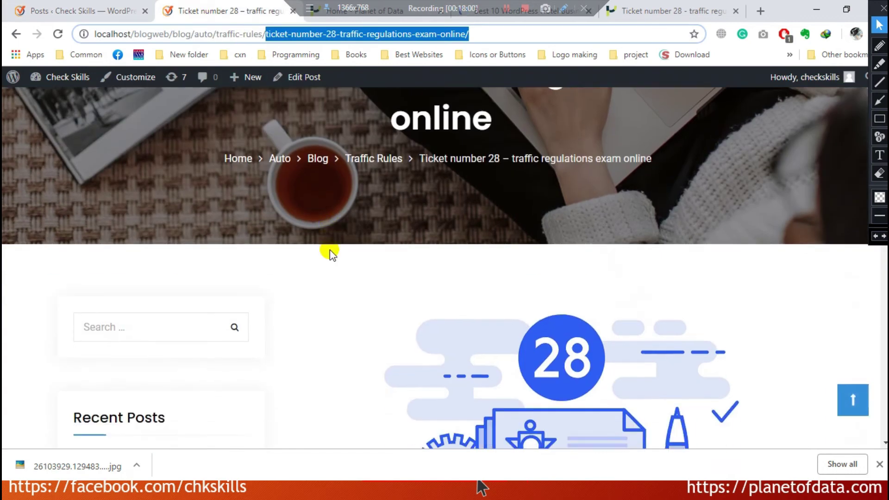
# Step: Return to the hotel themes article and highlight the heading "1) Oceanic WordPress theme" below the Table of Contents
pyautogui.click(493, 15)
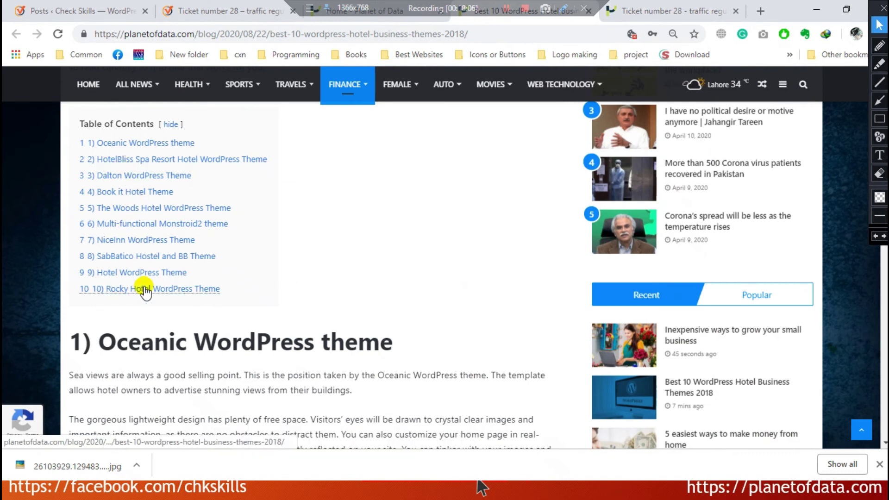
pyautogui.scroll(-2, 164, 298)
pyautogui.scroll(2, 165, 300)
pyautogui.tripleClick(344, 352)
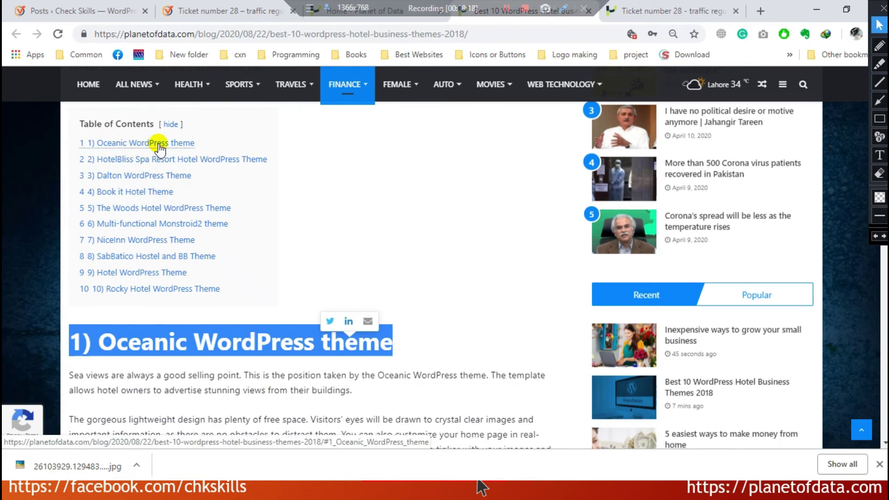
# Step: Examine the article's closing sections and highlight a concluding paragraph and the row of tags below the text
pyautogui.scroll(-10, 235, 198)
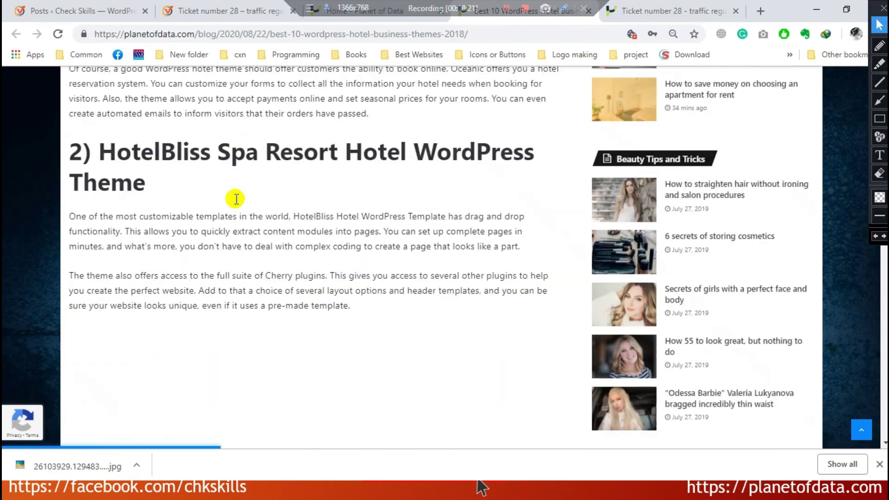
pyautogui.scroll(-20, 236, 199)
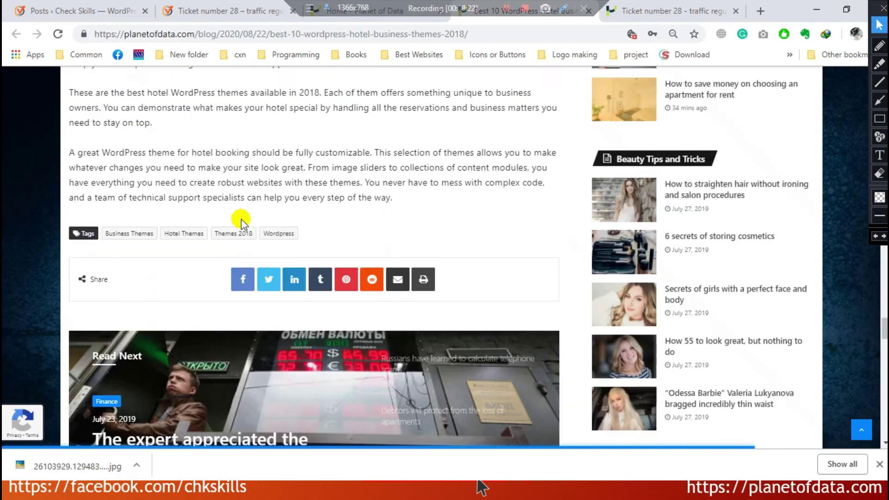
pyautogui.scroll(-6, 240, 222)
pyautogui.scroll(7, 239, 225)
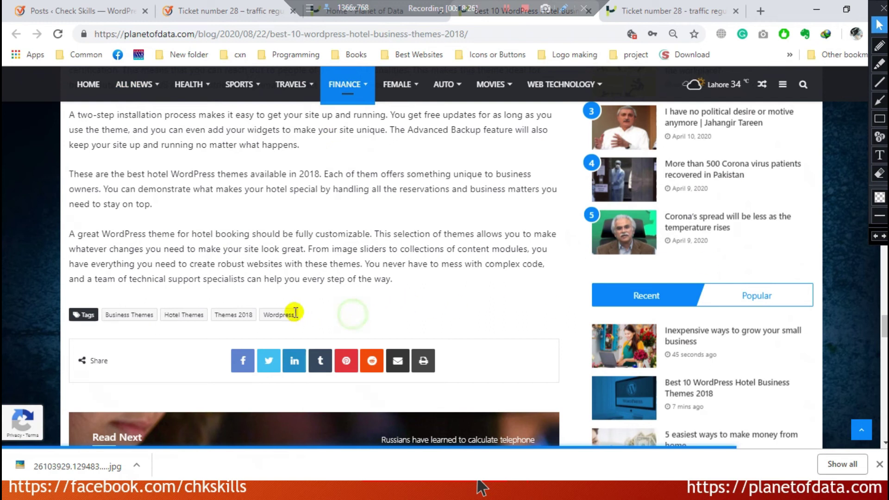
pyautogui.tripleClick(352, 204)
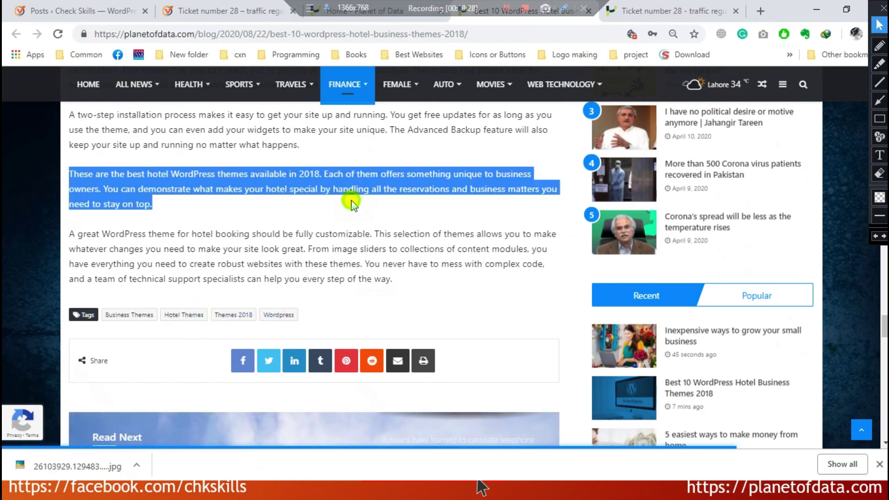
pyautogui.moveTo(315, 313); pyautogui.dragTo(201, 319)
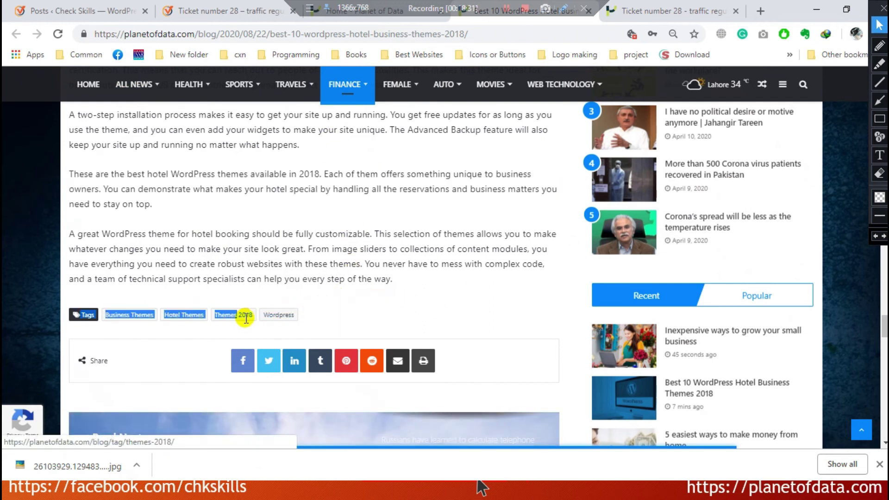
pyautogui.click(308, 313)
pyautogui.scroll(3, 217, 301)
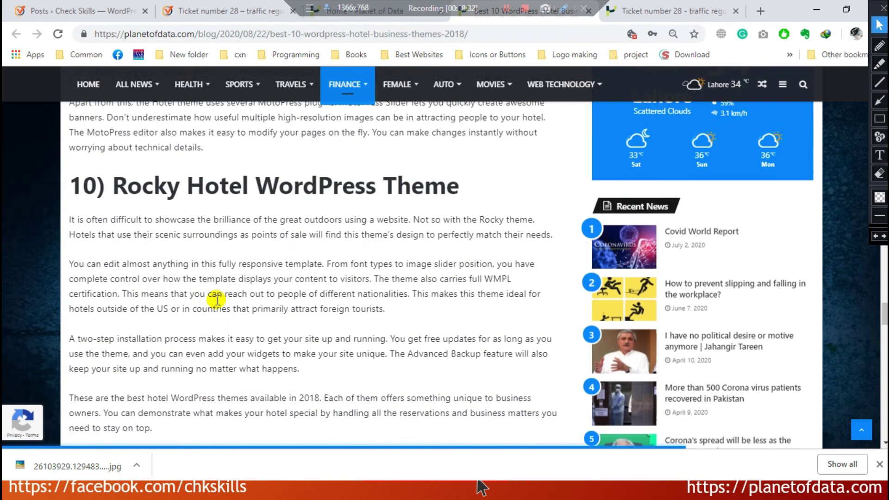
pyautogui.scroll(-4, 215, 298)
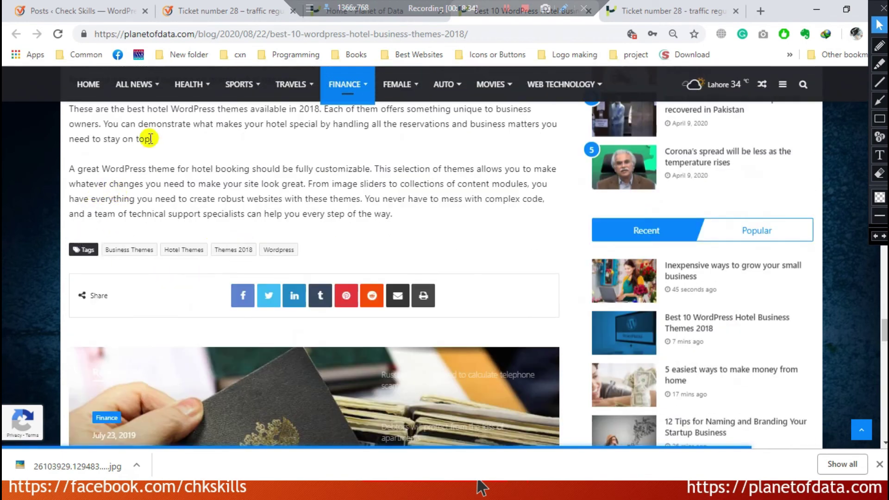
# Step: Open the article's Hotel Themes tag and look over the posts filed in its archive
pyautogui.scroll(1, 149, 138)
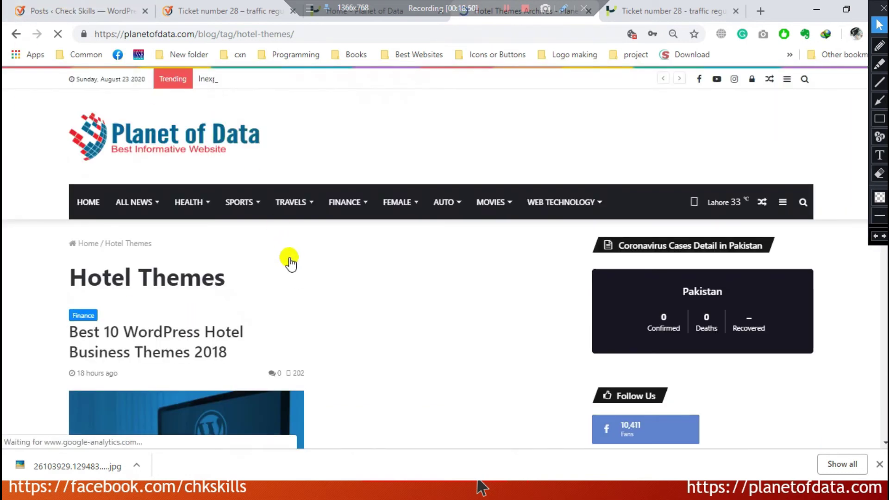
pyautogui.scroll(-8, 290, 259)
pyautogui.scroll(7, 324, 194)
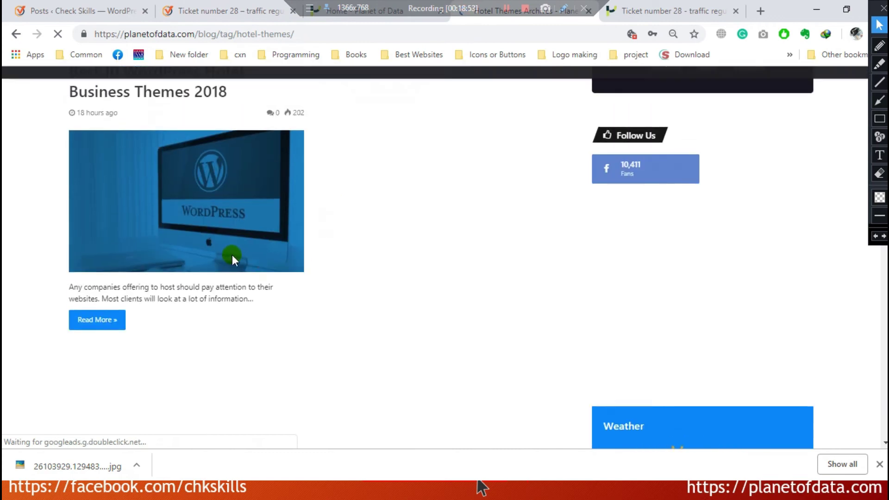
pyautogui.scroll(-3, 118, 240)
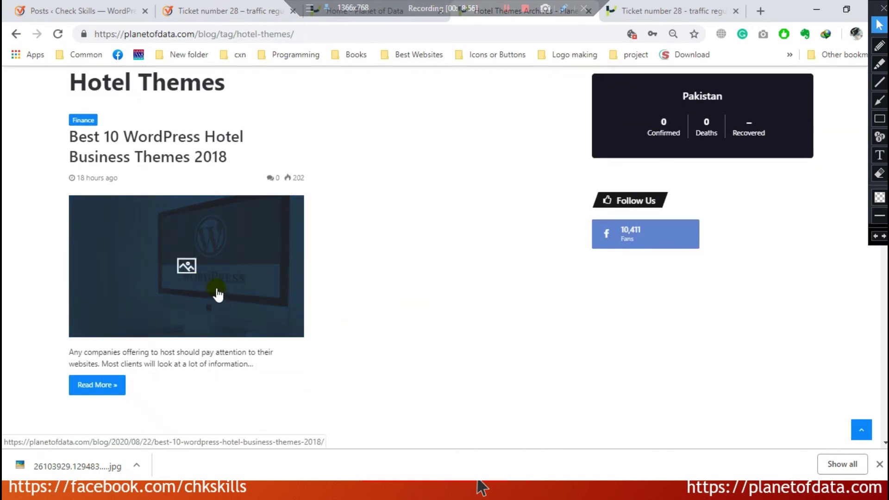
pyautogui.scroll(1, 217, 294)
pyautogui.scroll(-3, 258, 298)
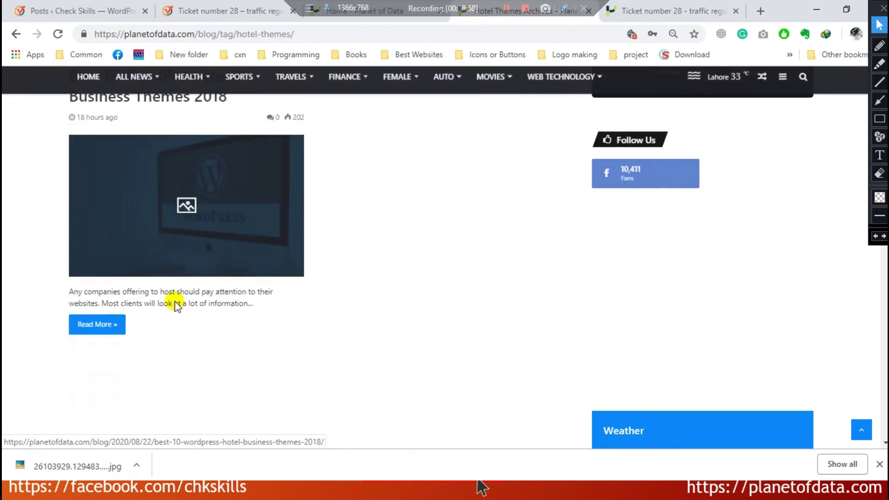
pyautogui.scroll(2, 149, 284)
pyautogui.scroll(4, 54, 198)
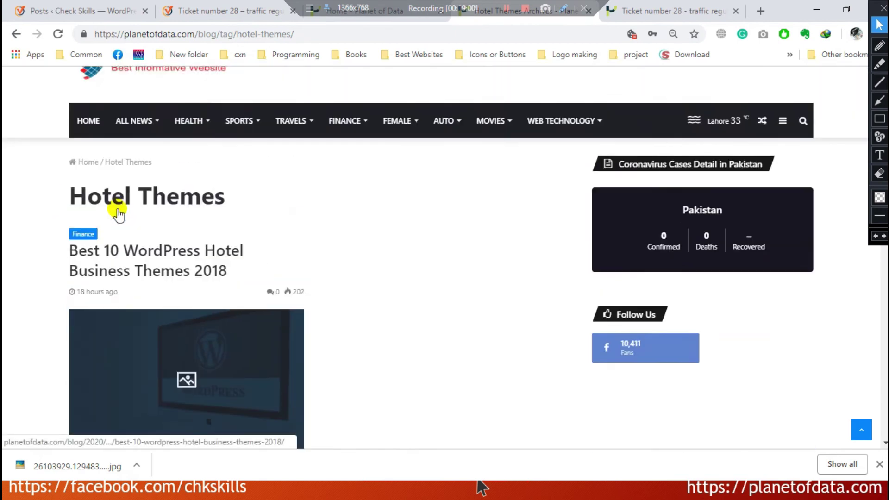
# Step: Compare the site admin's posts list with the published Ticket number 28 post and its tags, and return to the list
pyautogui.click(90, 4)
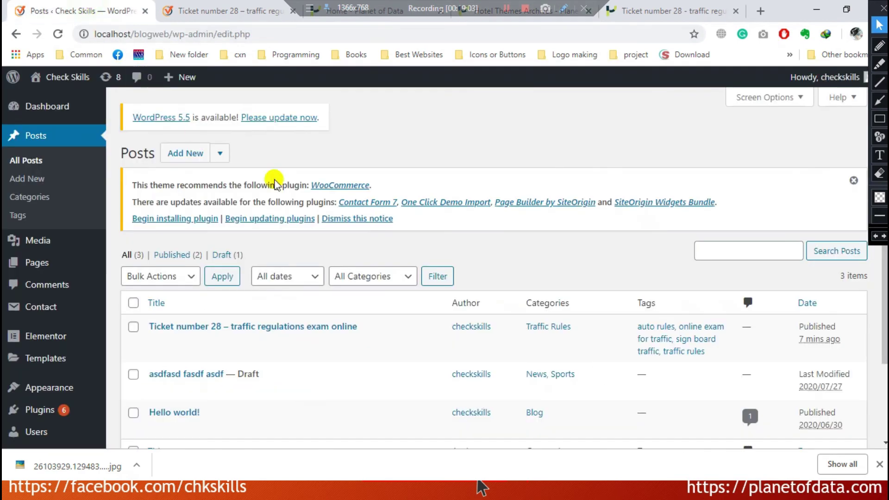
pyautogui.scroll(-2, 405, 258)
pyautogui.click(196, 15)
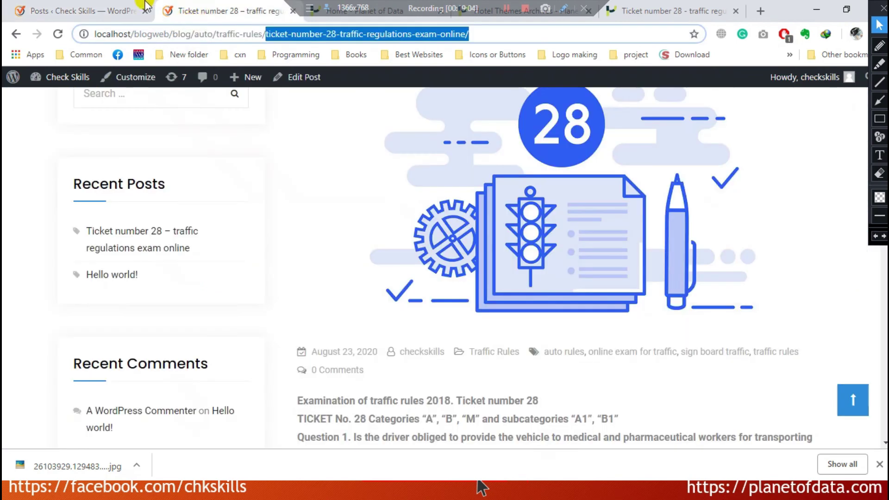
pyautogui.click(83, 11)
pyautogui.scroll(2, 95, 220)
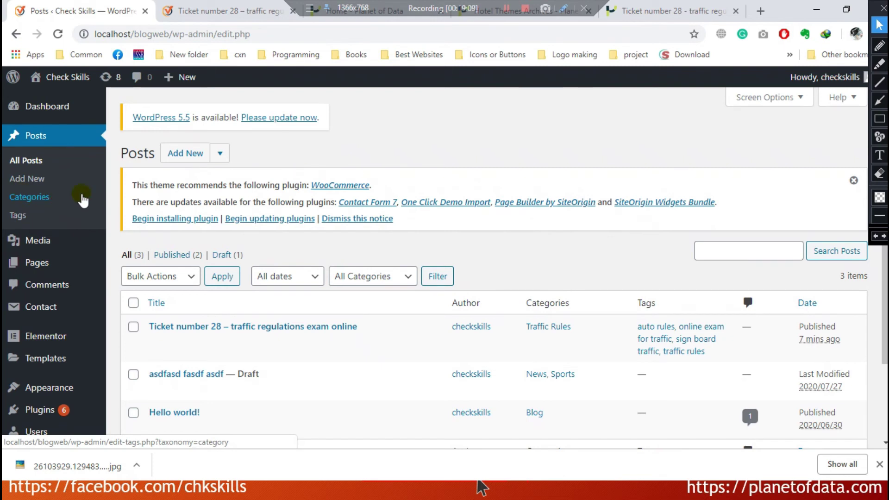
# Step: Check the topics on the Lecture 16 Wordpress Content slide and switch back to the posts list in the browser
pyautogui.hotkey('alt', 'Tab')
pyautogui.hotkey('alt', 'Tab')
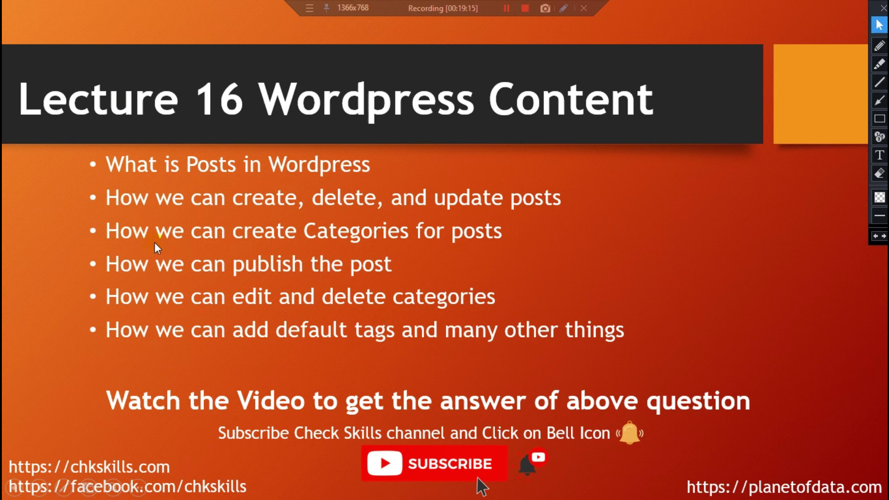
pyautogui.hotkey('alt', 'Tab')
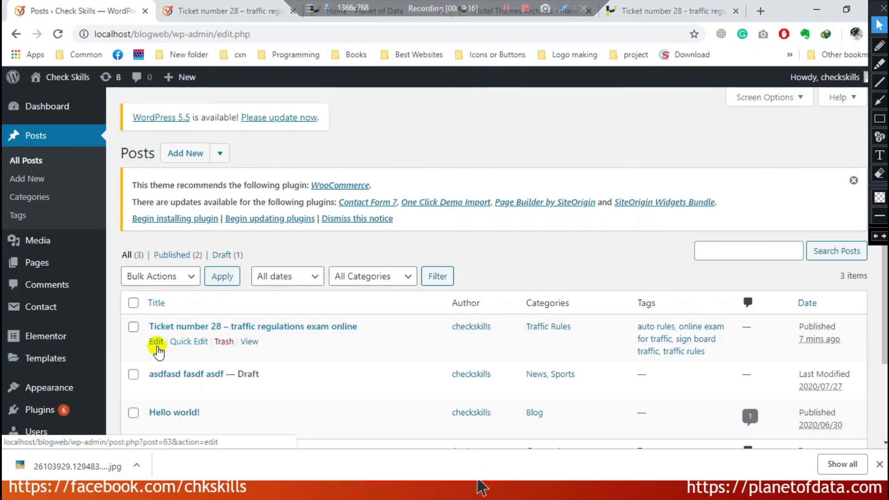
# Step: Open the Ticket number 28 post for editing and return to the list of all posts
pyautogui.click(158, 343)
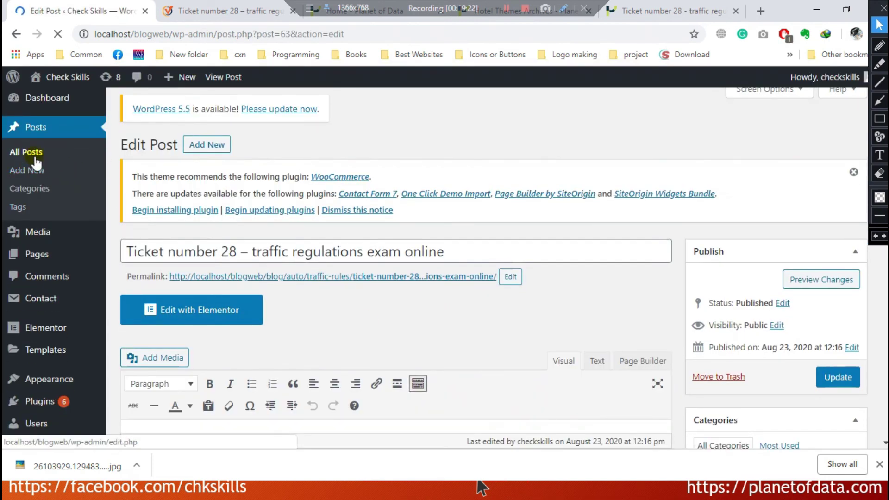
pyautogui.click(47, 162)
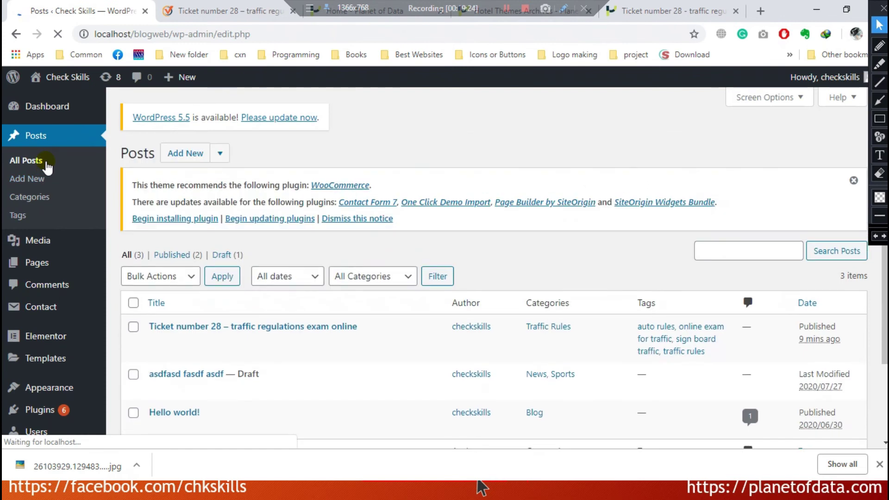
# Step: Look over the posts list with its row actions, search field, and date and category filter choices
pyautogui.scroll(-2, 283, 299)
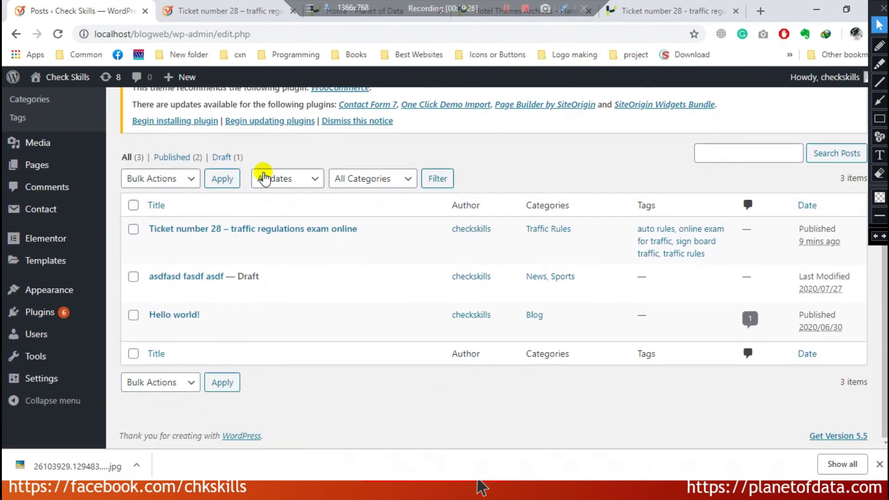
pyautogui.moveTo(216, 245)
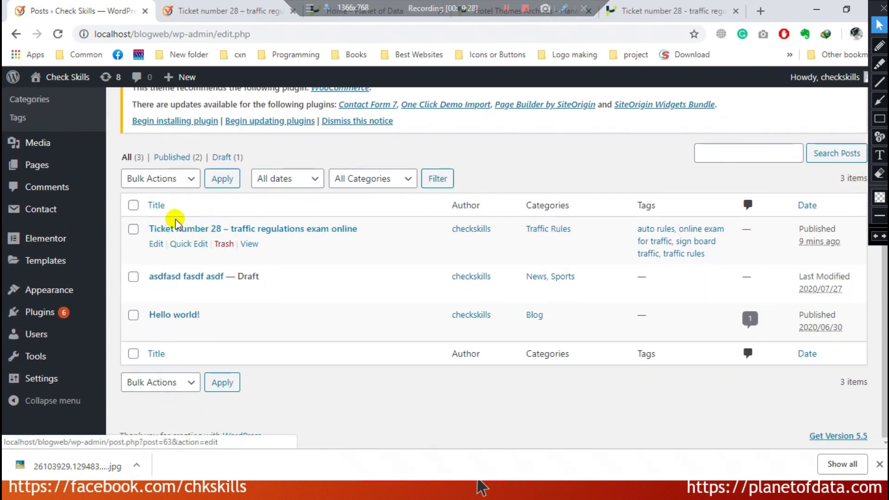
pyautogui.moveTo(176, 270)
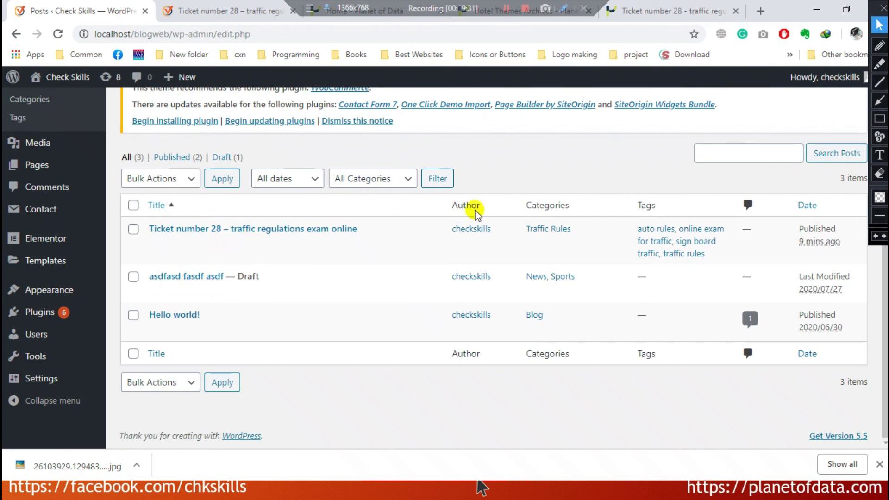
pyautogui.click(770, 147)
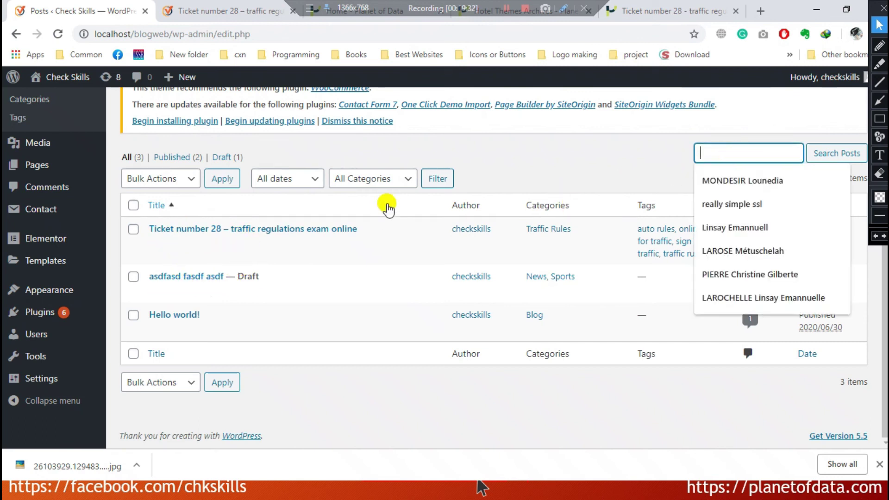
pyautogui.click(302, 179)
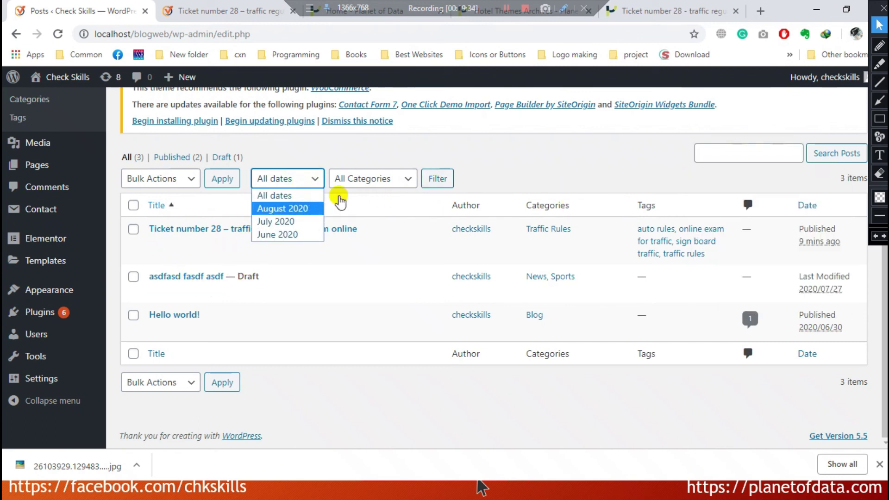
pyautogui.click(383, 178)
pyautogui.click(383, 178)
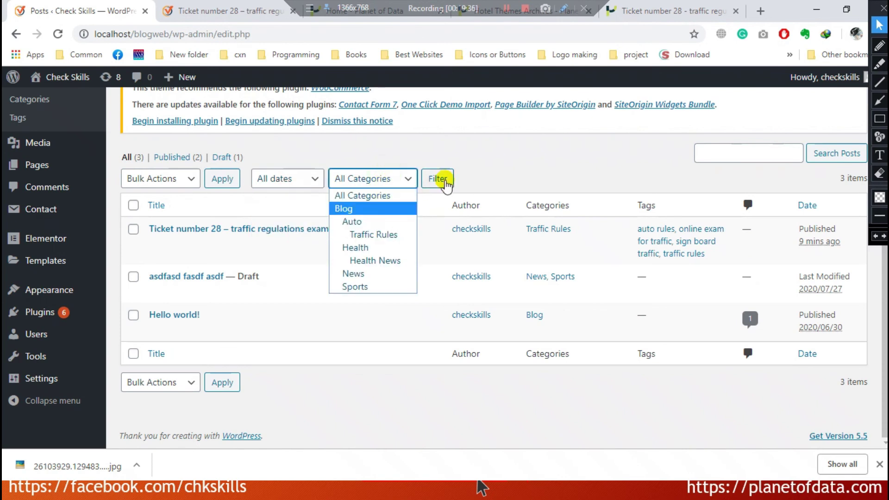
pyautogui.click(536, 177)
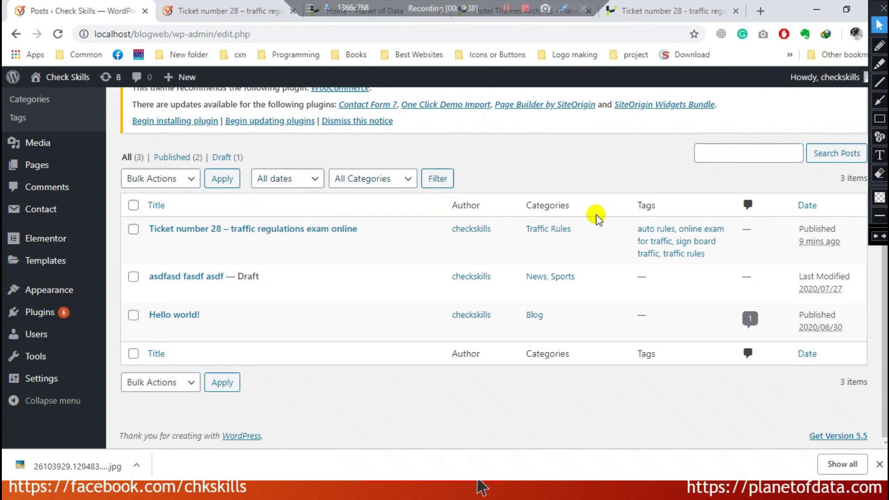
pyautogui.scroll(1, 510, 222)
pyautogui.scroll(-1, 476, 251)
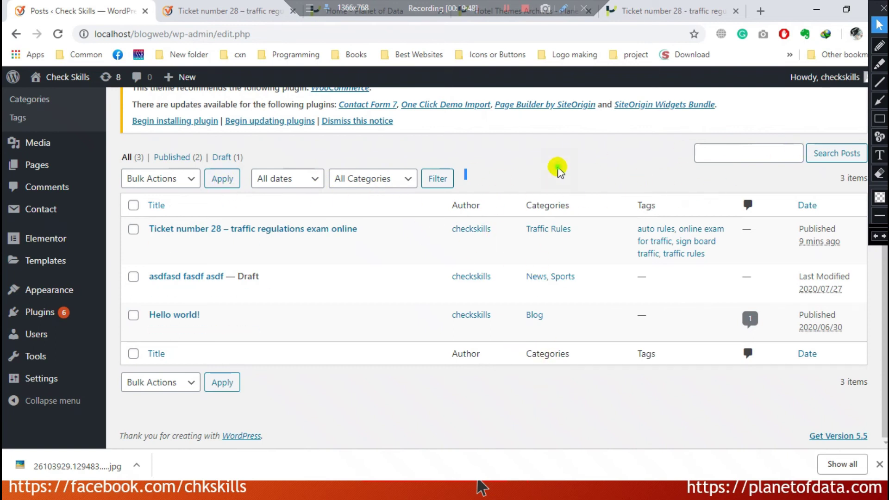
# Step: Open the Ticket number 28 post for editing and look at its publish status options, accepting Published
pyautogui.scroll(1, 482, 229)
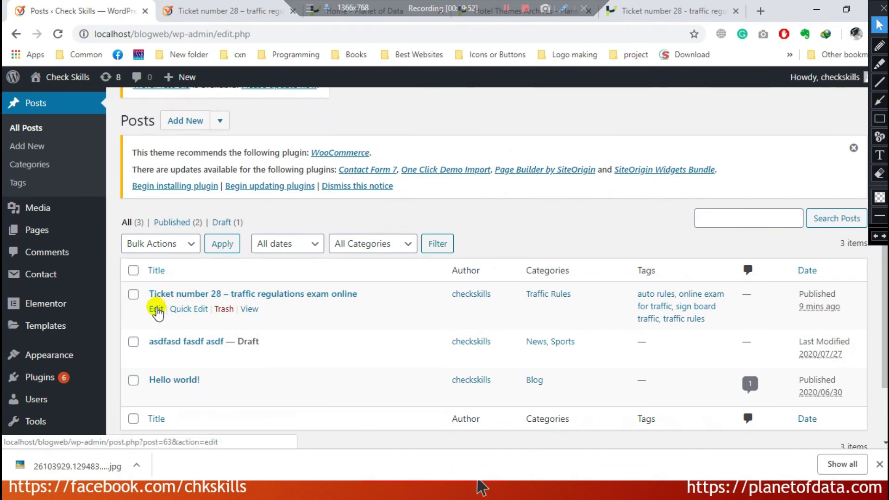
pyautogui.click(157, 309)
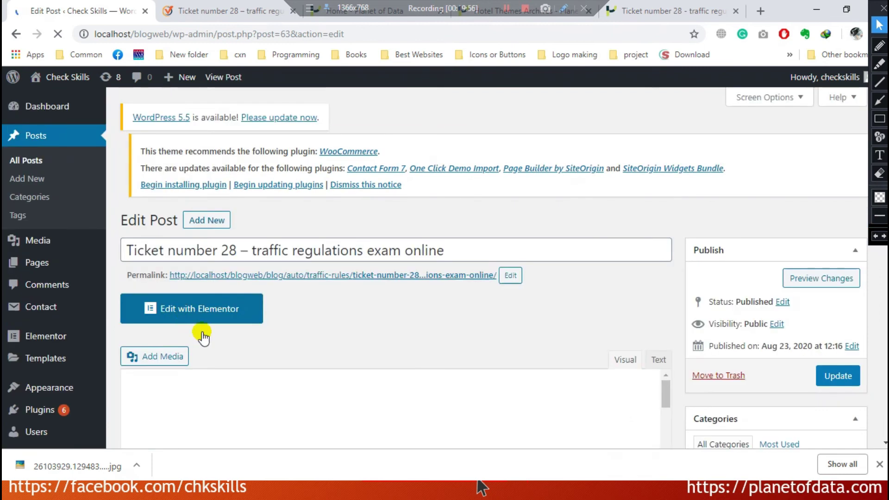
pyautogui.scroll(-1, 296, 325)
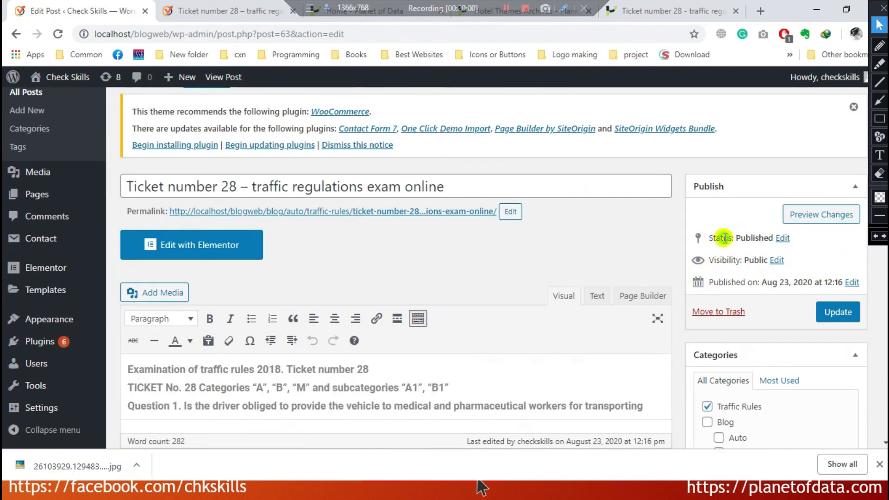
pyautogui.tripleClick(725, 238)
pyautogui.click(757, 238)
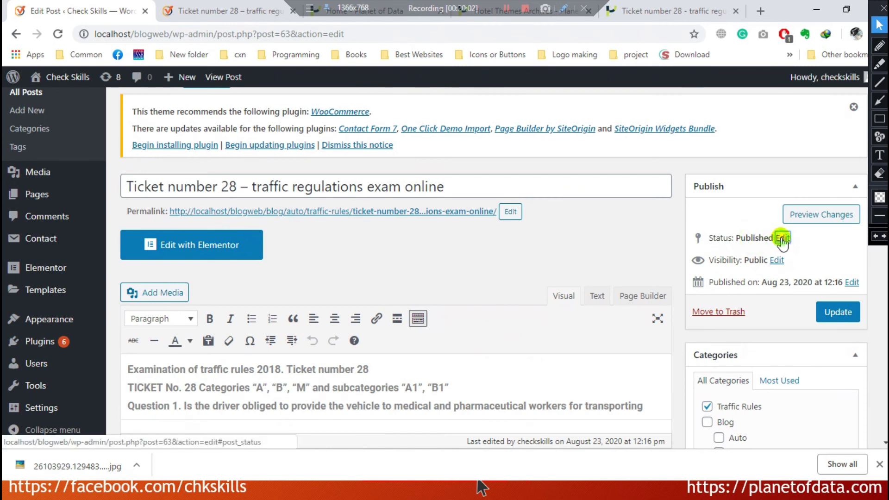
pyautogui.click(783, 238)
pyautogui.click(757, 258)
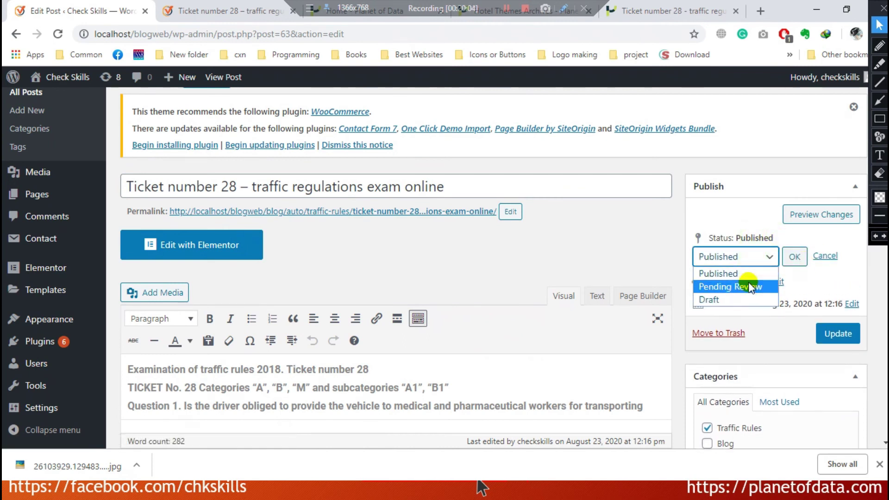
pyautogui.click(745, 256)
pyautogui.click(794, 257)
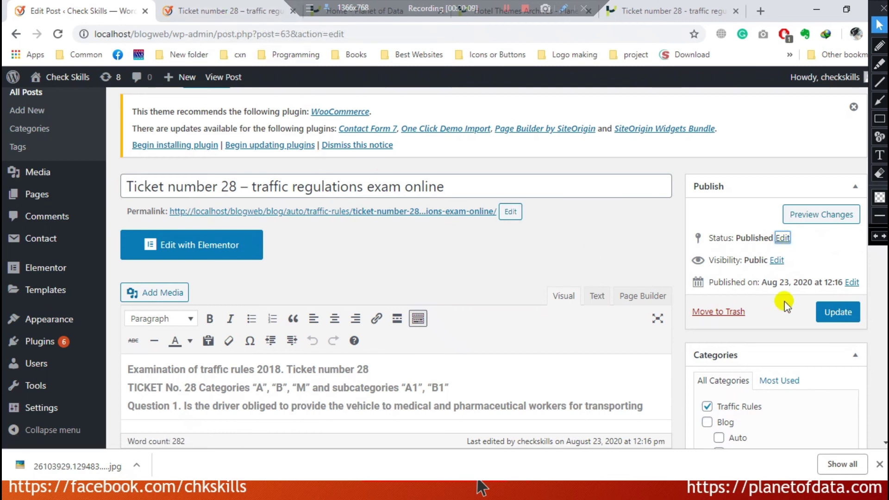
# Step: Glance at the published Ticket number 28 page and view the visibility options in the post editor
pyautogui.click(214, 11)
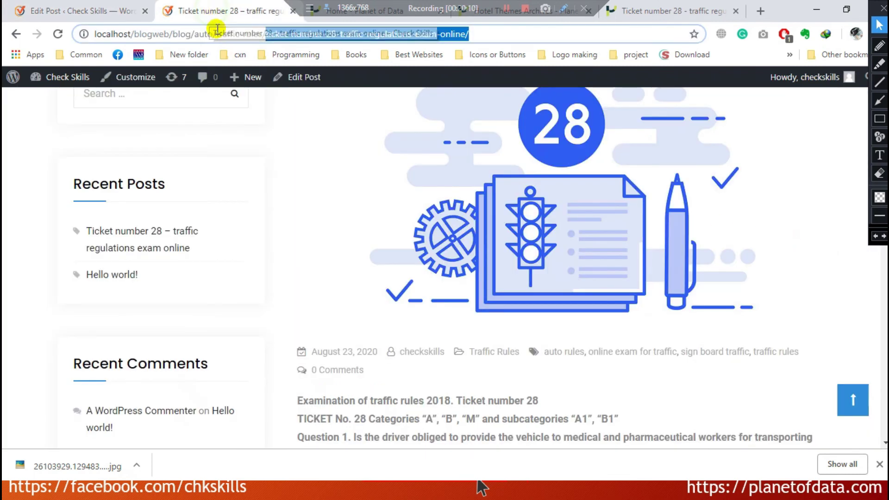
pyautogui.click(119, 10)
pyautogui.click(780, 261)
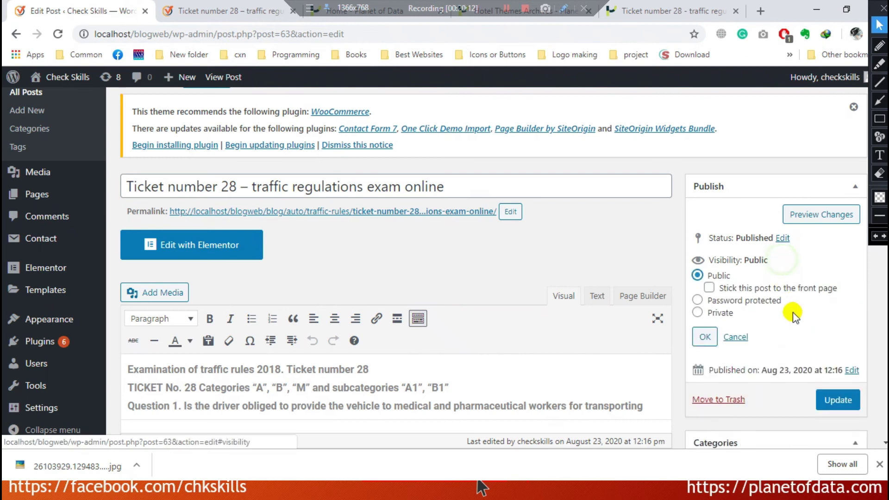
pyautogui.click(735, 335)
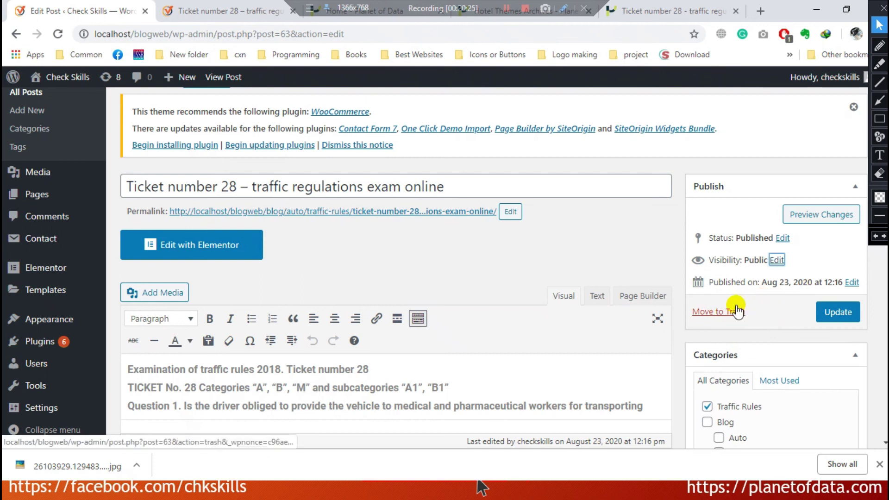
# Step: Examine the post's publish date fields and the month choices, and close the date editing
pyautogui.click(853, 282)
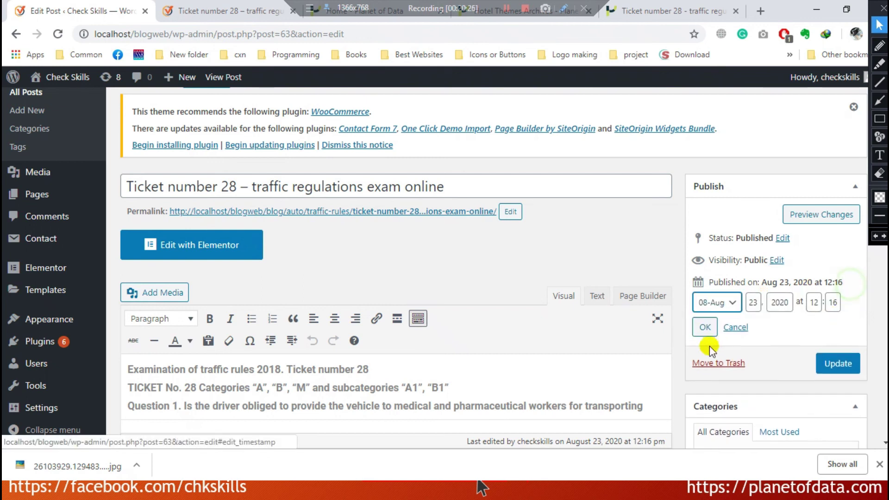
pyautogui.click(740, 303)
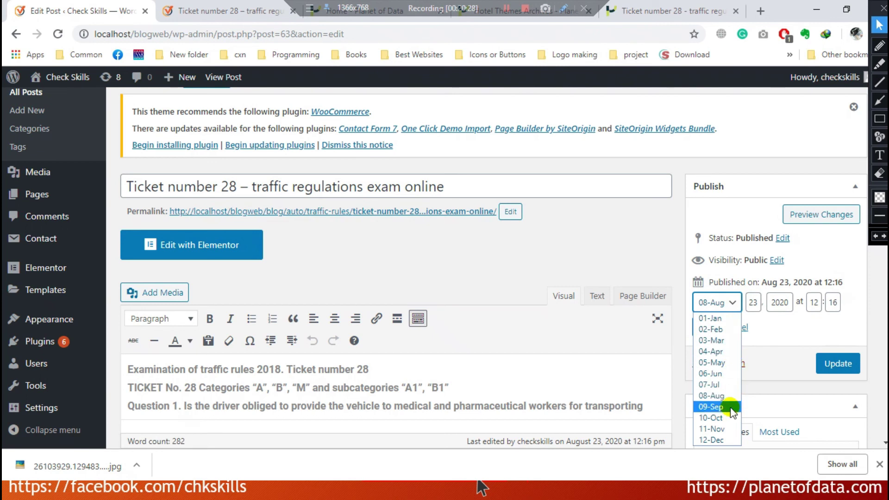
pyautogui.click(797, 330)
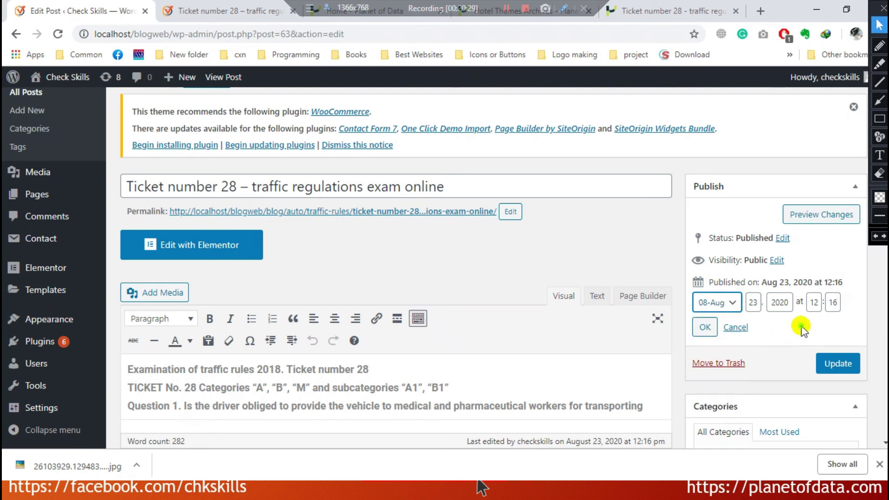
pyautogui.click(704, 324)
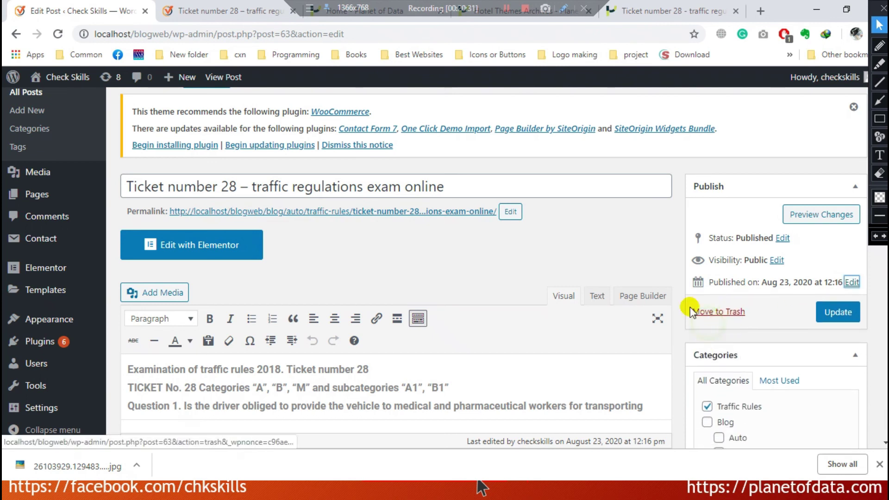
pyautogui.click(841, 314)
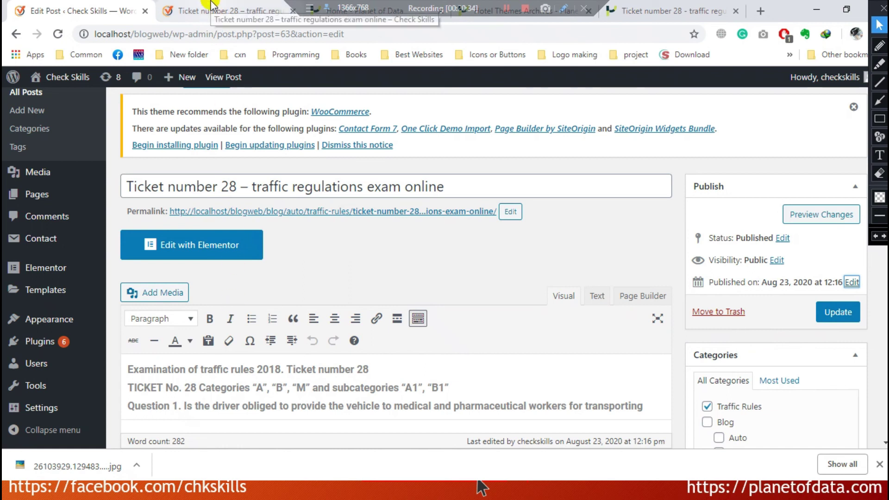
# Step: View the header of the published post and look through its content, categories and tags in the editor
pyautogui.click(226, 10)
pyautogui.scroll(6, 351, 268)
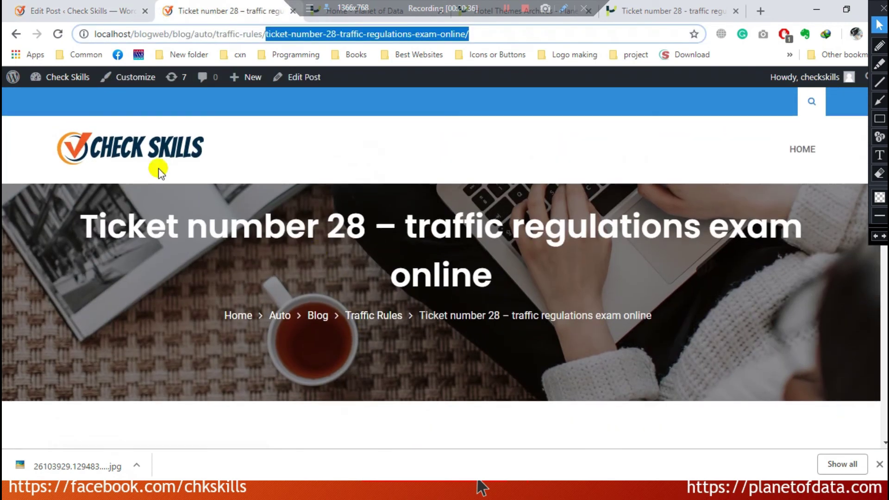
pyautogui.click(37, 11)
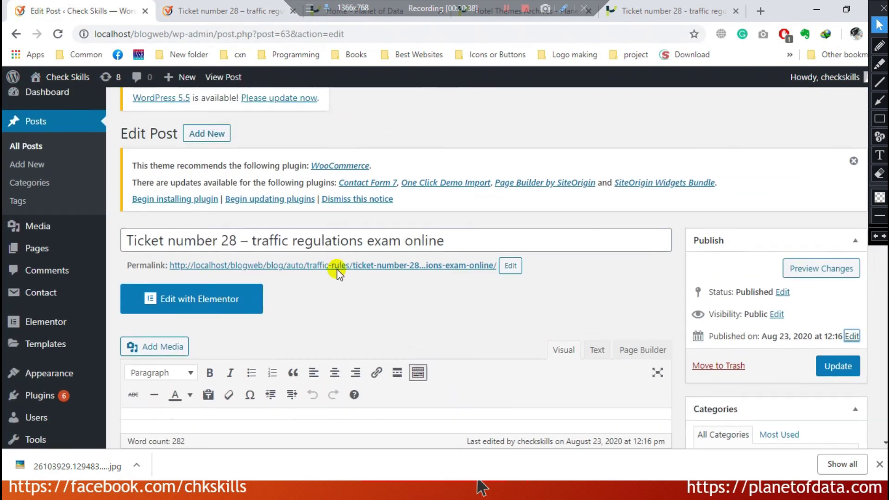
pyautogui.scroll(-10, 337, 274)
pyautogui.scroll(-3, 325, 277)
pyautogui.scroll(6, 185, 241)
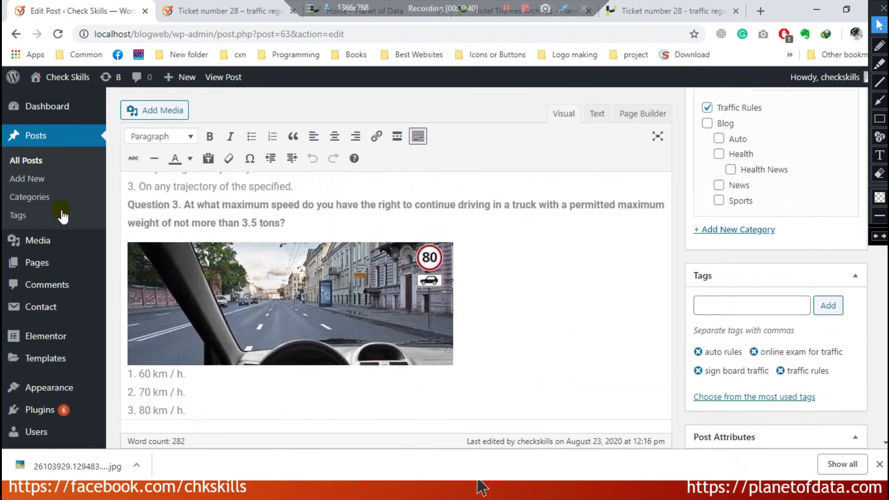
# Step: Go back to the list of all posts and move the Ticket number 28 post to the Trash
pyautogui.click(29, 163)
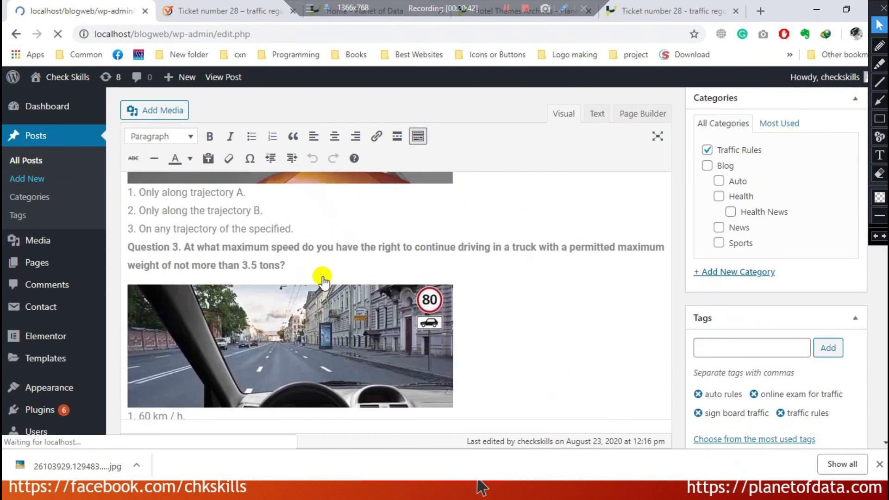
pyautogui.scroll(-1, 217, 309)
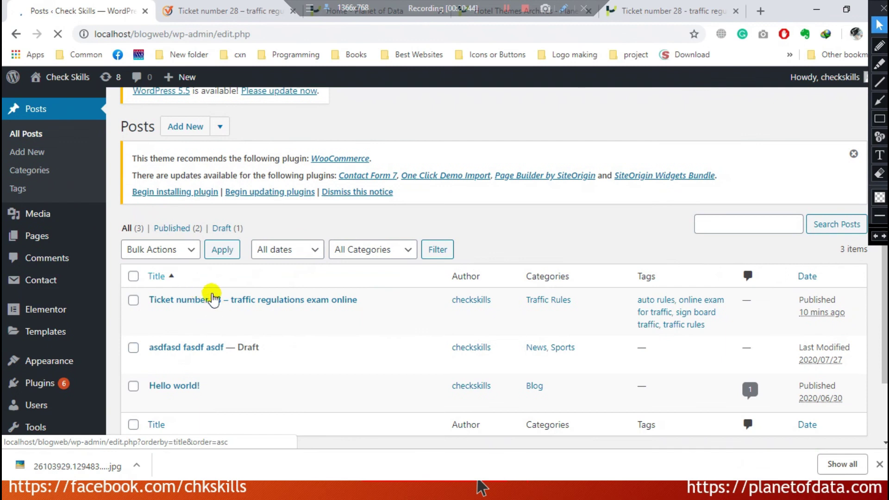
pyautogui.scroll(-1, 214, 297)
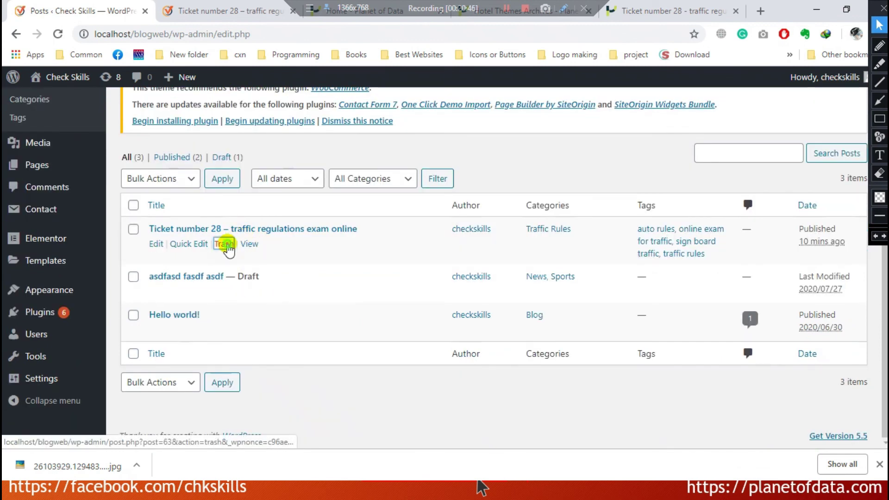
pyautogui.click(225, 245)
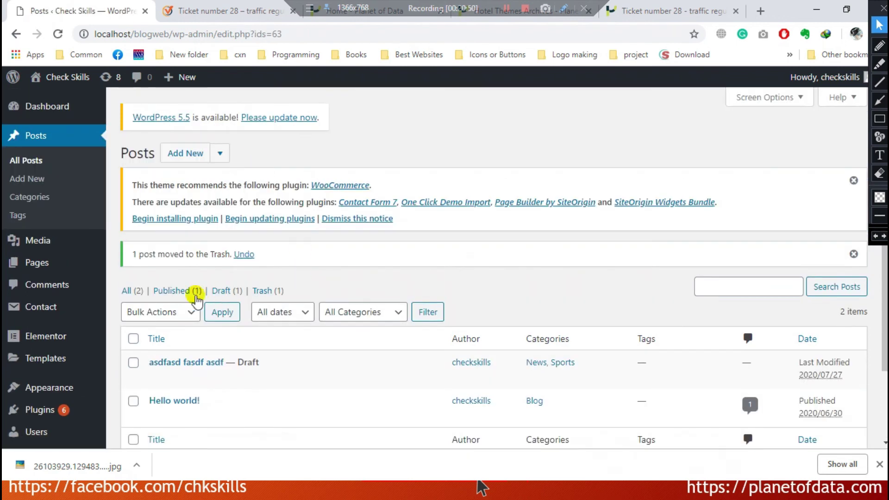
# Step: Look at the trashed posts, the published posts and the list of all posts
pyautogui.click(268, 291)
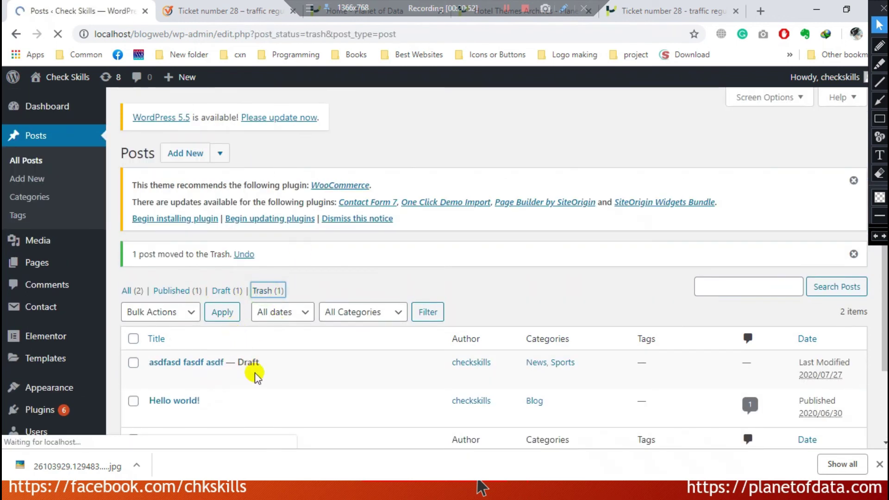
pyautogui.moveTo(173, 348)
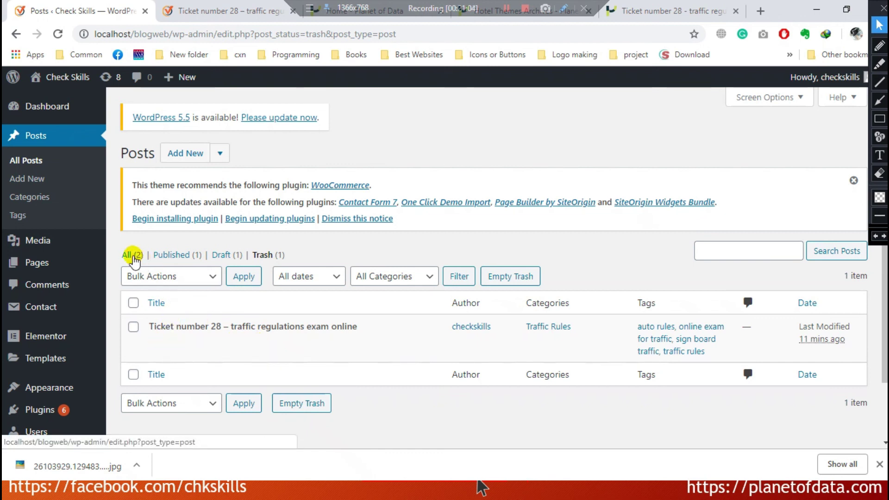
pyautogui.click(177, 255)
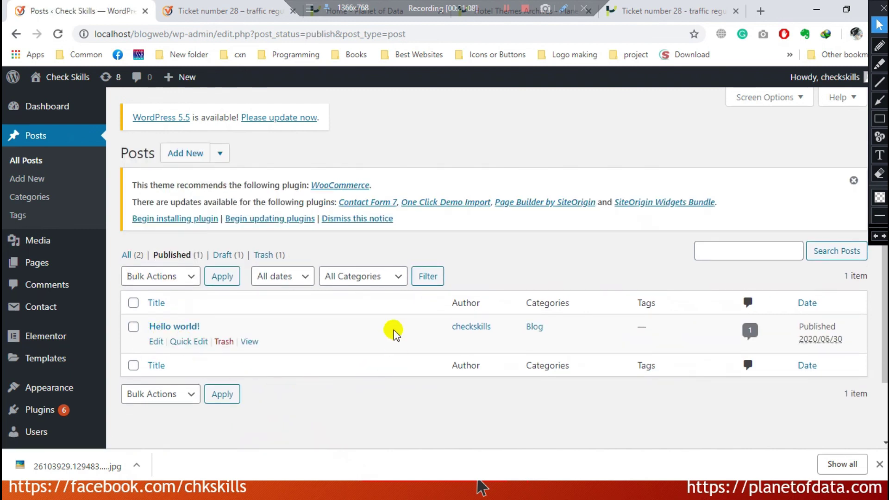
pyautogui.click(128, 256)
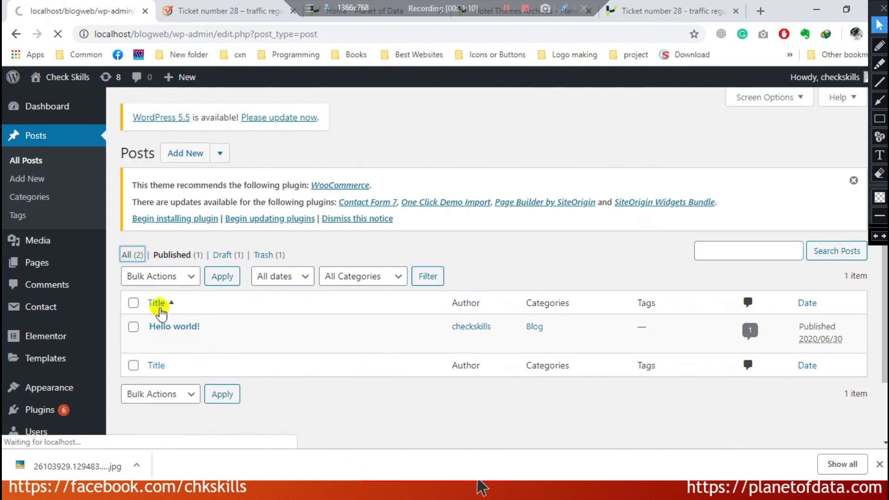
# Step: Restore the Ticket number 28 post from the Trash
pyautogui.click(263, 255)
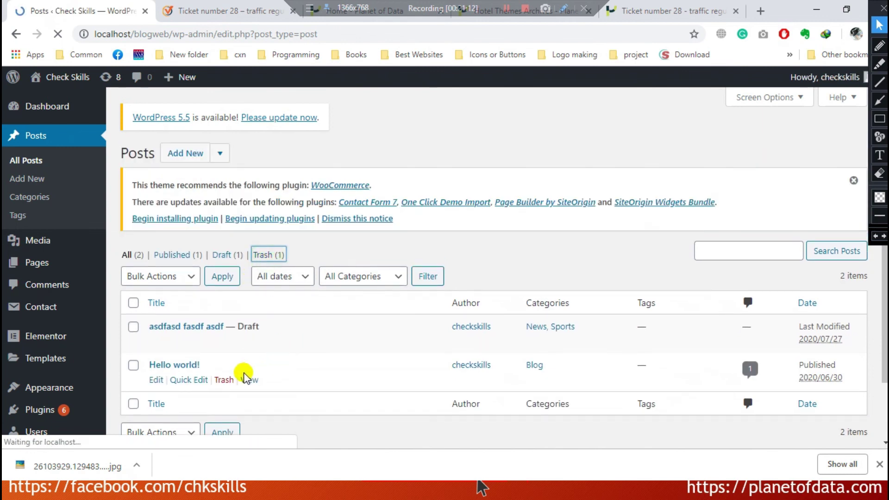
pyautogui.click(160, 341)
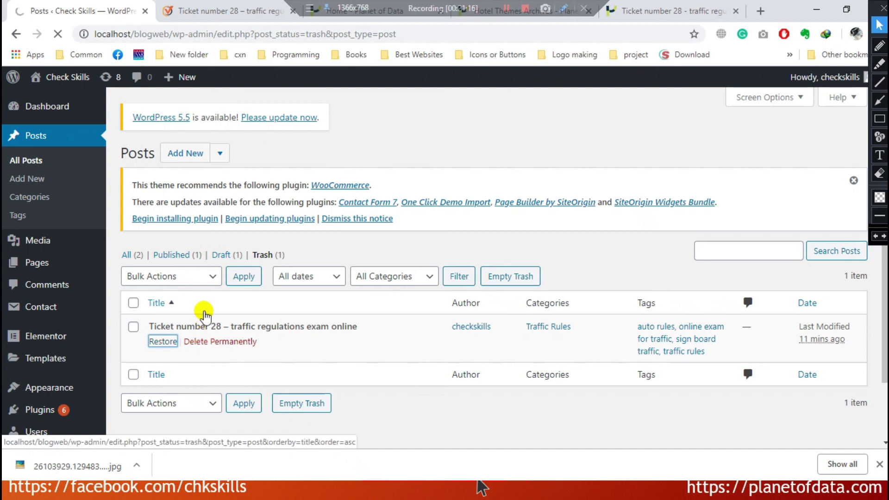
# Step: Check the published post on the site, and view the lists of published and draft posts
pyautogui.click(194, 11)
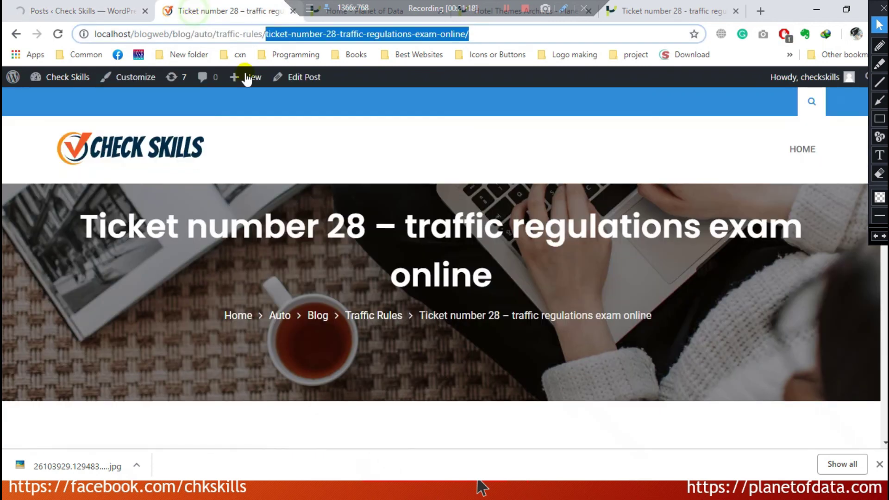
pyautogui.click(49, 8)
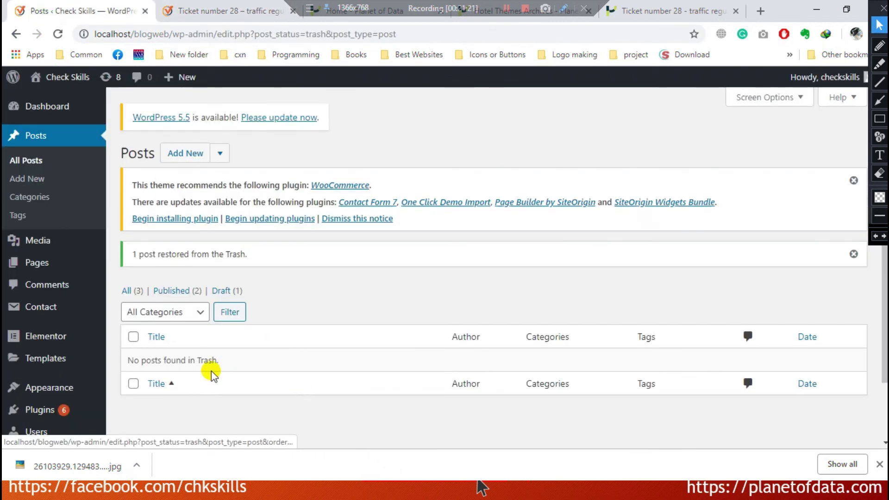
pyautogui.click(170, 292)
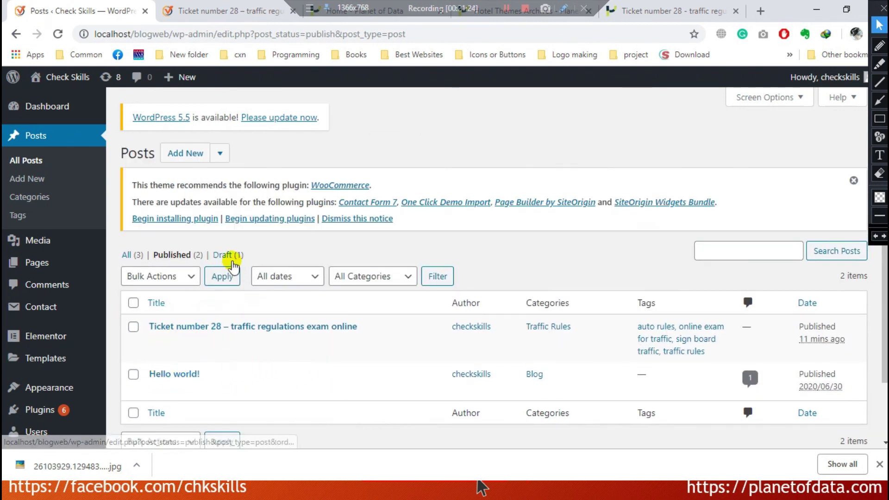
pyautogui.click(225, 256)
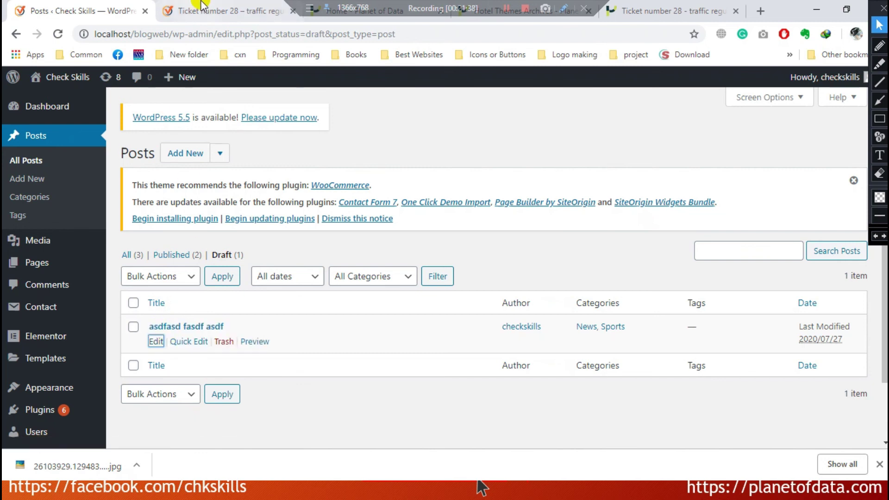
# Step: Look at the Ticket number 28 post on the site, open the site's home page, and return to the draft posts list
pyautogui.click(227, 11)
pyautogui.scroll(-4, 264, 191)
pyautogui.scroll(4, 247, 210)
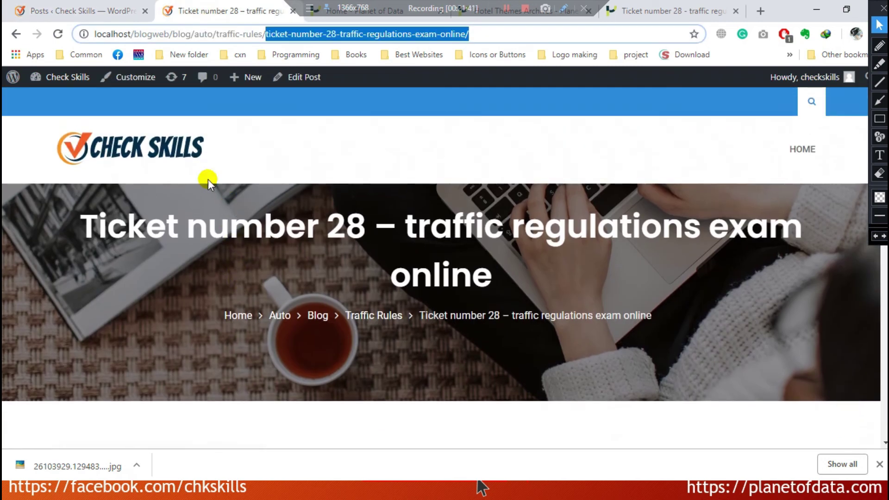
pyautogui.click(156, 135)
pyautogui.click(113, 8)
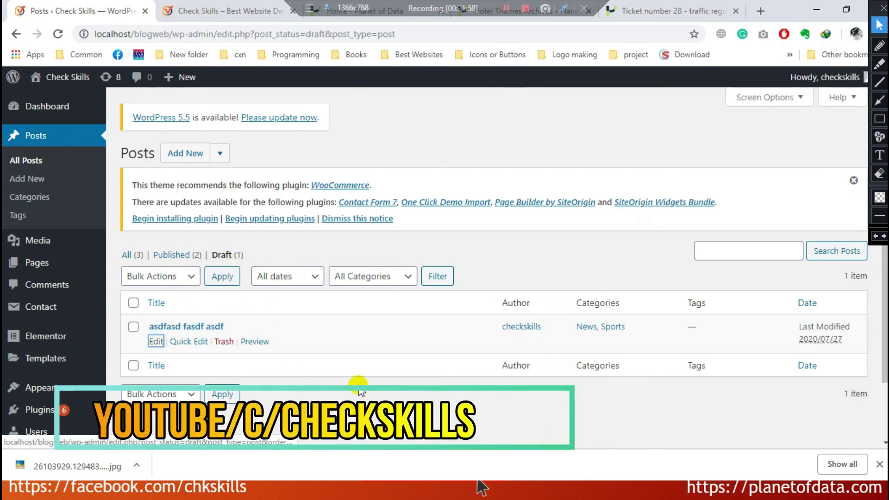
pyautogui.scroll(-2, 213, 378)
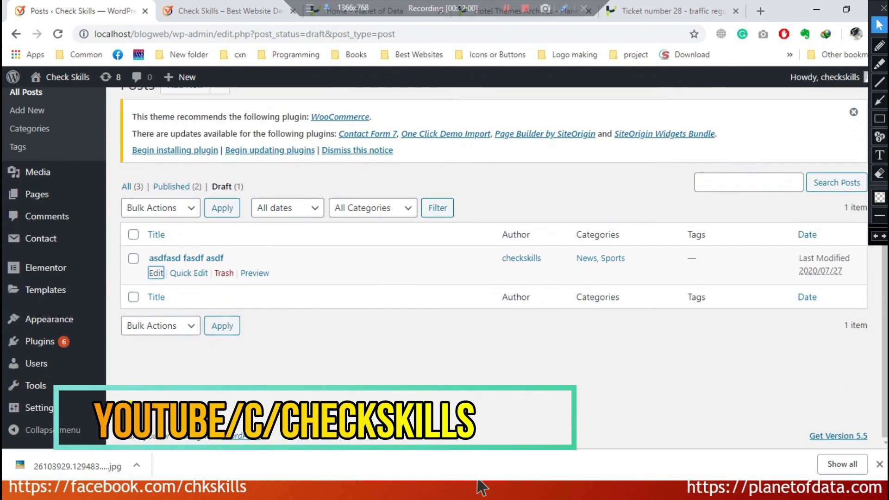
pyautogui.scroll(2, 226, 399)
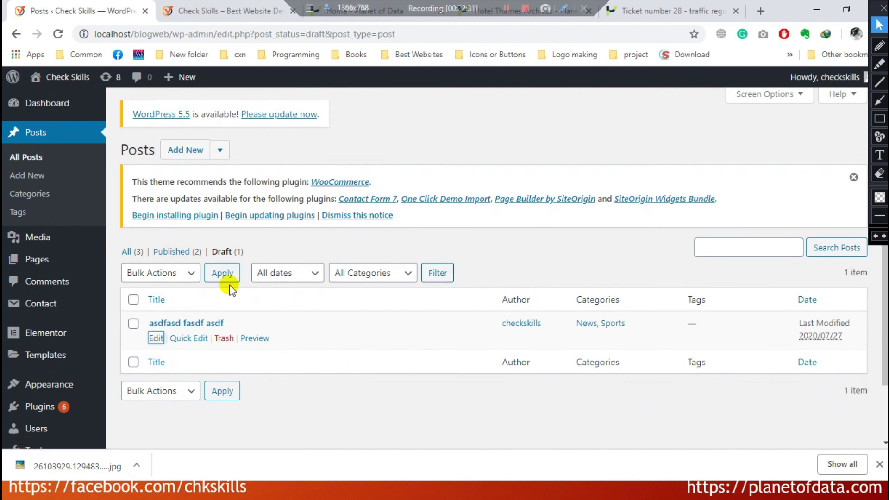
pyautogui.scroll(-2, 234, 297)
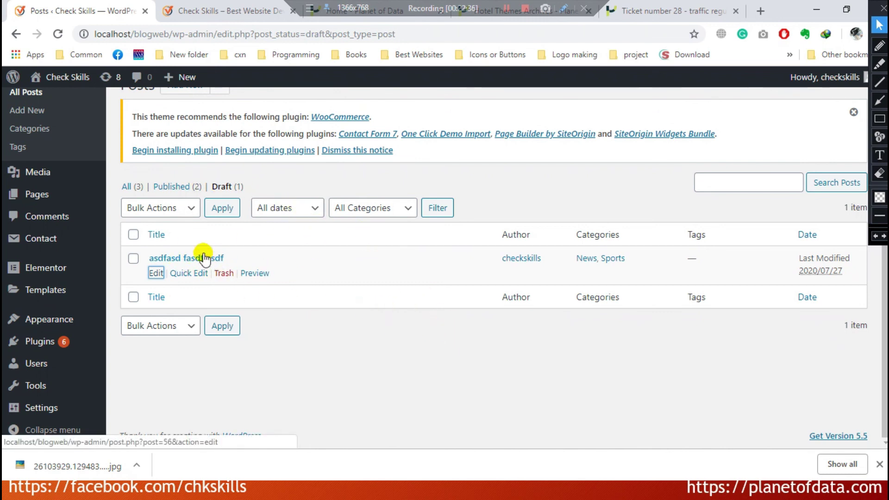
pyautogui.scroll(2, 68, 230)
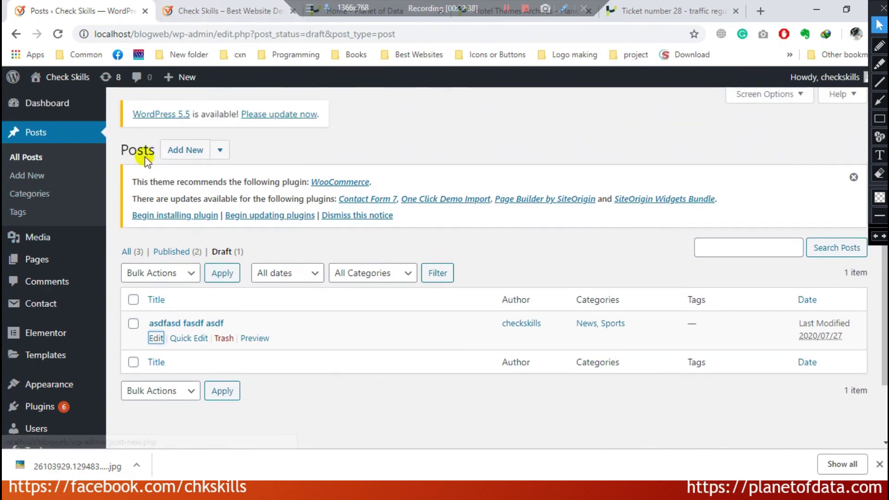
pyautogui.scroll(-2, 287, 238)
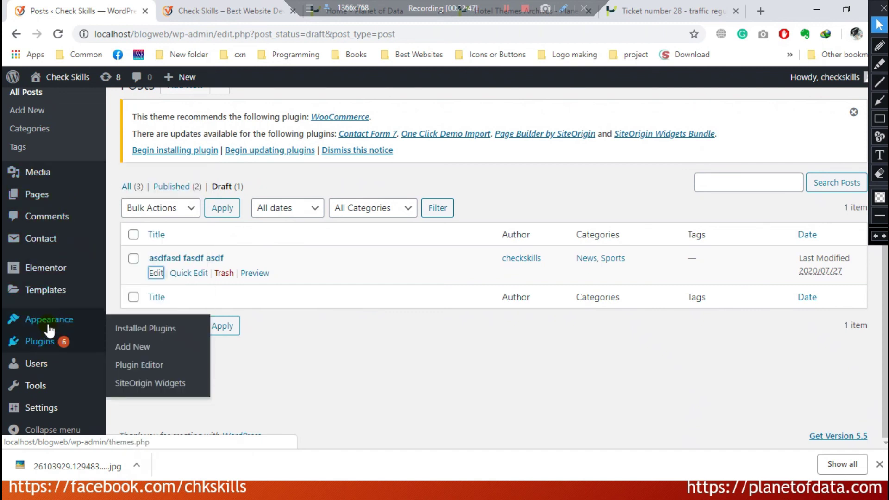
pyautogui.moveTo(51, 320)
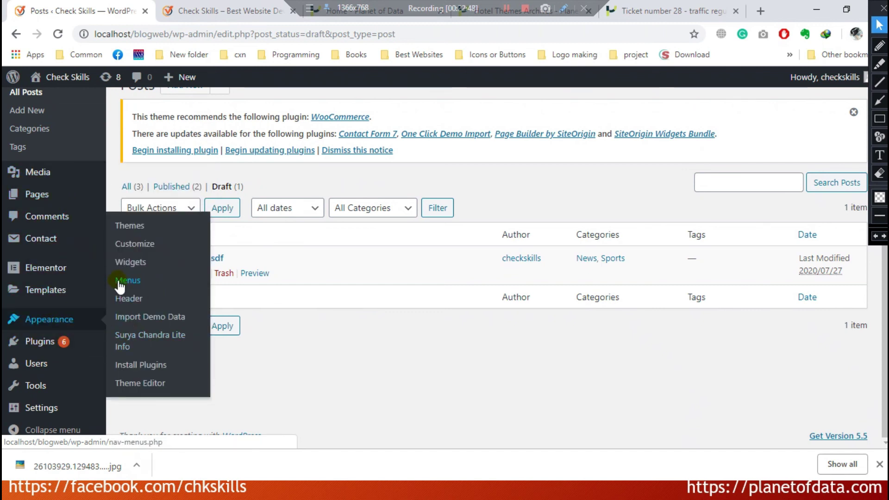
# Step: Look through the site's home page, from the HOME navigation menu down to the blog posts, archives and categories
pyautogui.click(198, 11)
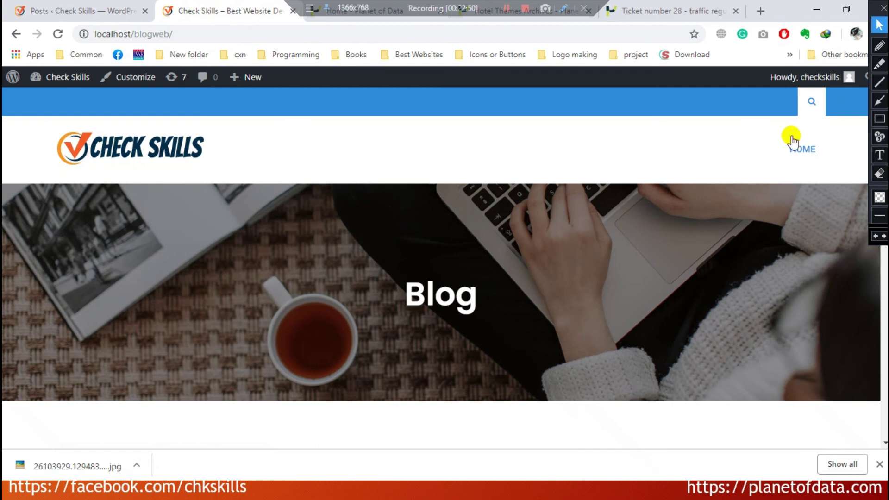
pyautogui.moveTo(842, 143); pyautogui.dragTo(696, 159)
pyautogui.scroll(-7, 352, 144)
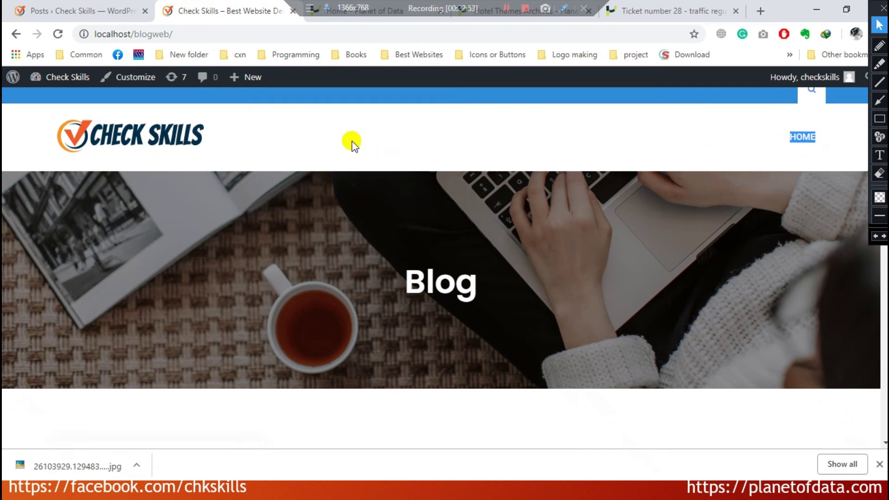
pyautogui.scroll(3, 352, 148)
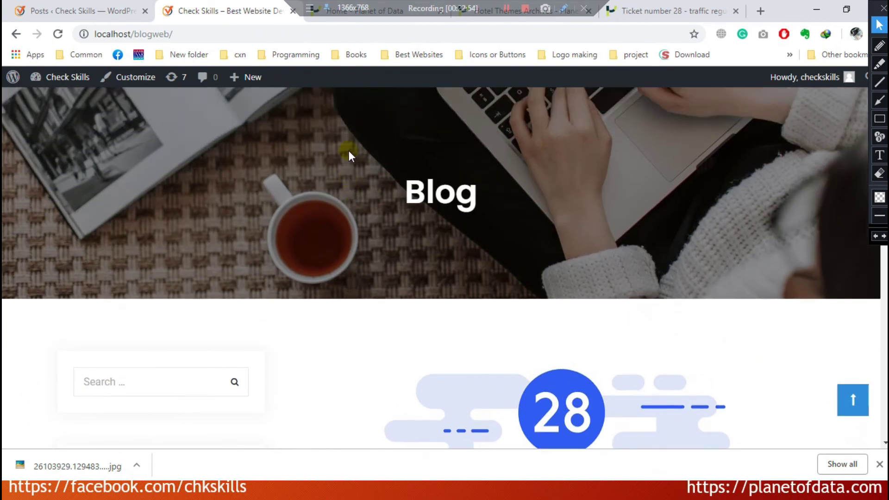
pyautogui.scroll(-15, 377, 218)
pyautogui.scroll(15, 362, 383)
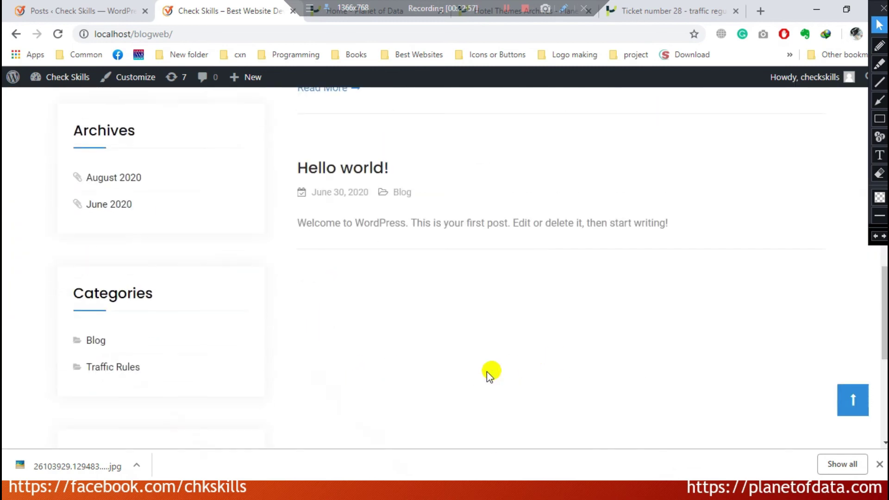